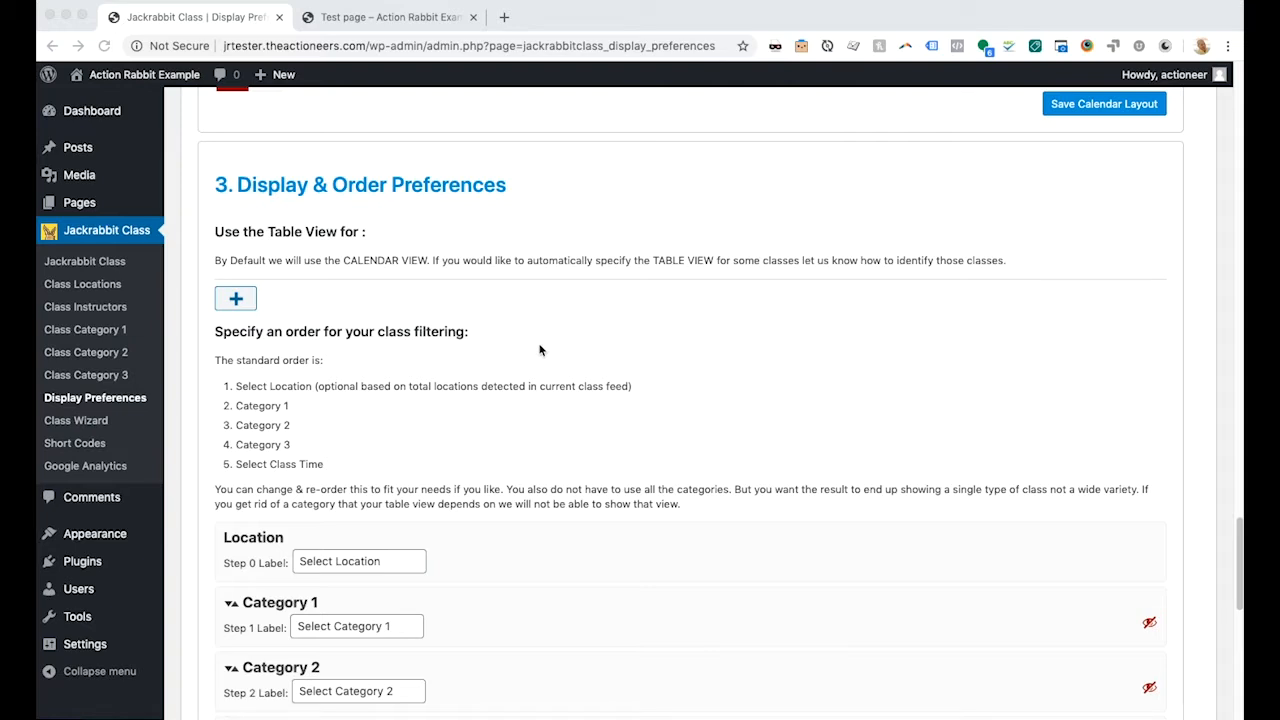
Add the Level 1 1:00pm August 3rd-13th, July 20th-30th and July 6th-July 16th classes as examples in the short-term class table.
{"action": "scroll", "coordinate": [468, 345], "scroll_direction": "up", "scroll_amount": 6}
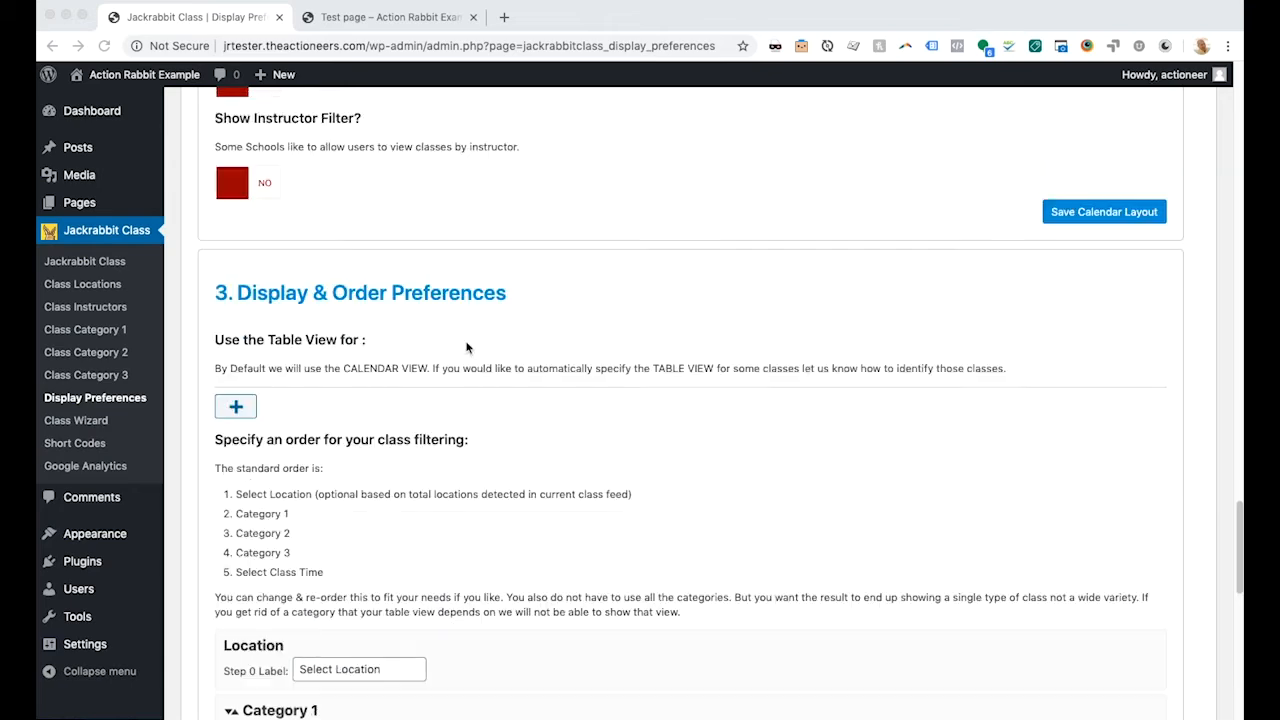
{"action": "scroll", "coordinate": [466, 362], "scroll_direction": "up", "scroll_amount": 5}
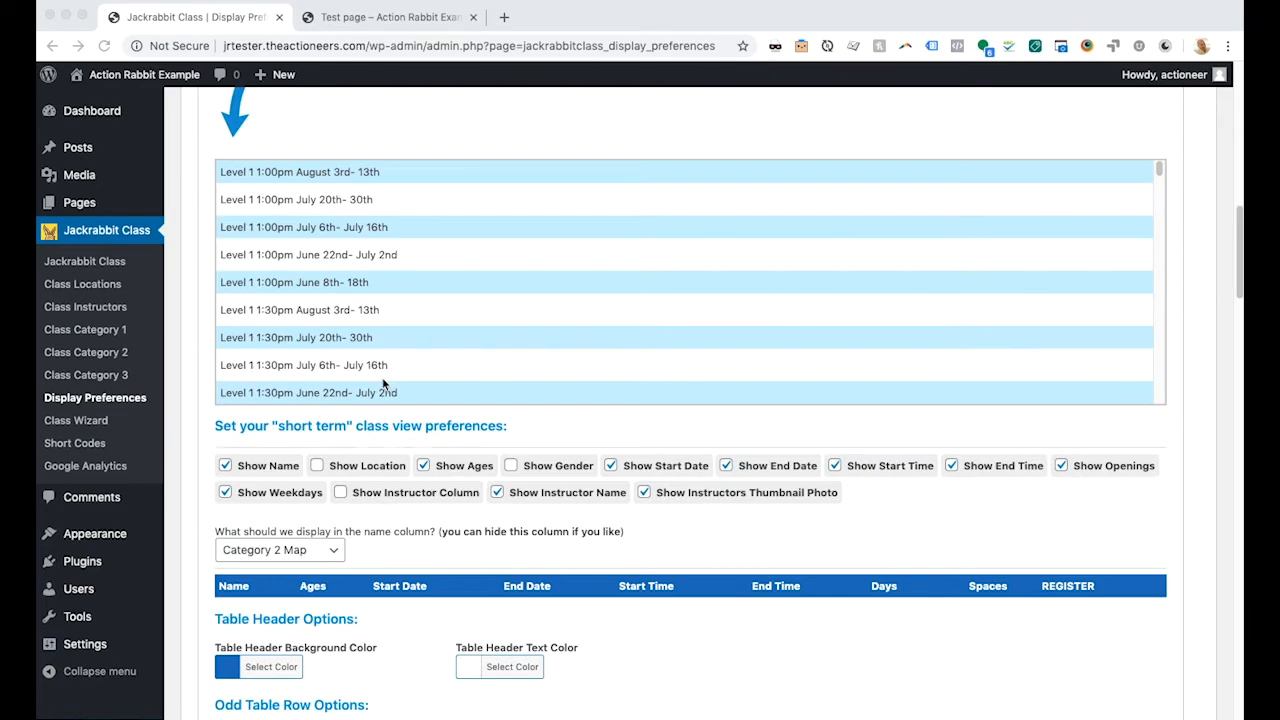
{"action": "left_click", "coordinate": [323, 172]}
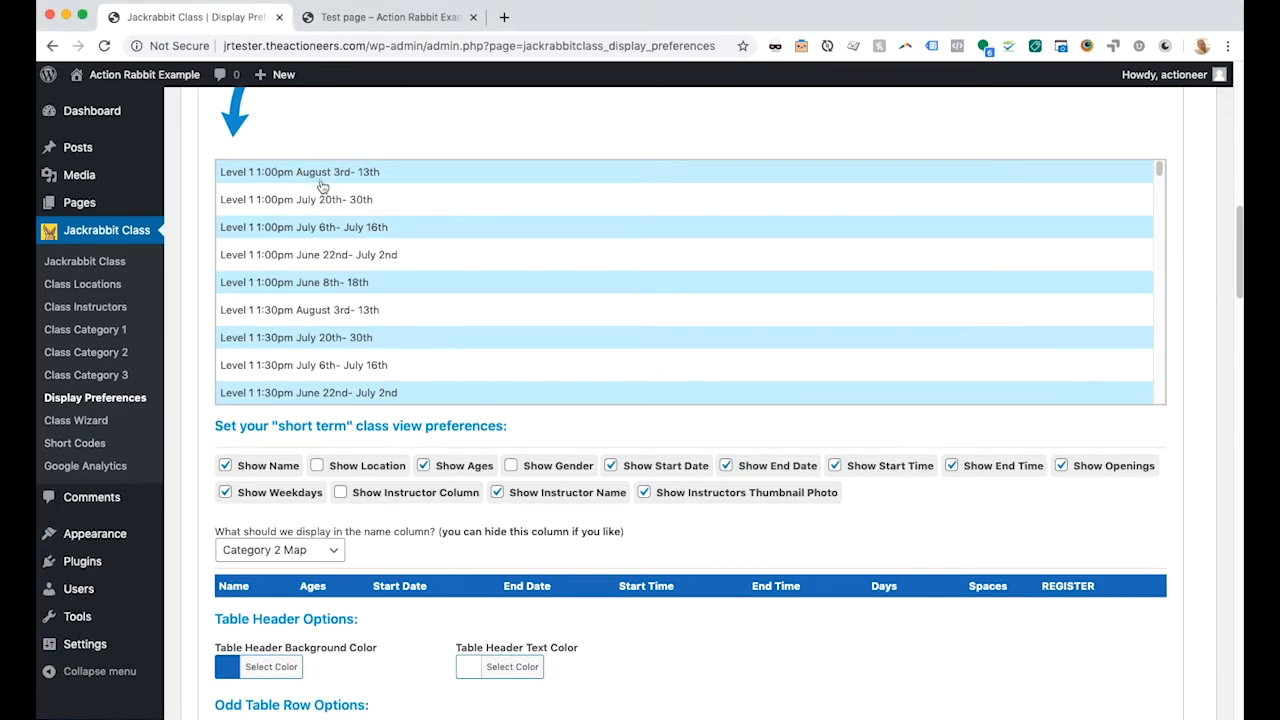
{"action": "left_click", "coordinate": [320, 177]}
{"action": "left_click", "coordinate": [326, 201]}
{"action": "left_click", "coordinate": [329, 229]}
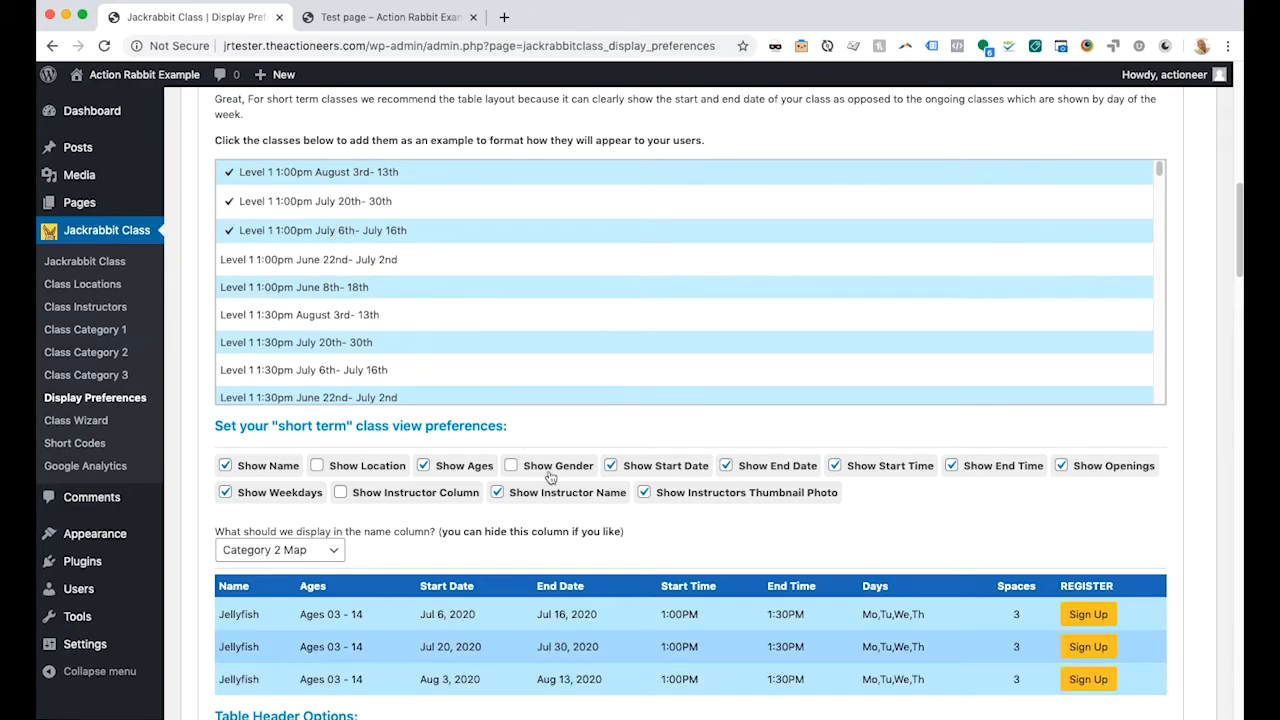
{"action": "scroll", "coordinate": [549, 478], "scroll_direction": "down", "scroll_amount": 3}
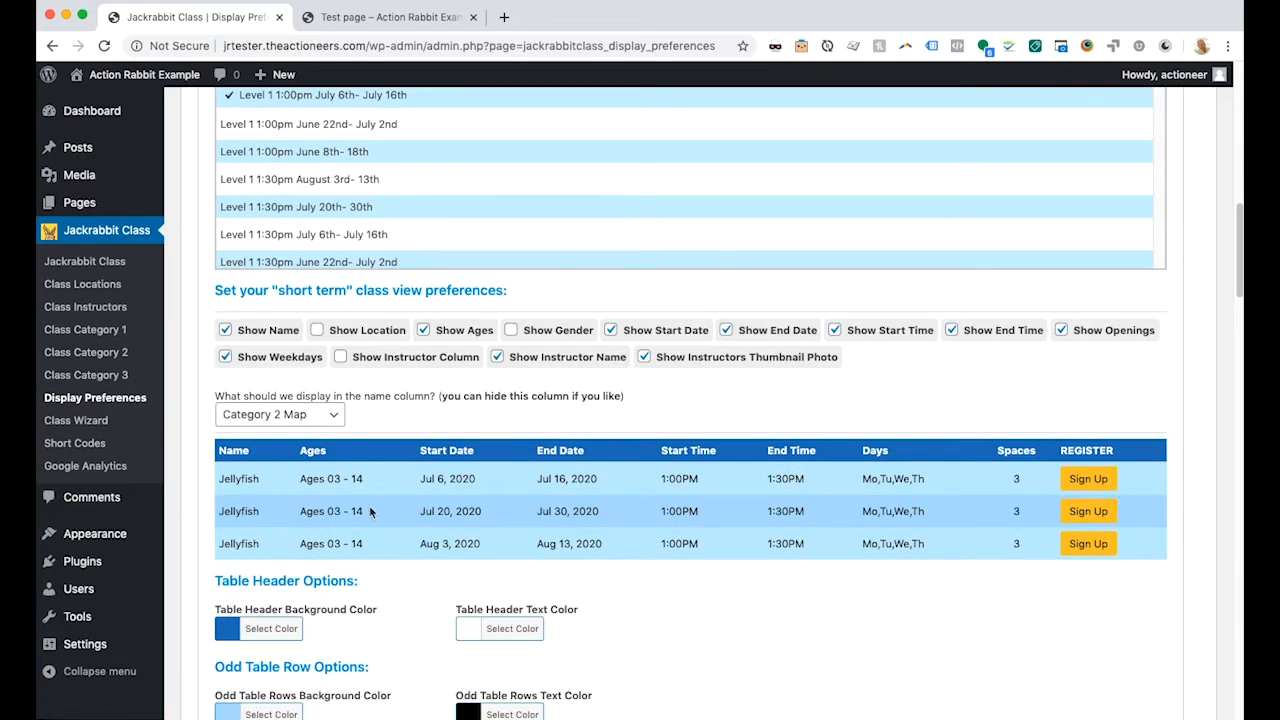
Preview the ongoing weekly calendar for location ALISO, Category 1 LTS Perpetual and Category 2 Level 1 Jellyfish.
{"action": "scroll", "coordinate": [395, 485], "scroll_direction": "down", "scroll_amount": 10}
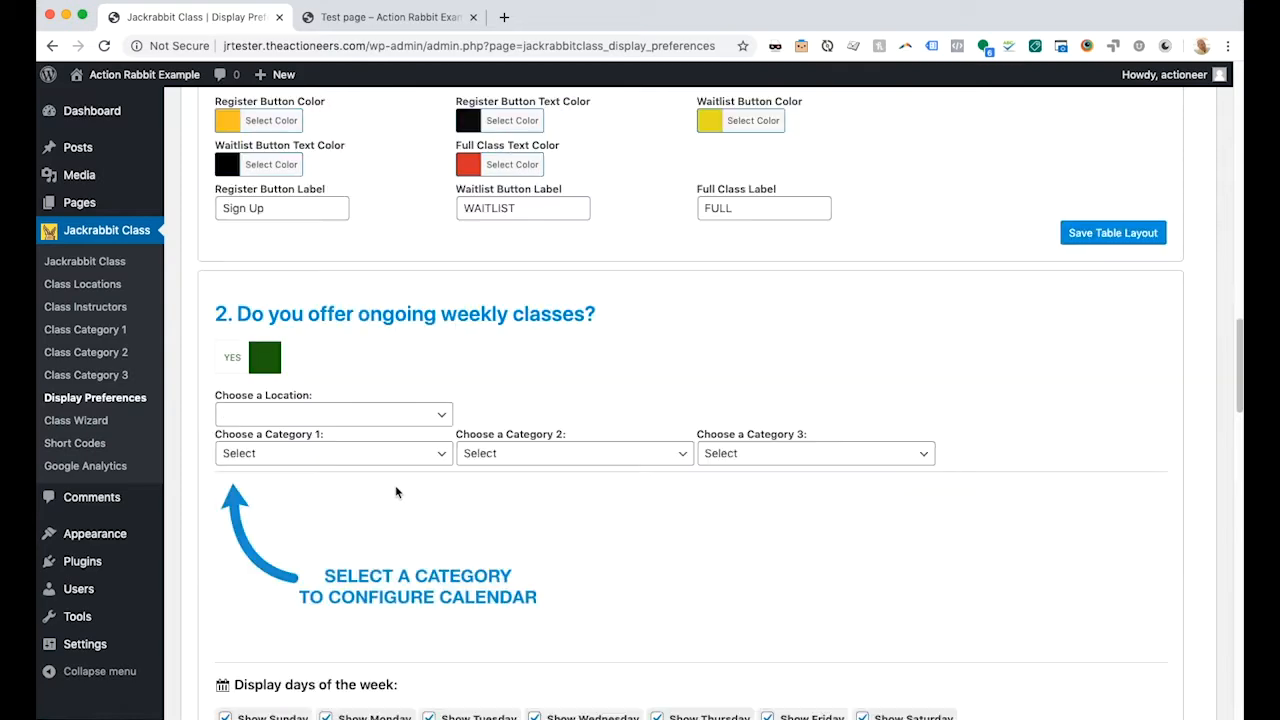
{"action": "left_click", "coordinate": [314, 416]}
{"action": "left_click", "coordinate": [314, 416]}
{"action": "left_click", "coordinate": [318, 458]}
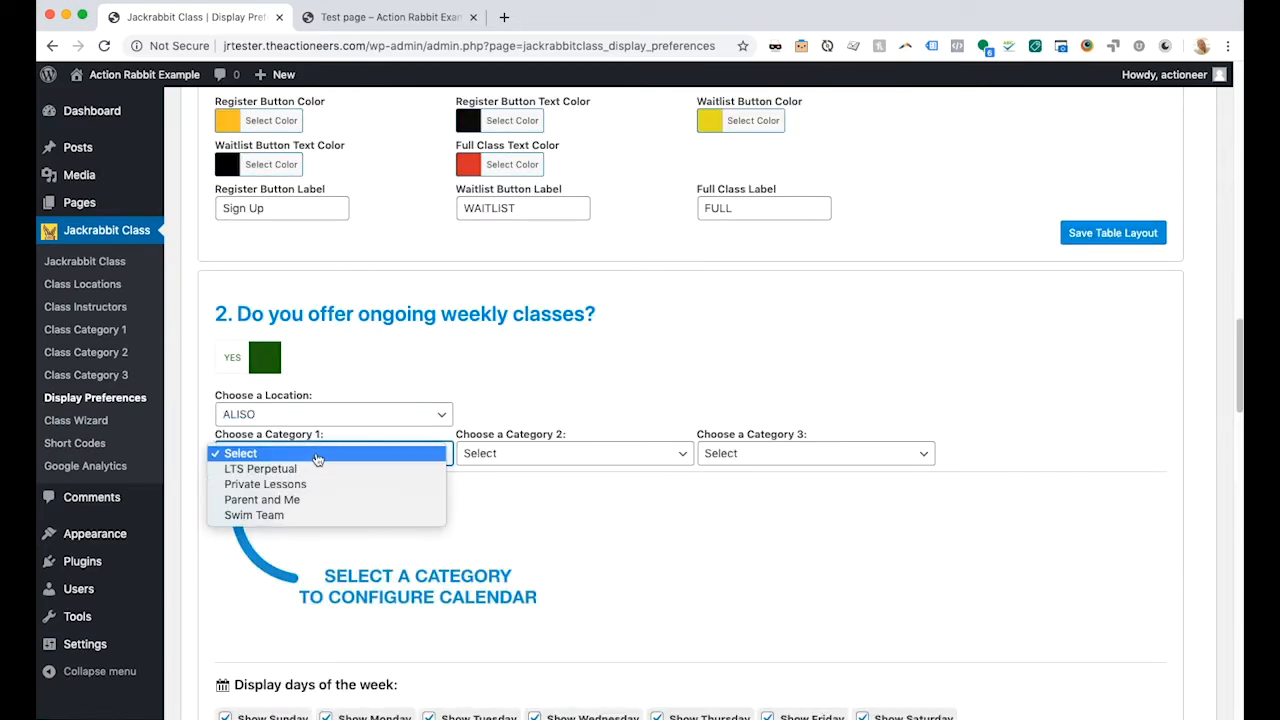
{"action": "left_click", "coordinate": [343, 469]}
{"action": "left_click", "coordinate": [505, 457]}
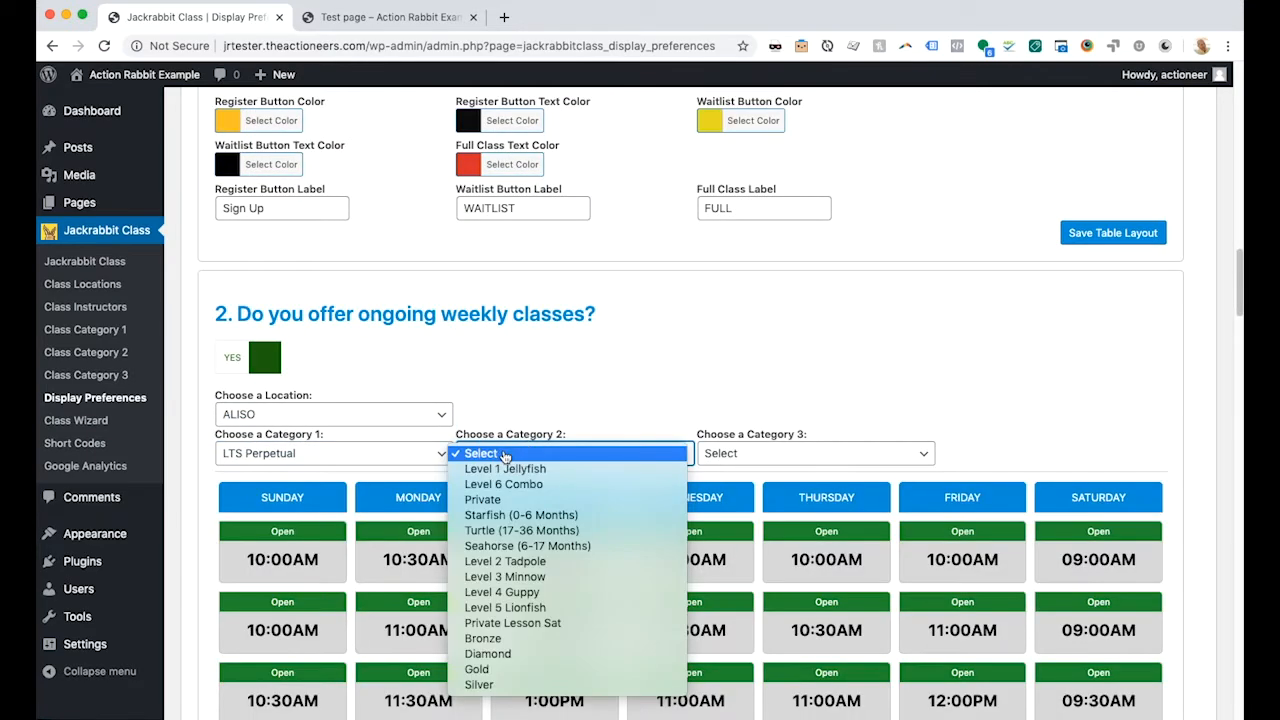
{"action": "left_click", "coordinate": [531, 479]}
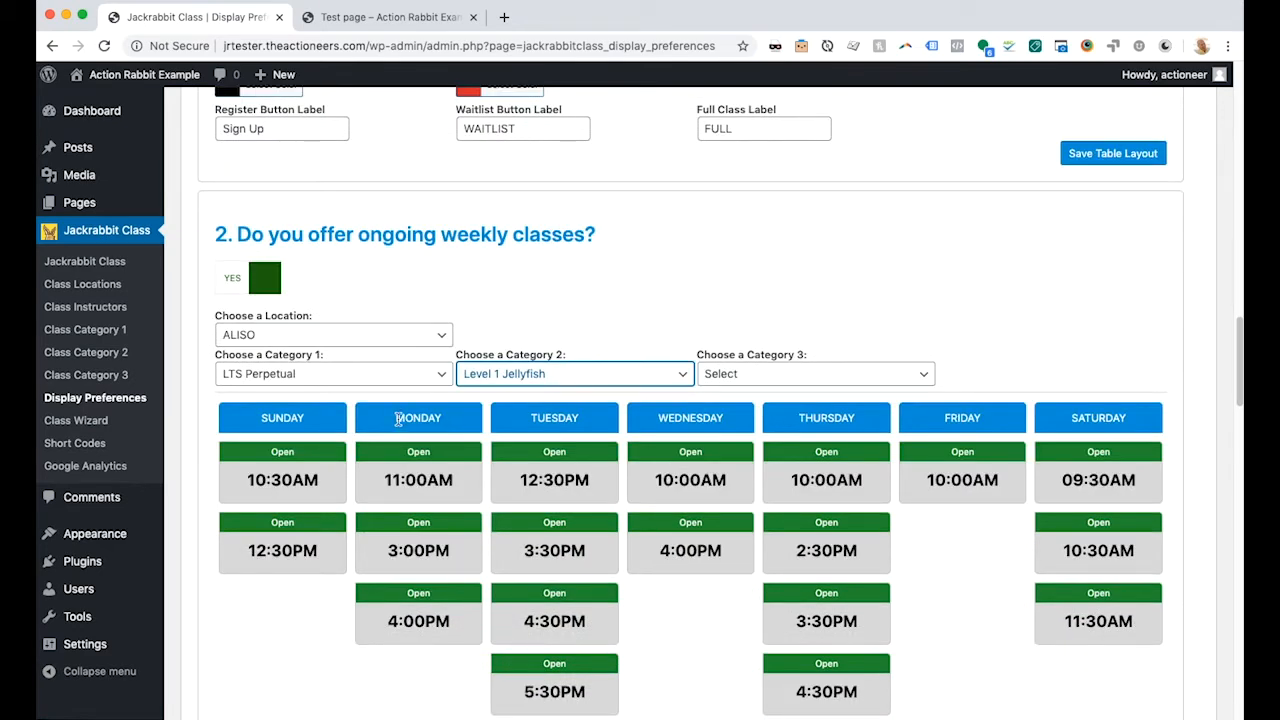
Examine the table view and class filtering order settings under Display & Order Preferences.
{"action": "scroll", "coordinate": [451, 386], "scroll_direction": "down", "scroll_amount": 6}
{"action": "scroll", "coordinate": [346, 414], "scroll_direction": "down", "scroll_amount": 8}
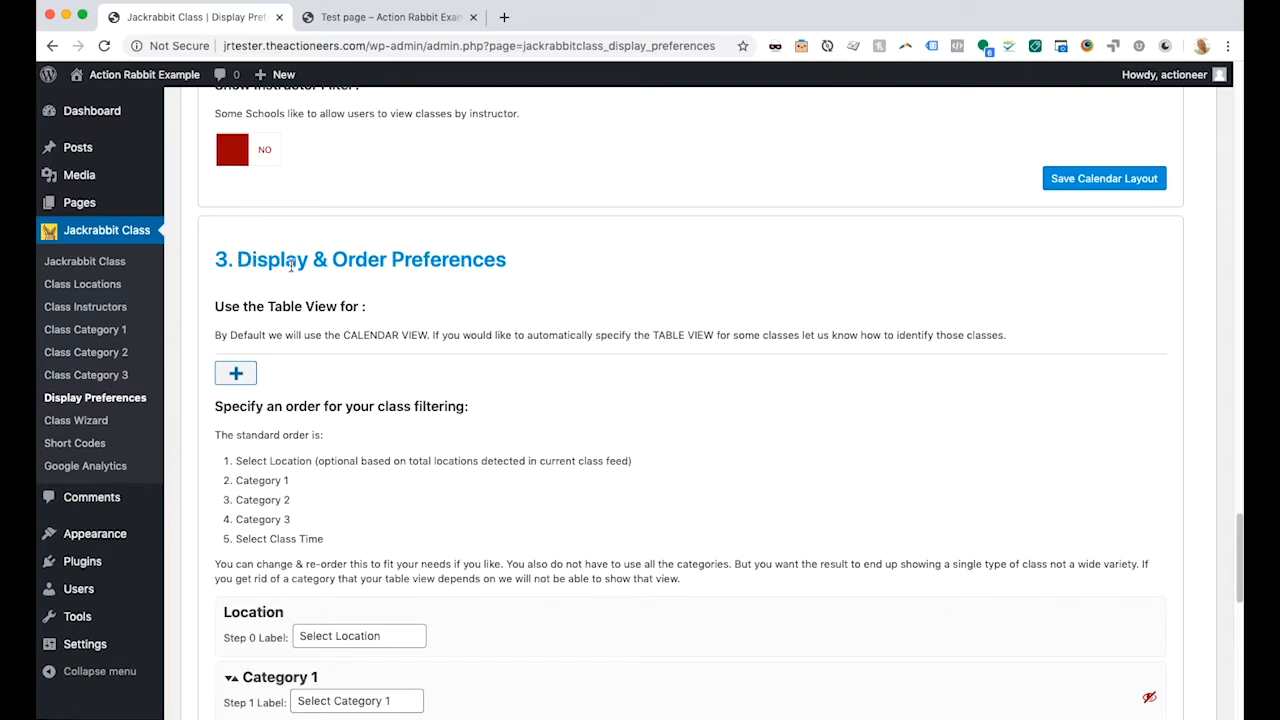
{"action": "scroll", "coordinate": [347, 291], "scroll_direction": "down", "scroll_amount": 1}
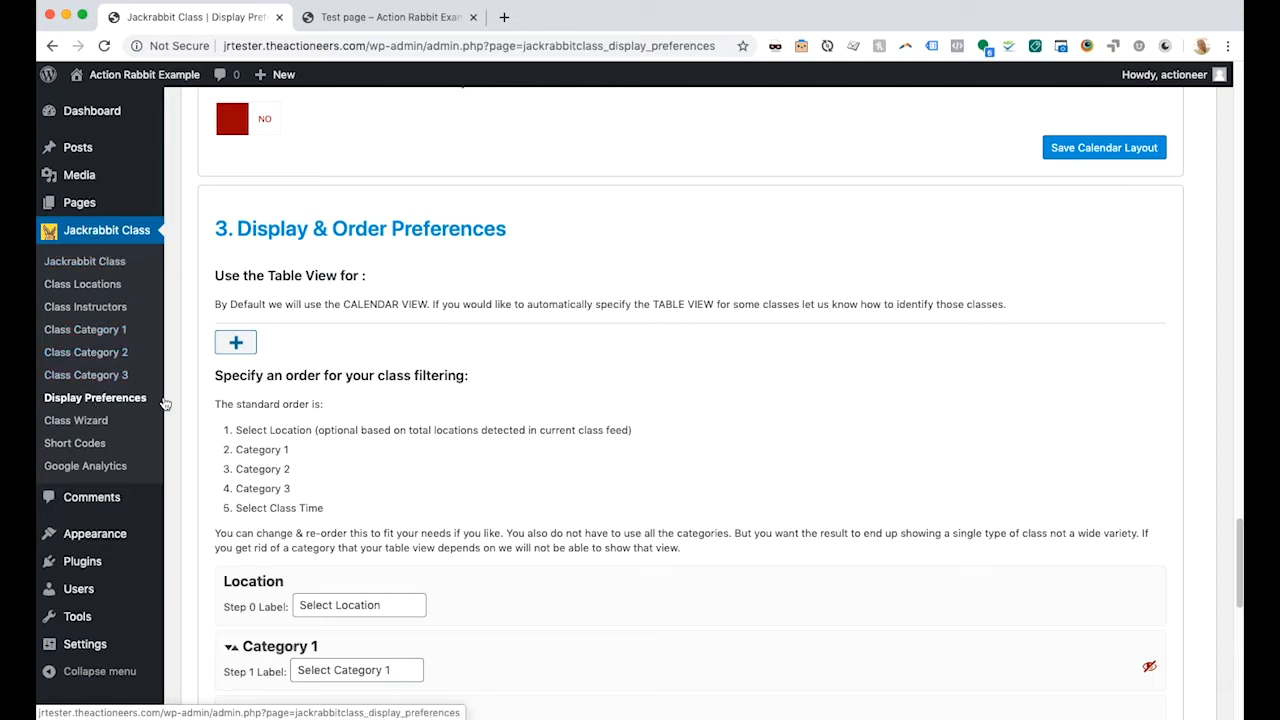
Open the public test page and choose Aliso Viejo Aquatic Center as the location.
{"action": "left_click", "coordinate": [372, 18]}
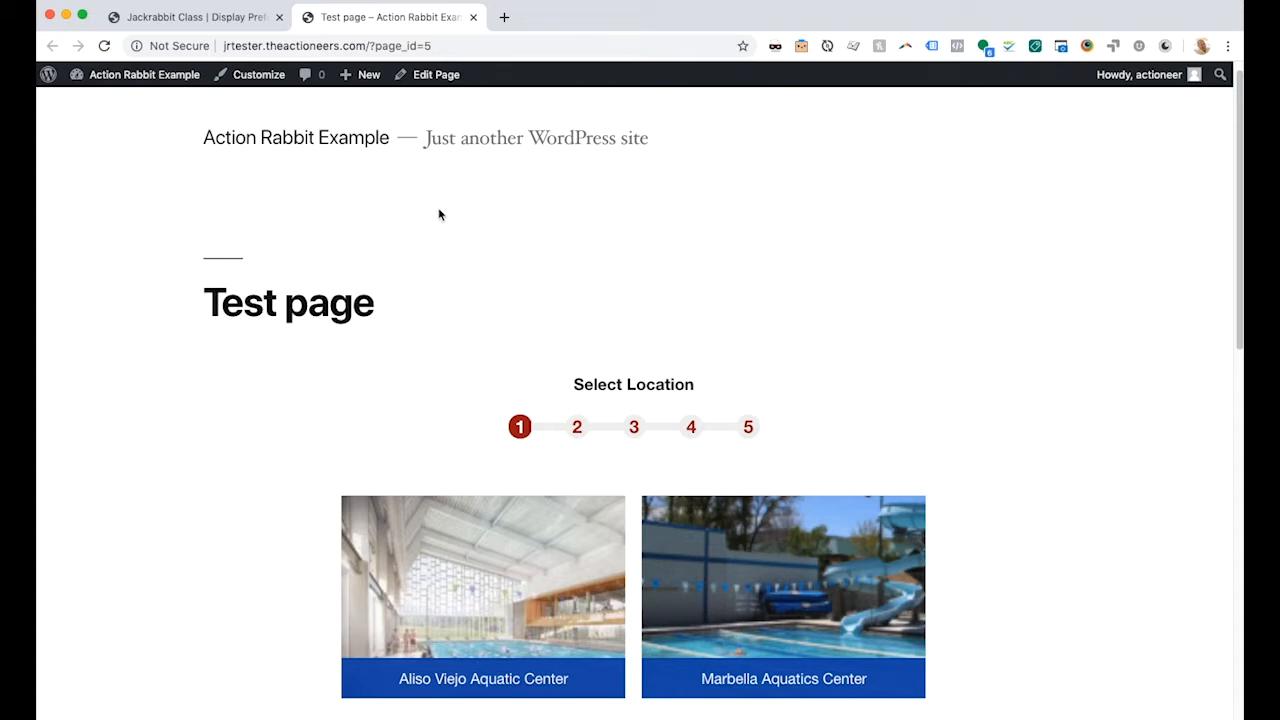
{"action": "scroll", "coordinate": [438, 215], "scroll_direction": "down", "scroll_amount": 2}
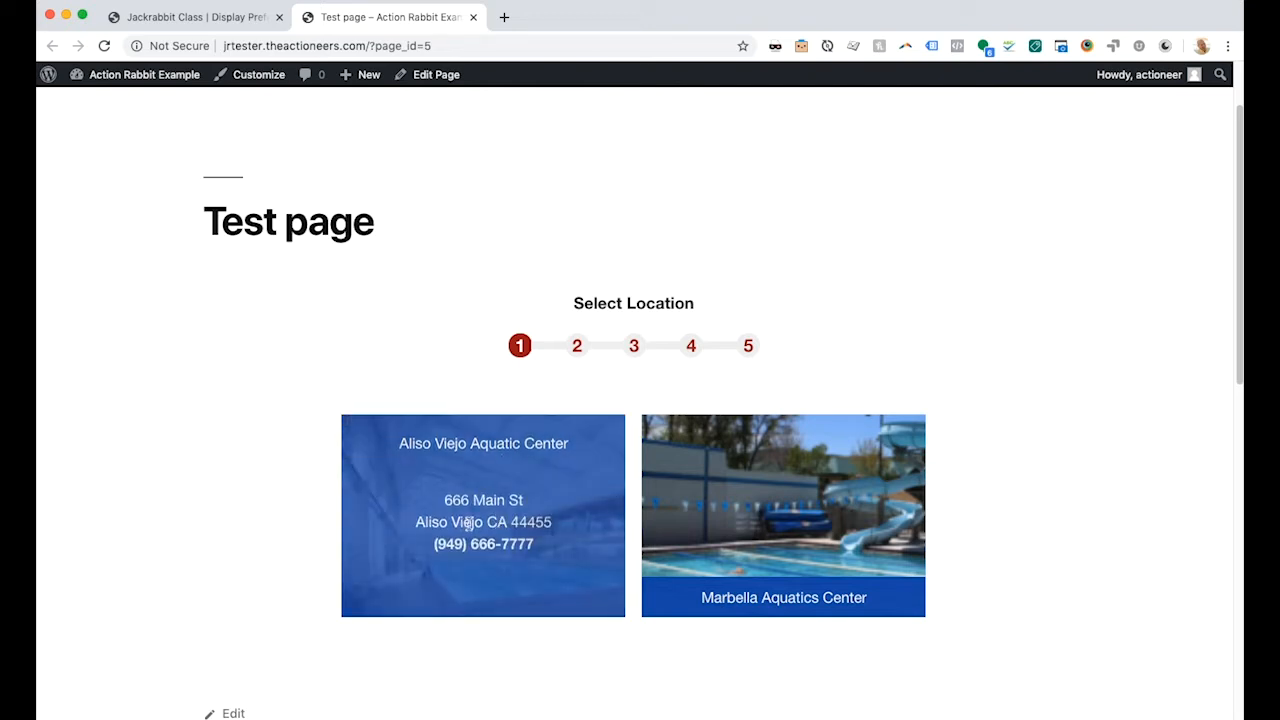
{"action": "left_click", "coordinate": [508, 495]}
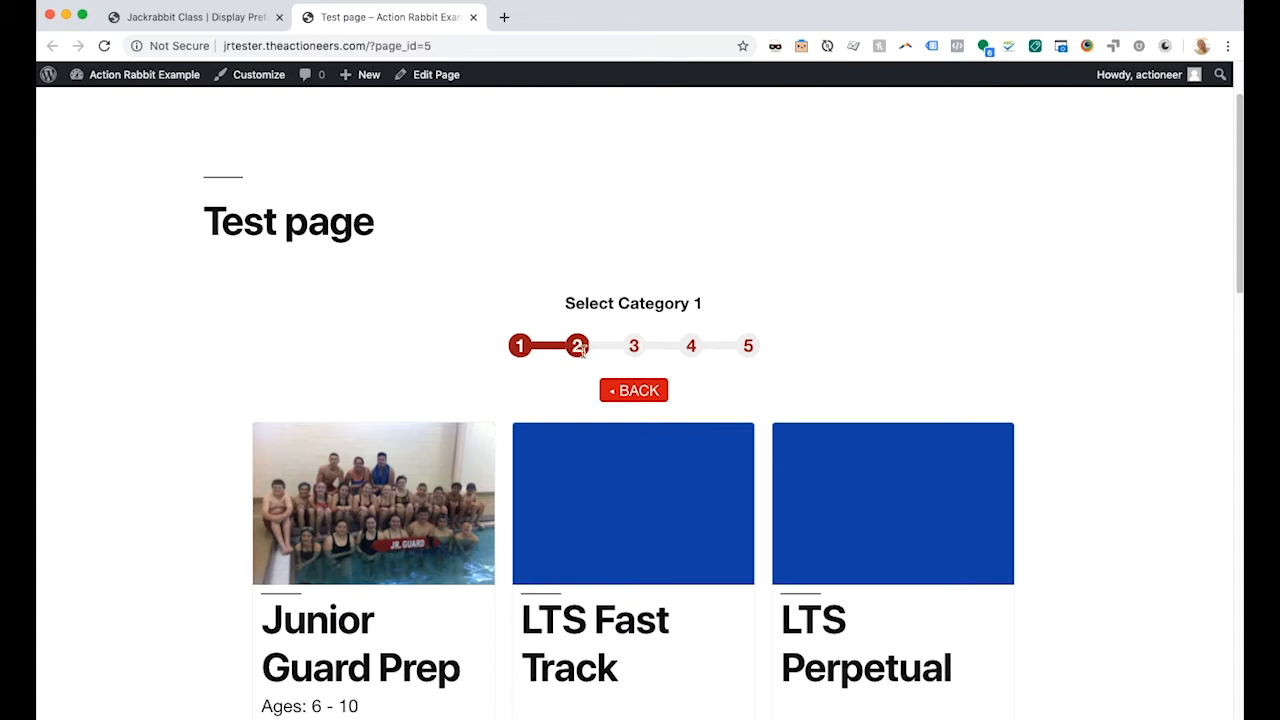
Look through the Category 1 cards on the test page and highlight the word Junior in the Junior Guard Prep title.
{"action": "scroll", "coordinate": [501, 456], "scroll_direction": "down", "scroll_amount": 1}
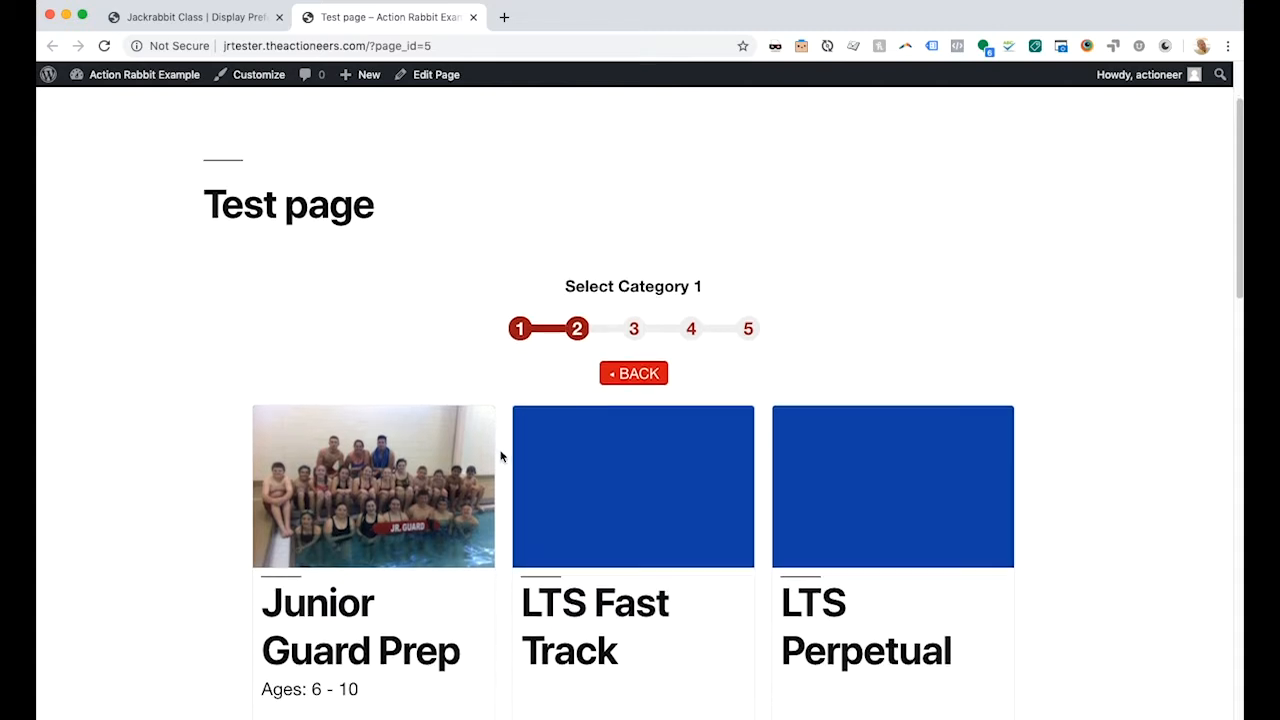
{"action": "scroll", "coordinate": [501, 456], "scroll_direction": "down", "scroll_amount": 5}
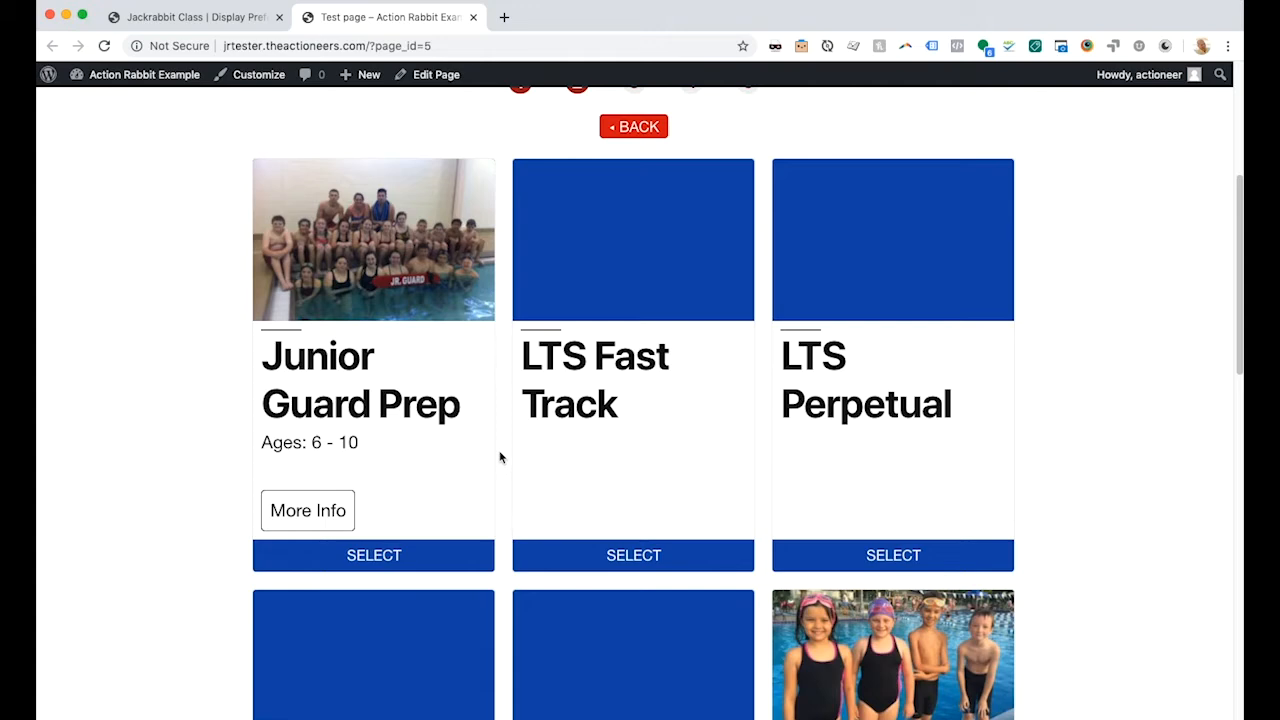
{"action": "scroll", "coordinate": [501, 457], "scroll_direction": "down", "scroll_amount": 2}
{"action": "scroll", "coordinate": [498, 434], "scroll_direction": "up", "scroll_amount": 3}
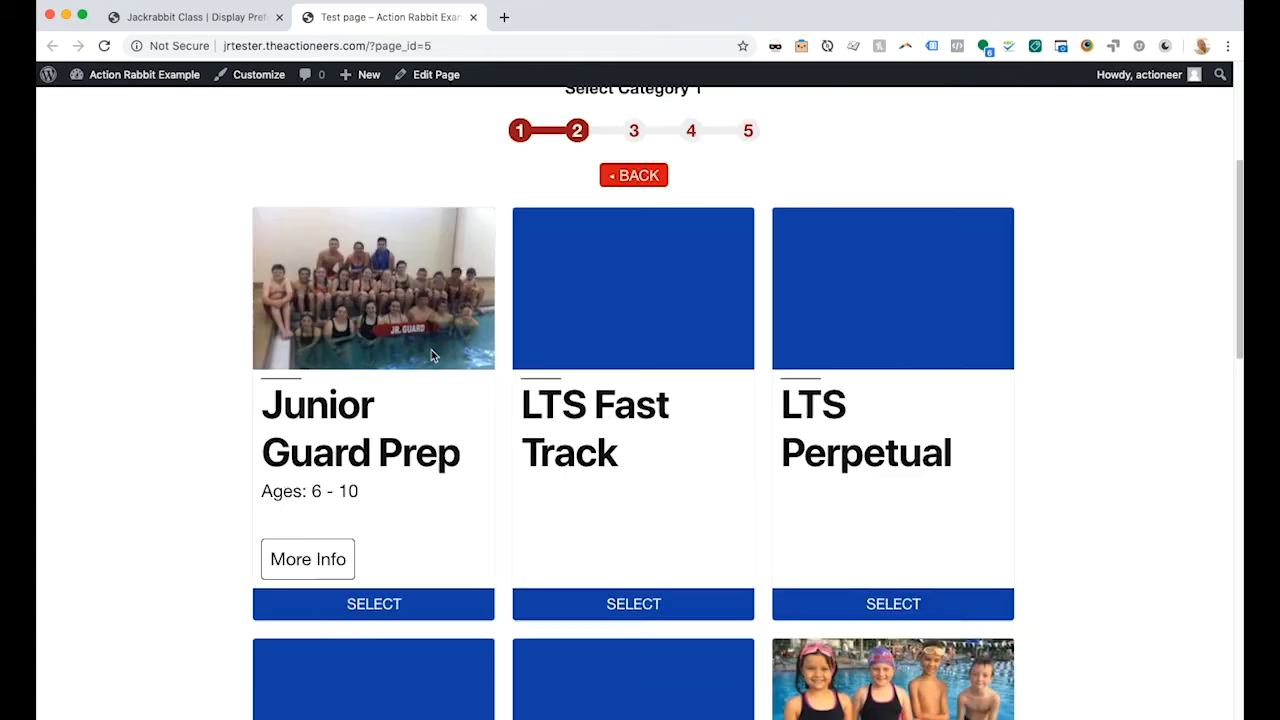
{"action": "left_click", "coordinate": [270, 403]}
{"action": "left_click_drag", "start_coordinate": [270, 403], "coordinate": [375, 406]}
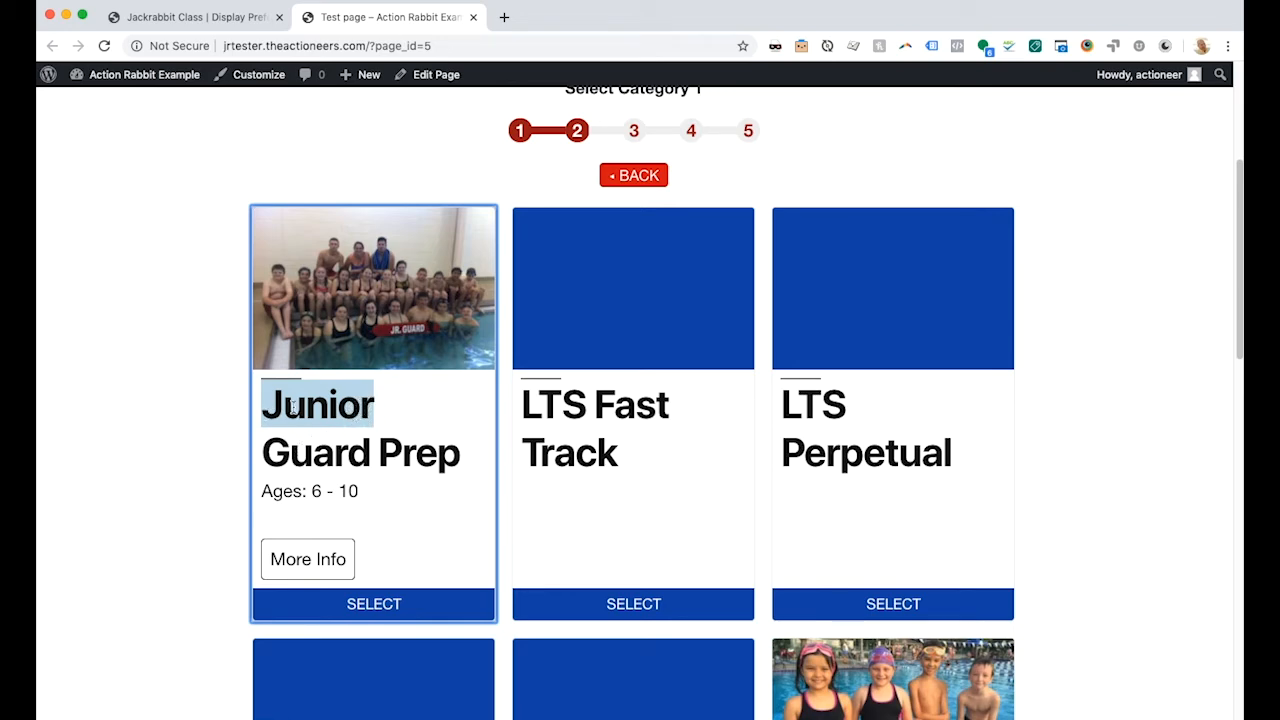
Open the Jr Guard Prep mapping under Class Category 1 in the admin and review its public facing name, excerpt and long text.
{"action": "left_click", "coordinate": [205, 17]}
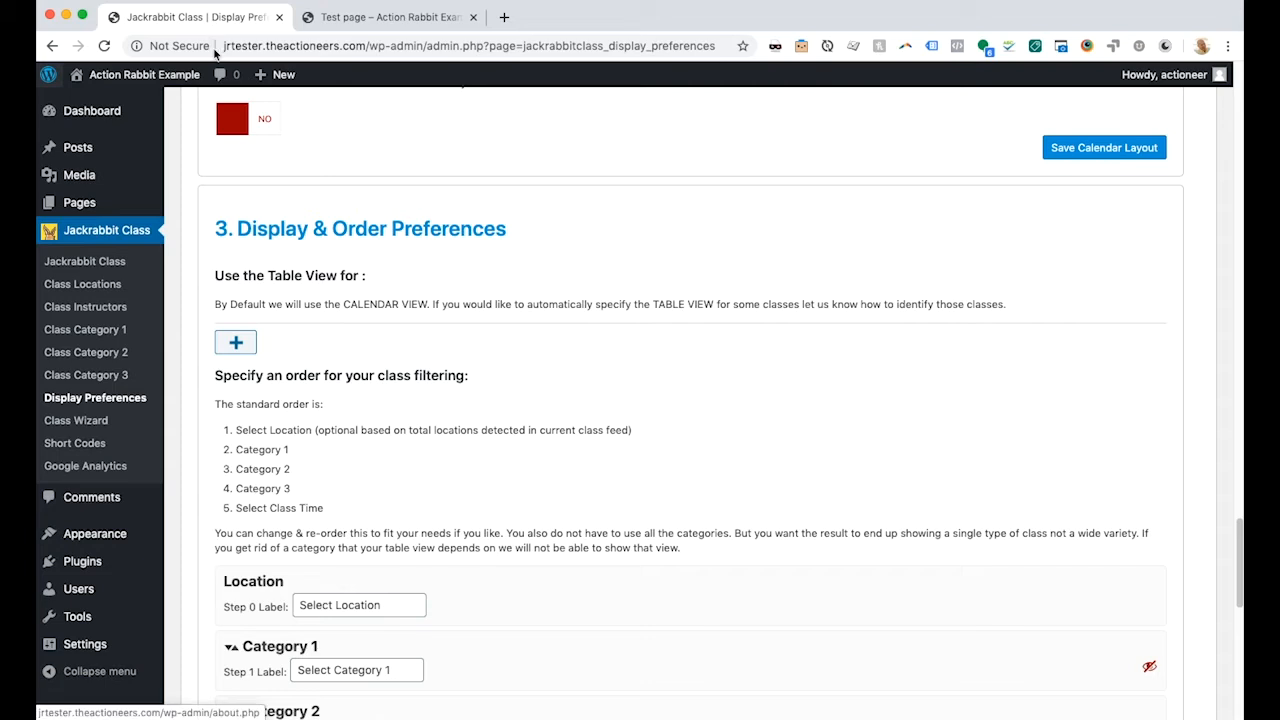
{"action": "left_click", "coordinate": [88, 330]}
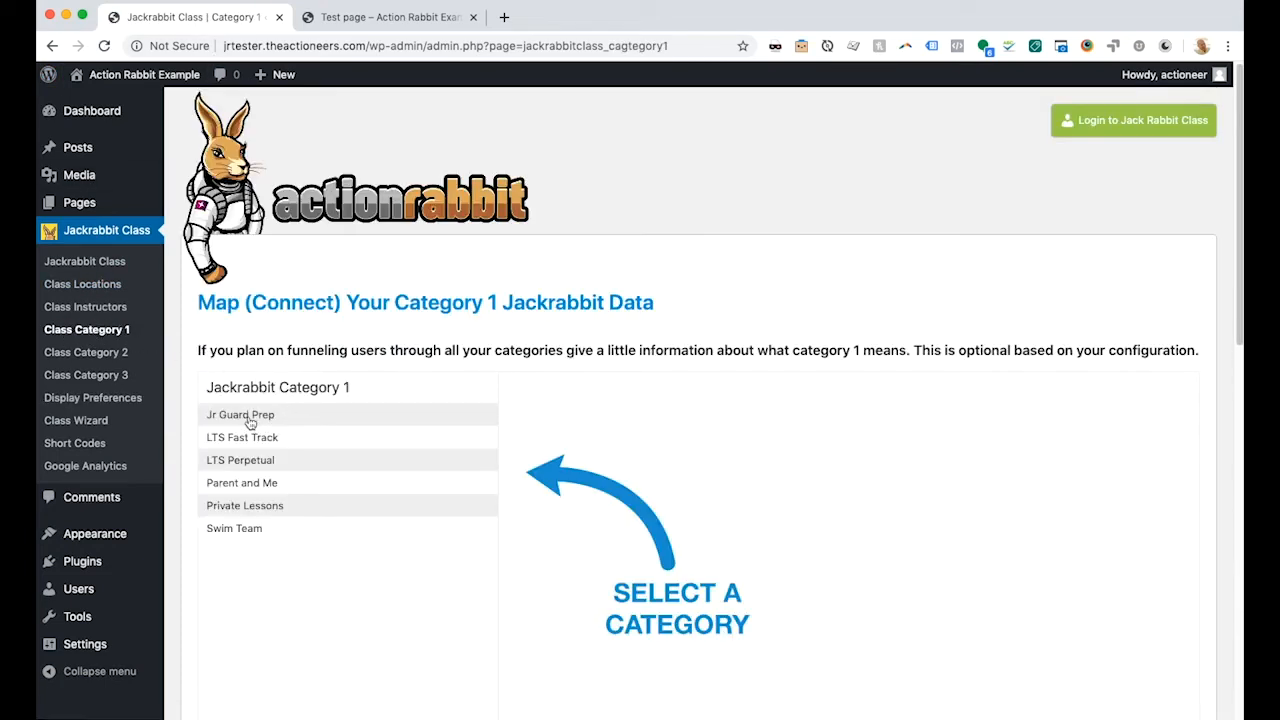
{"action": "left_click", "coordinate": [268, 419]}
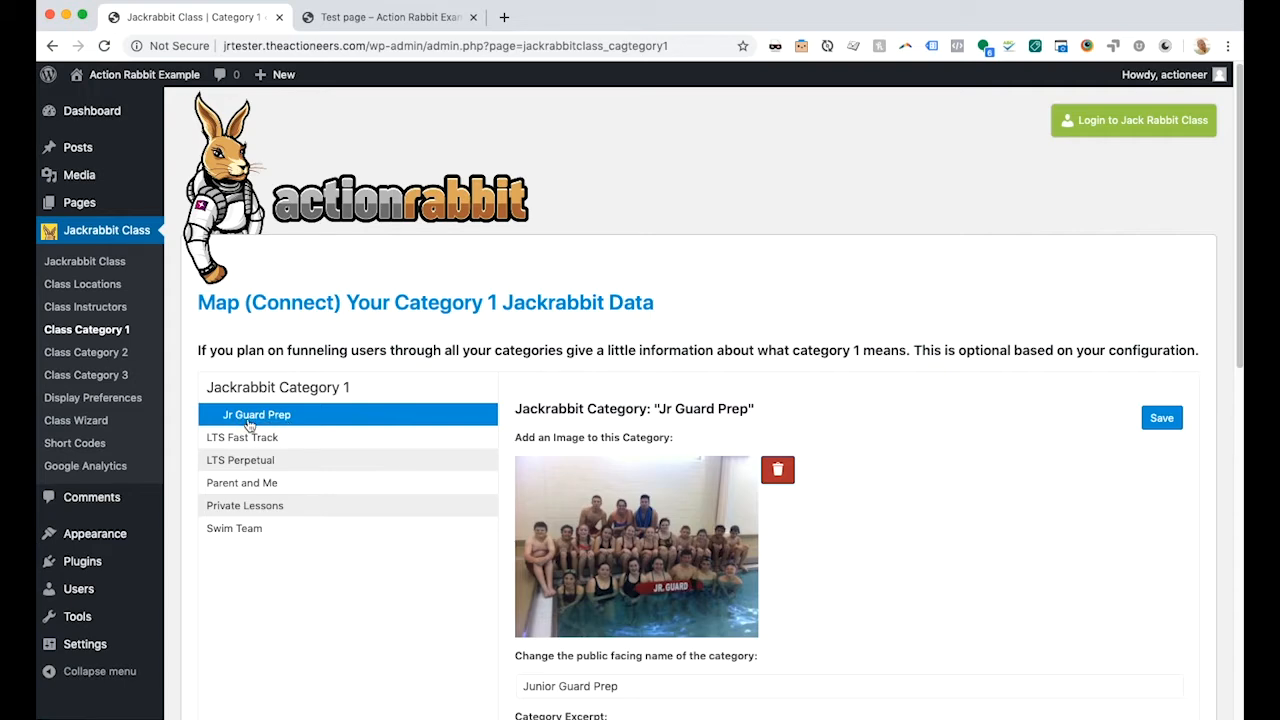
{"action": "scroll", "coordinate": [443, 497], "scroll_direction": "down", "scroll_amount": 2}
{"action": "left_click_drag", "start_coordinate": [634, 602], "coordinate": [514, 600]}
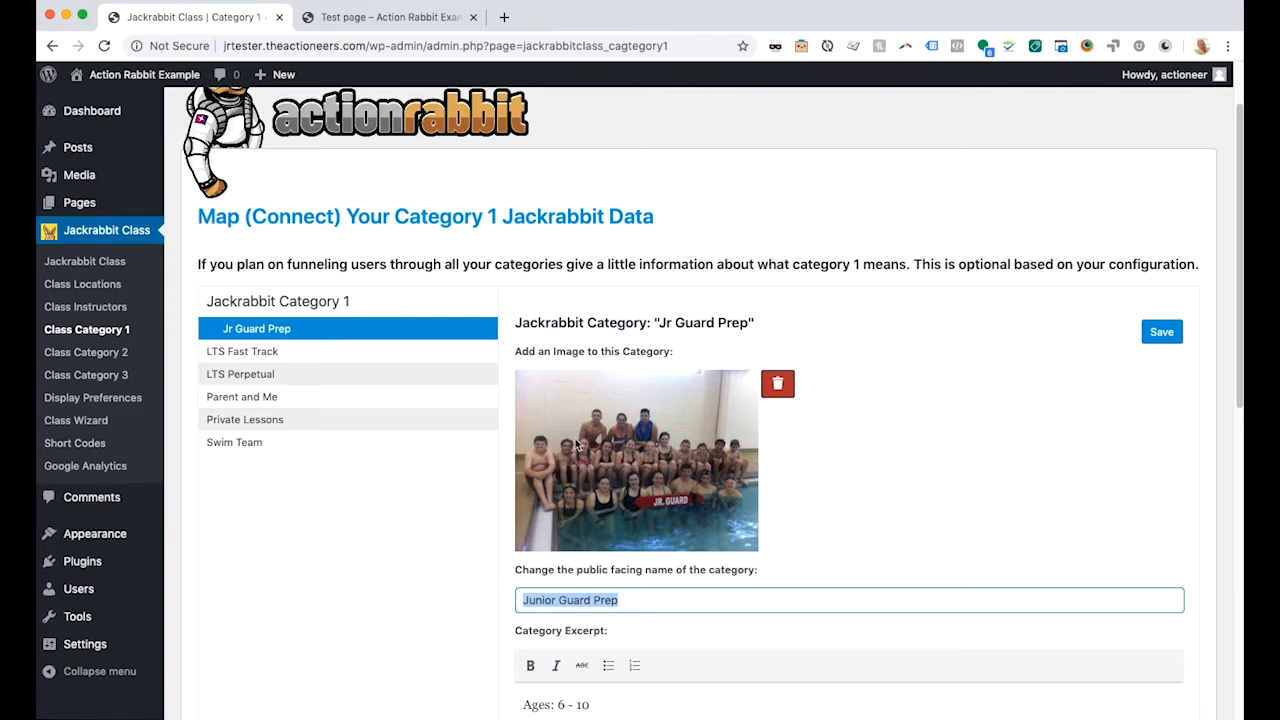
{"action": "scroll", "coordinate": [600, 457], "scroll_direction": "down", "scroll_amount": 5}
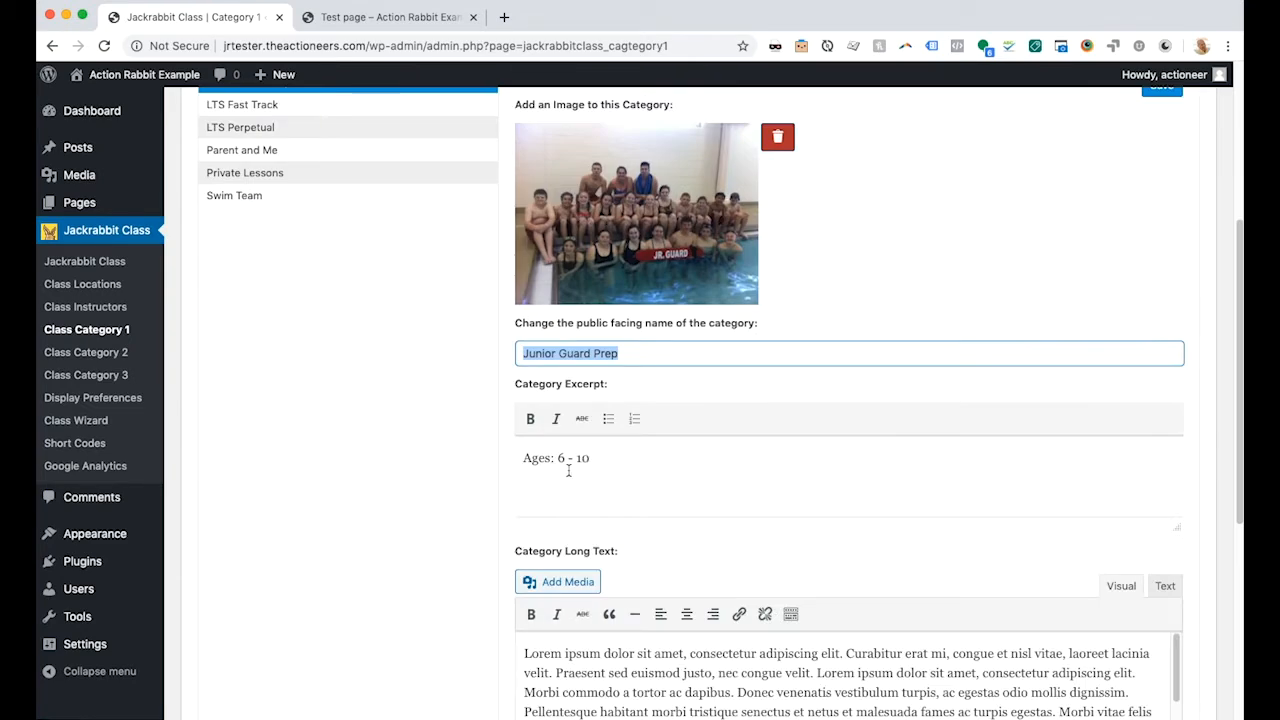
Return to the test page and choose the Swim Team category among the Category 1 cards.
{"action": "left_click", "coordinate": [375, 18]}
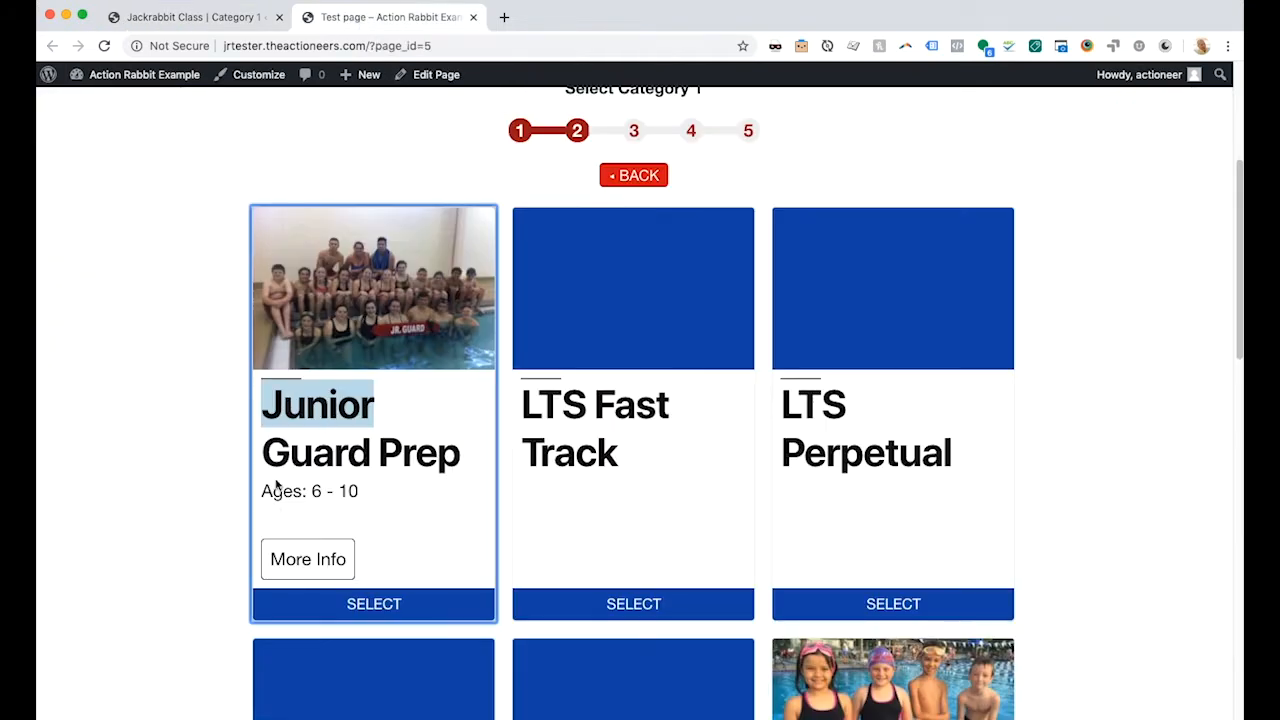
{"action": "left_click", "coordinate": [1036, 443]}
{"action": "scroll", "coordinate": [1084, 430], "scroll_direction": "up", "scroll_amount": 2}
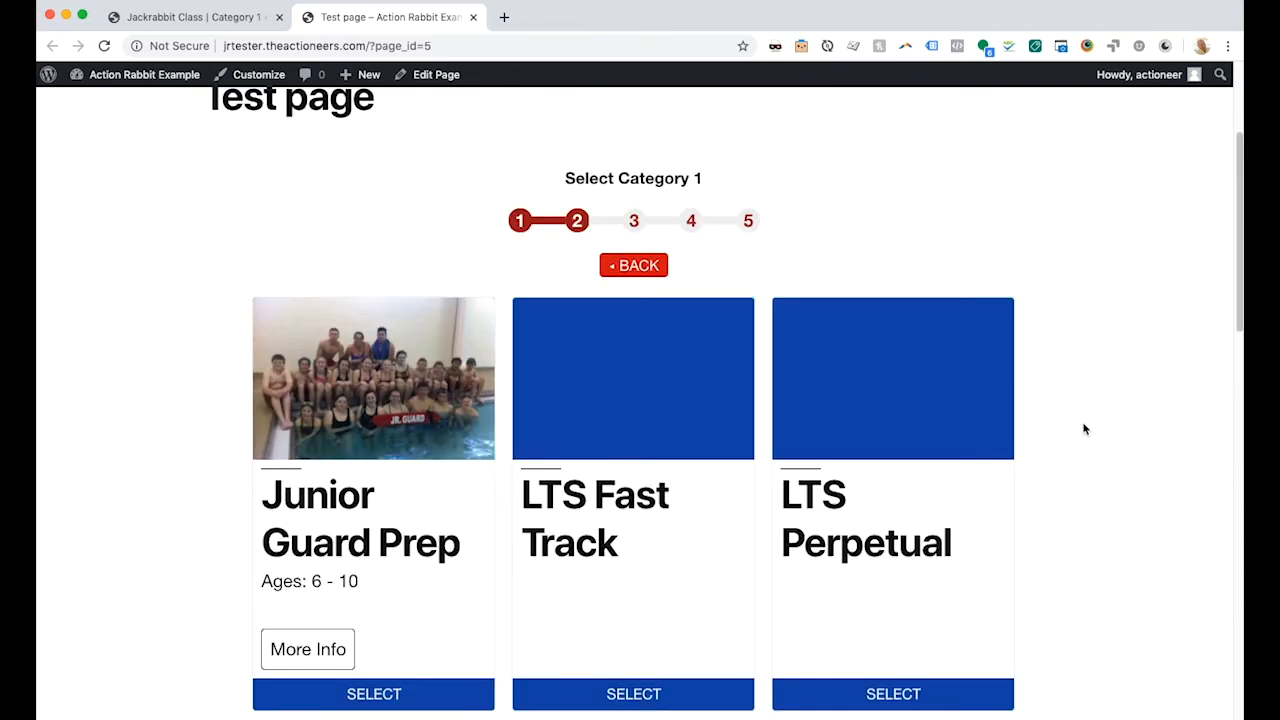
{"action": "scroll", "coordinate": [1085, 430], "scroll_direction": "down", "scroll_amount": 3}
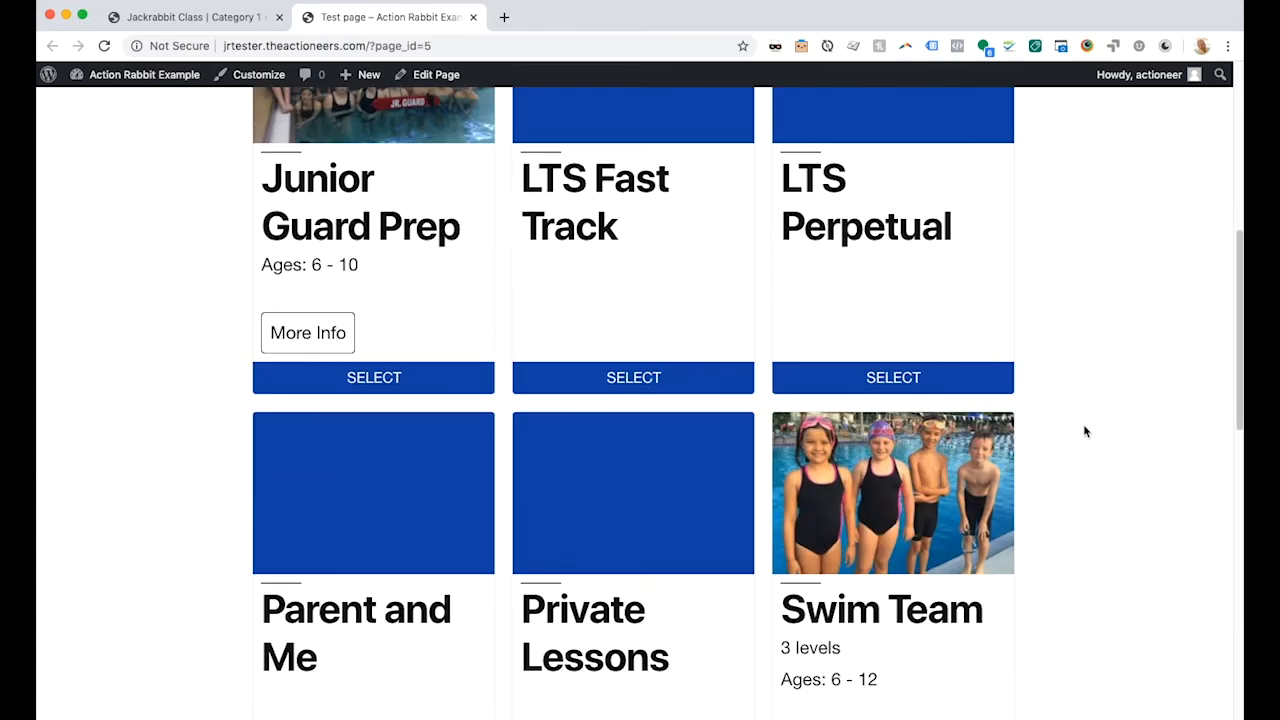
{"action": "scroll", "coordinate": [890, 506], "scroll_direction": "down", "scroll_amount": 10}
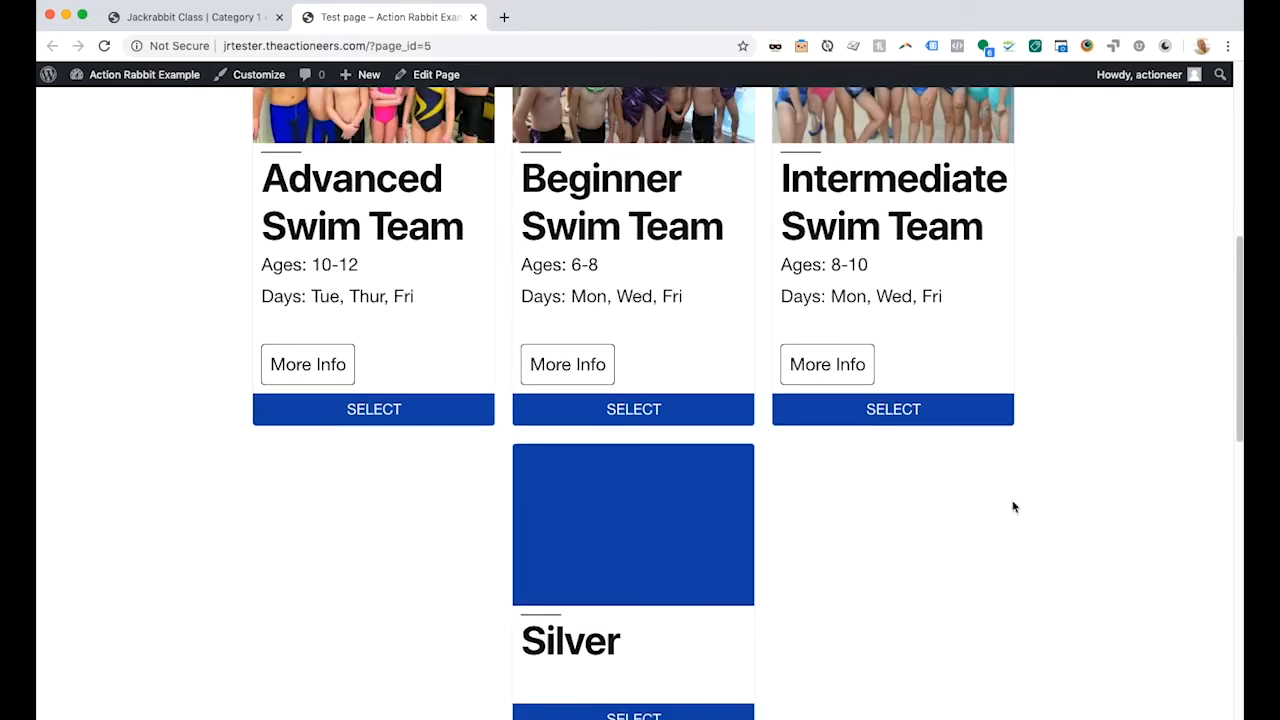
Highlight the Select Category 2 heading, go back one filter stage, and highlight the Select Category 1 heading.
{"action": "scroll", "coordinate": [1066, 490], "scroll_direction": "up", "scroll_amount": 3}
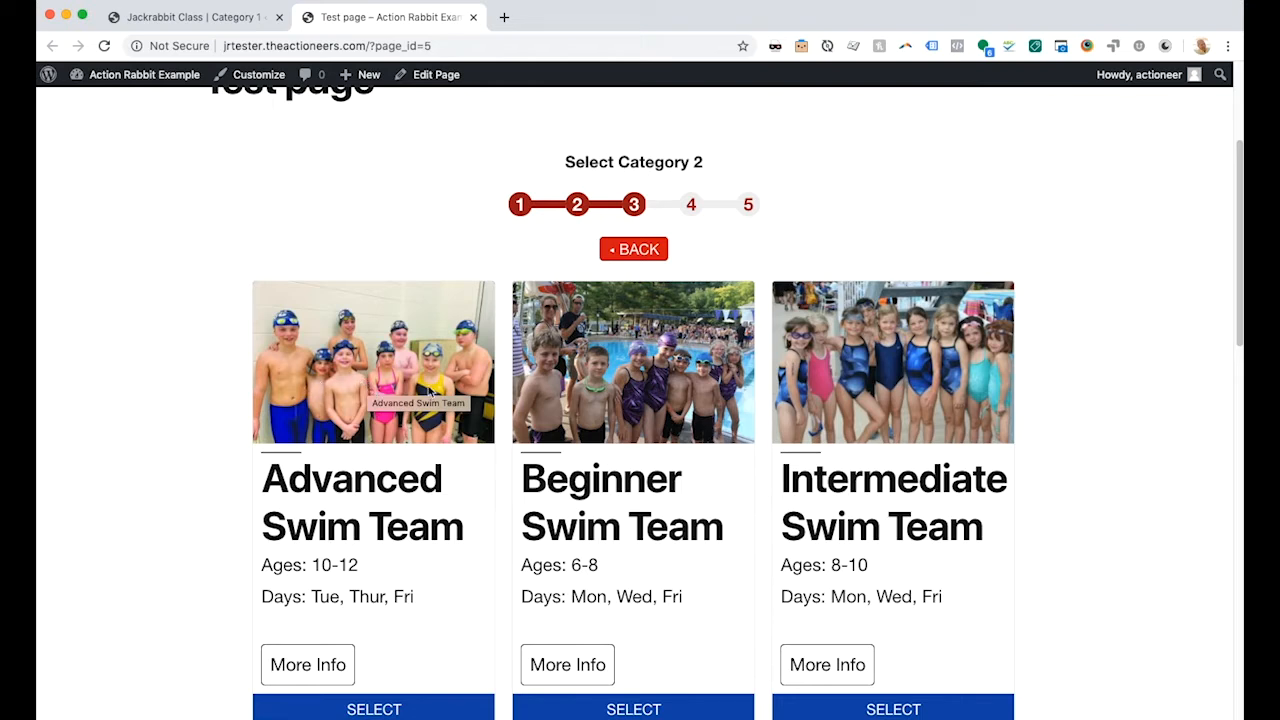
{"action": "left_click_drag", "start_coordinate": [568, 161], "coordinate": [726, 163]}
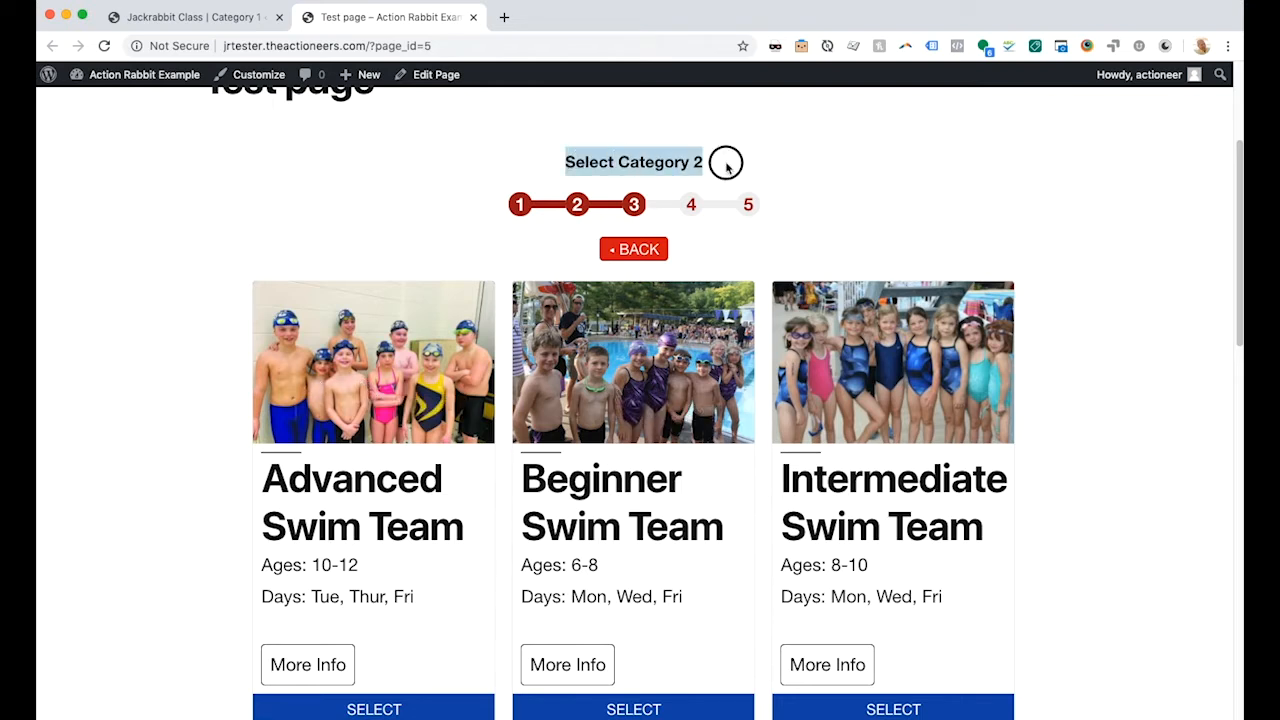
{"action": "left_click", "coordinate": [638, 249]}
{"action": "left_click_drag", "start_coordinate": [568, 162], "coordinate": [700, 168]}
{"action": "left_click", "coordinate": [577, 163]}
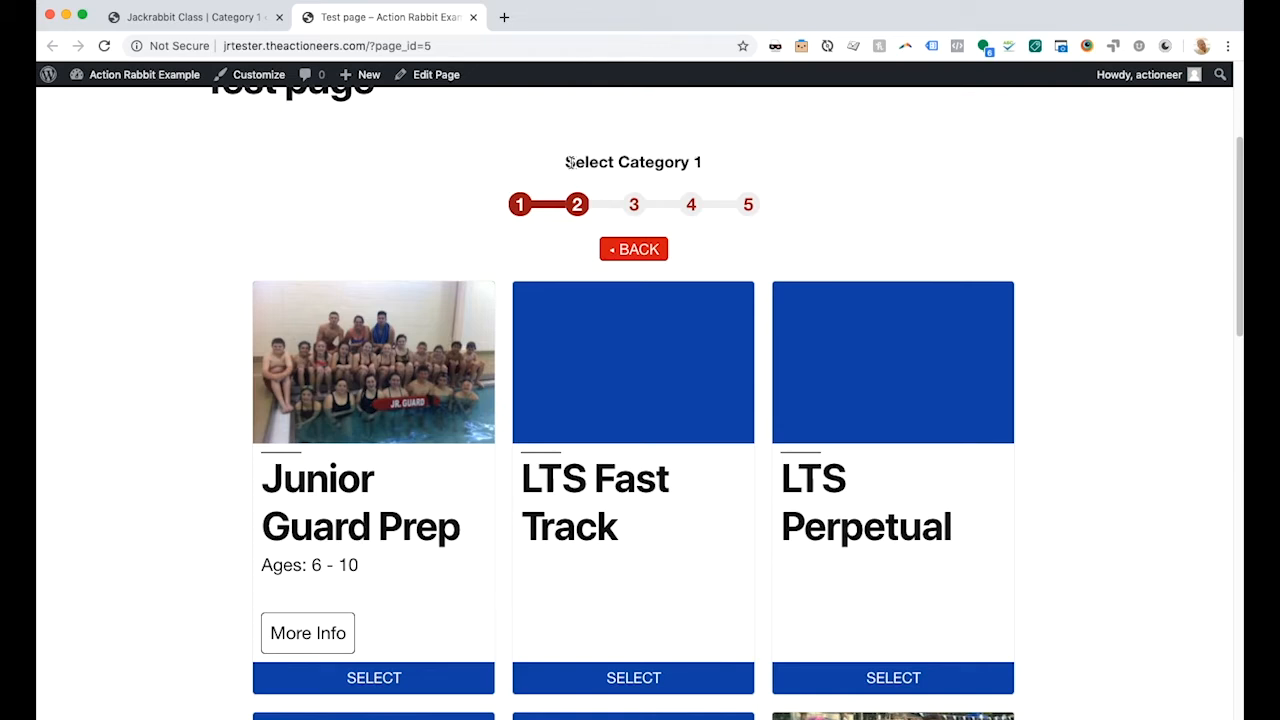
{"action": "left_click_drag", "start_coordinate": [566, 162], "coordinate": [702, 163]}
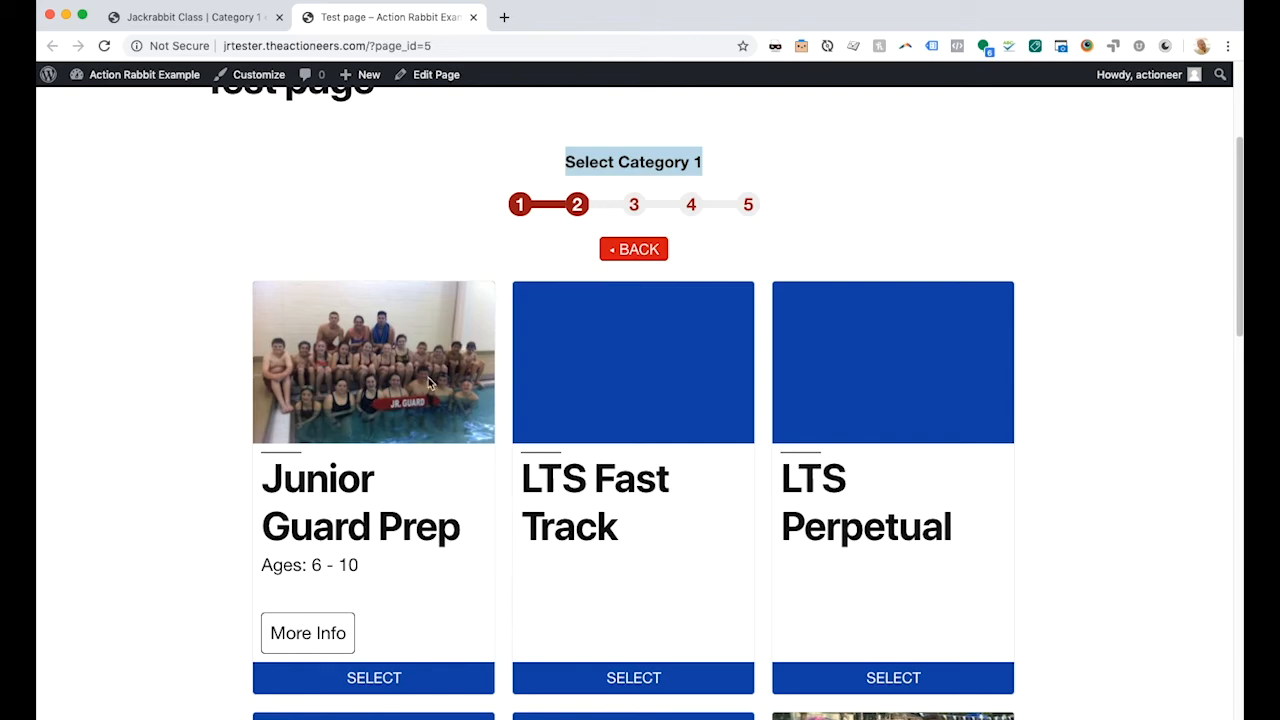
In the admin's Display Preferences, change the Category 1 step label in the class filtering order to "Select Class Type".
{"action": "left_click", "coordinate": [194, 18]}
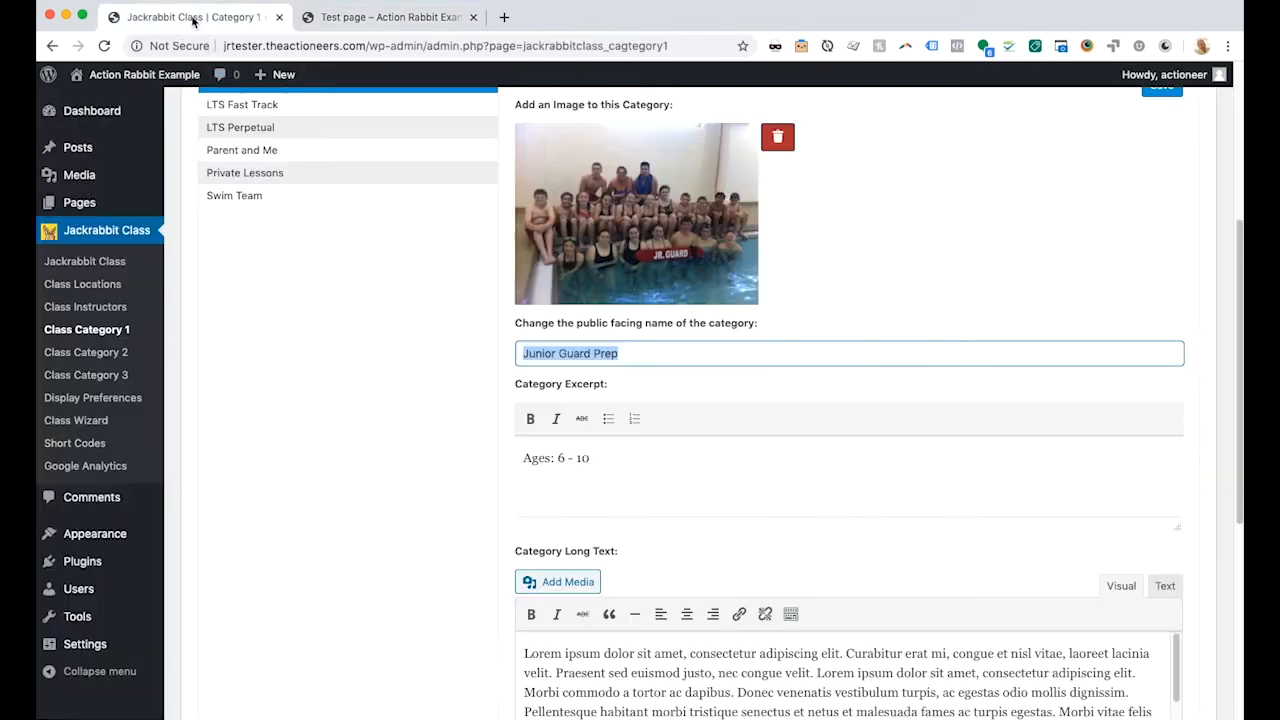
{"action": "left_click", "coordinate": [95, 397]}
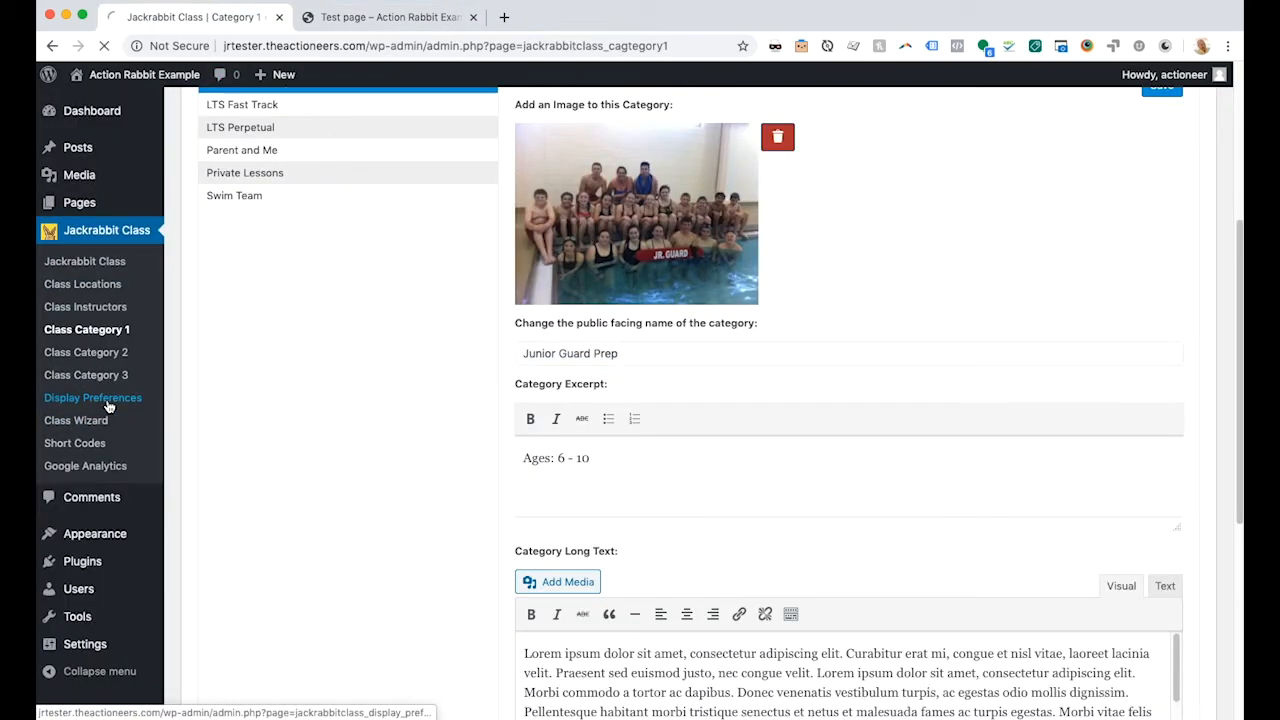
{"action": "scroll", "coordinate": [402, 473], "scroll_direction": "down", "scroll_amount": 20}
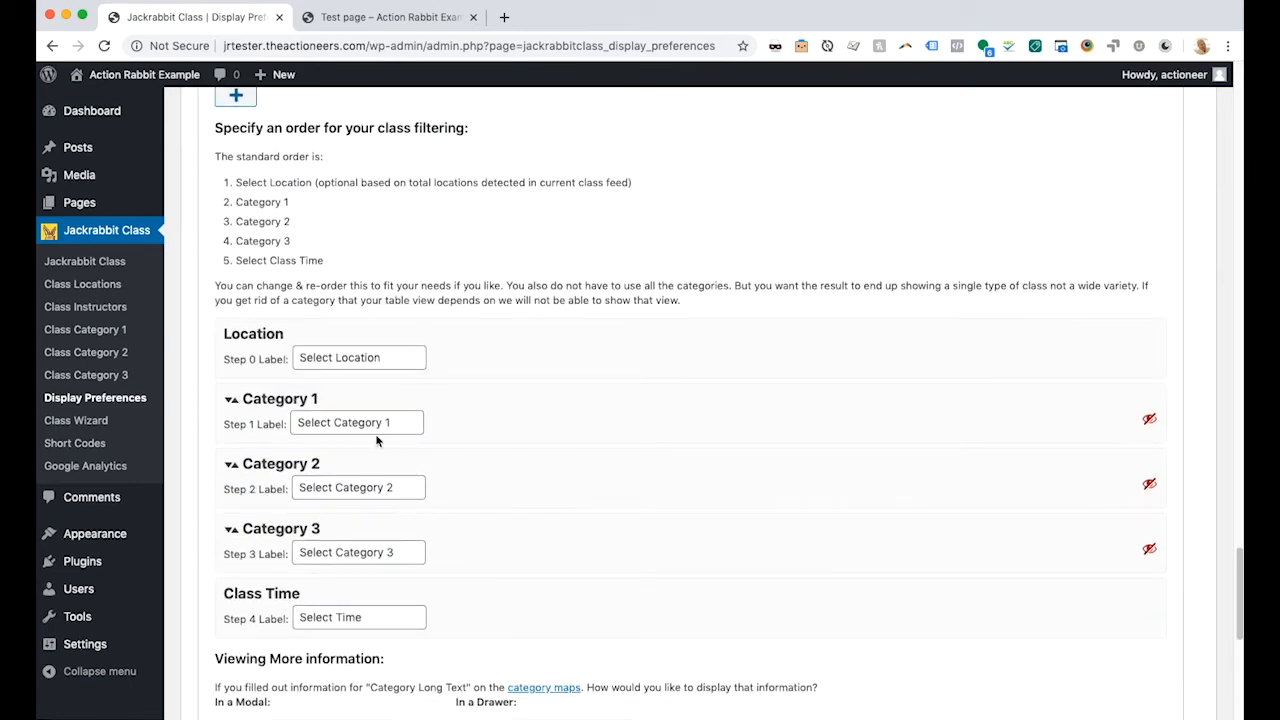
{"action": "left_click_drag", "start_coordinate": [397, 423], "coordinate": [336, 423]}
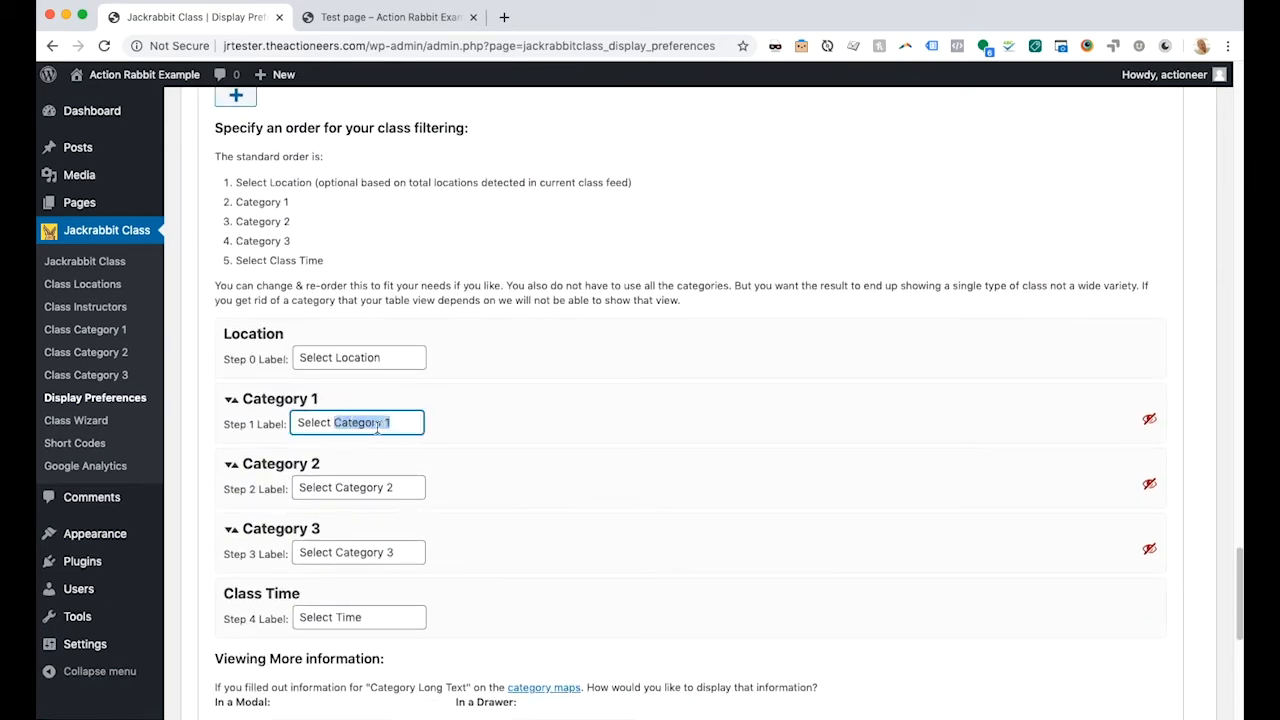
{"action": "type", "text": "Class Typ"}
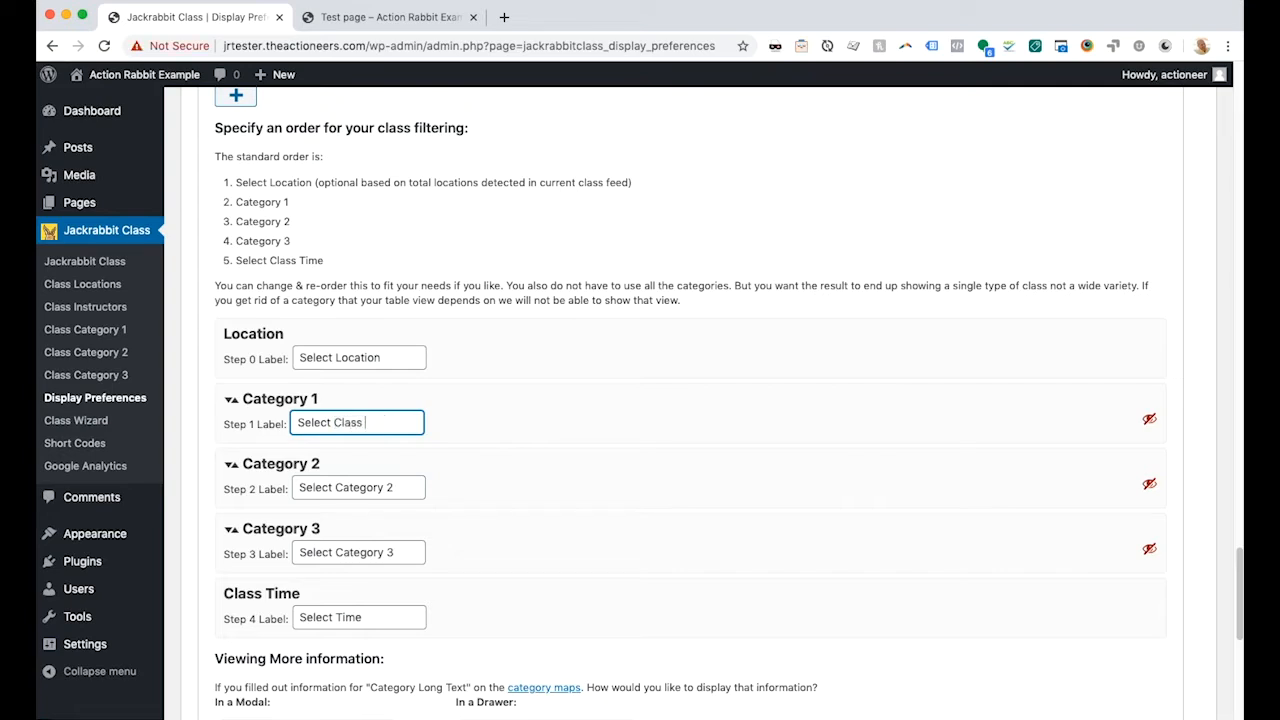
Set the Category 2 step label to "Select Class Level" and save the display and order preferences.
{"action": "left_click", "coordinate": [338, 488]}
{"action": "left_click_drag", "start_coordinate": [408, 486], "coordinate": [337, 487]}
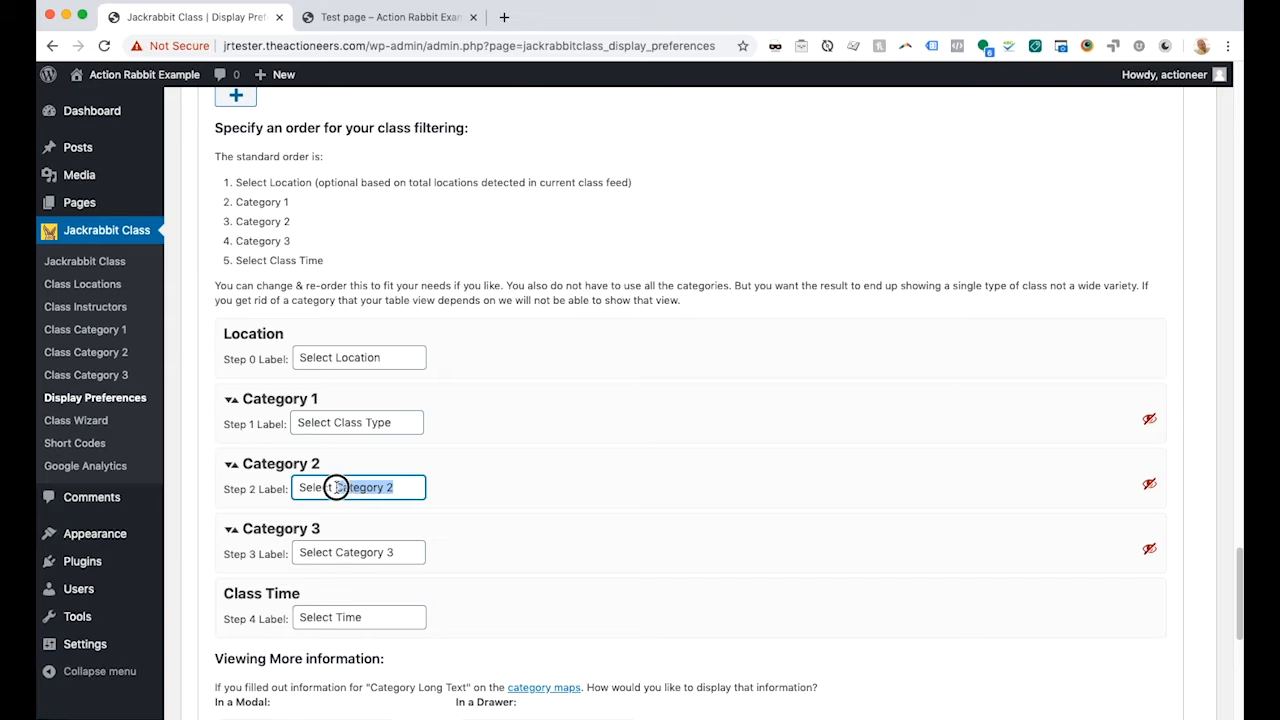
{"action": "type", "text": "Class Level"}
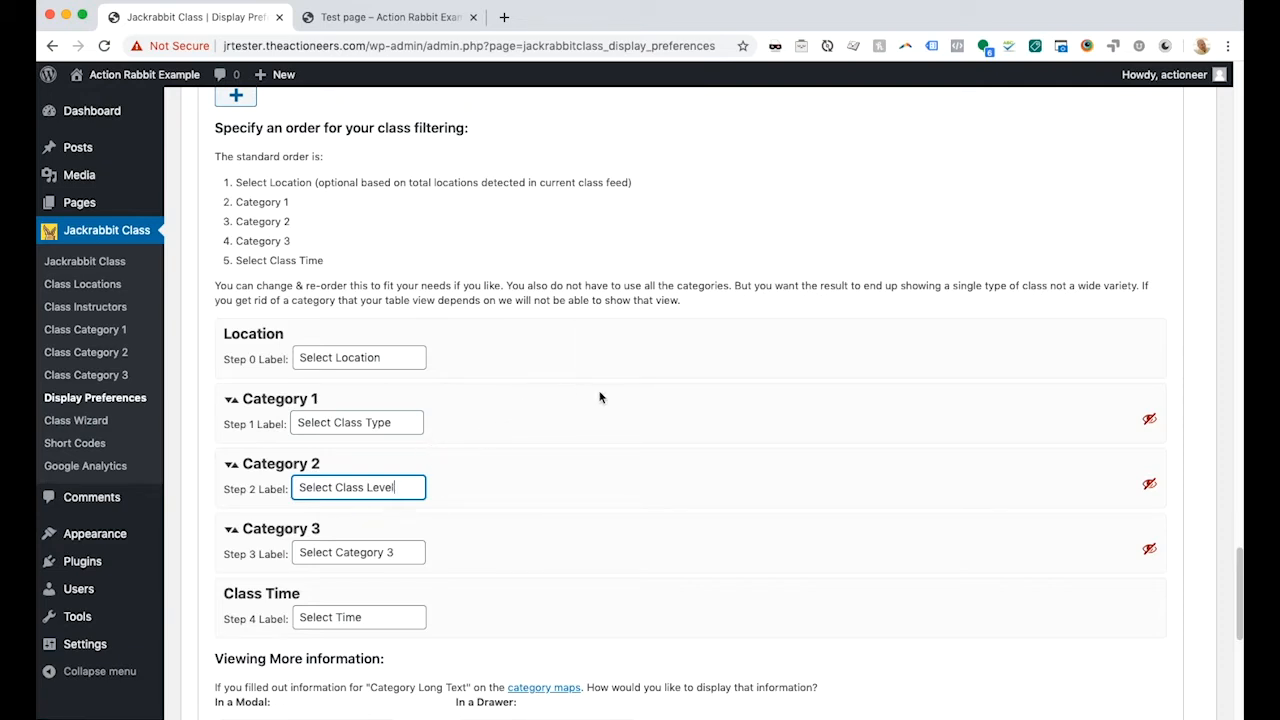
{"action": "scroll", "coordinate": [620, 391], "scroll_direction": "down", "scroll_amount": 5}
{"action": "scroll", "coordinate": [798, 443], "scroll_direction": "down", "scroll_amount": 6}
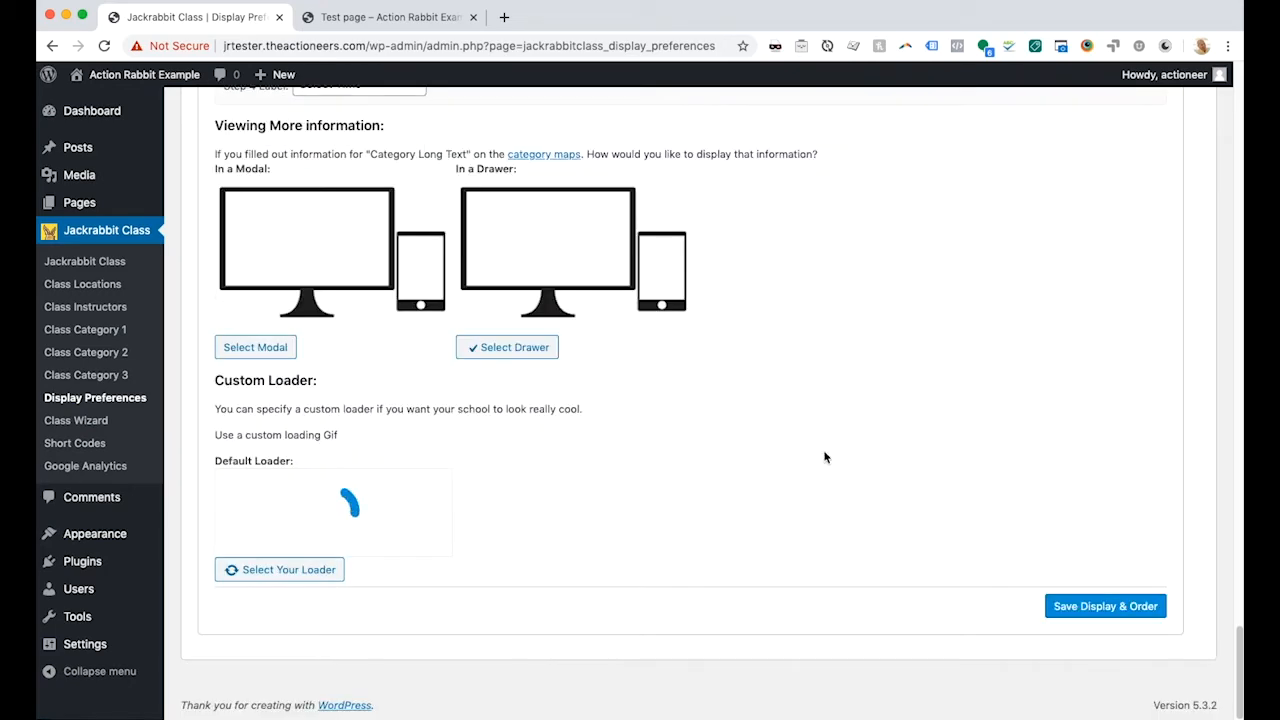
{"action": "left_click", "coordinate": [1104, 607]}
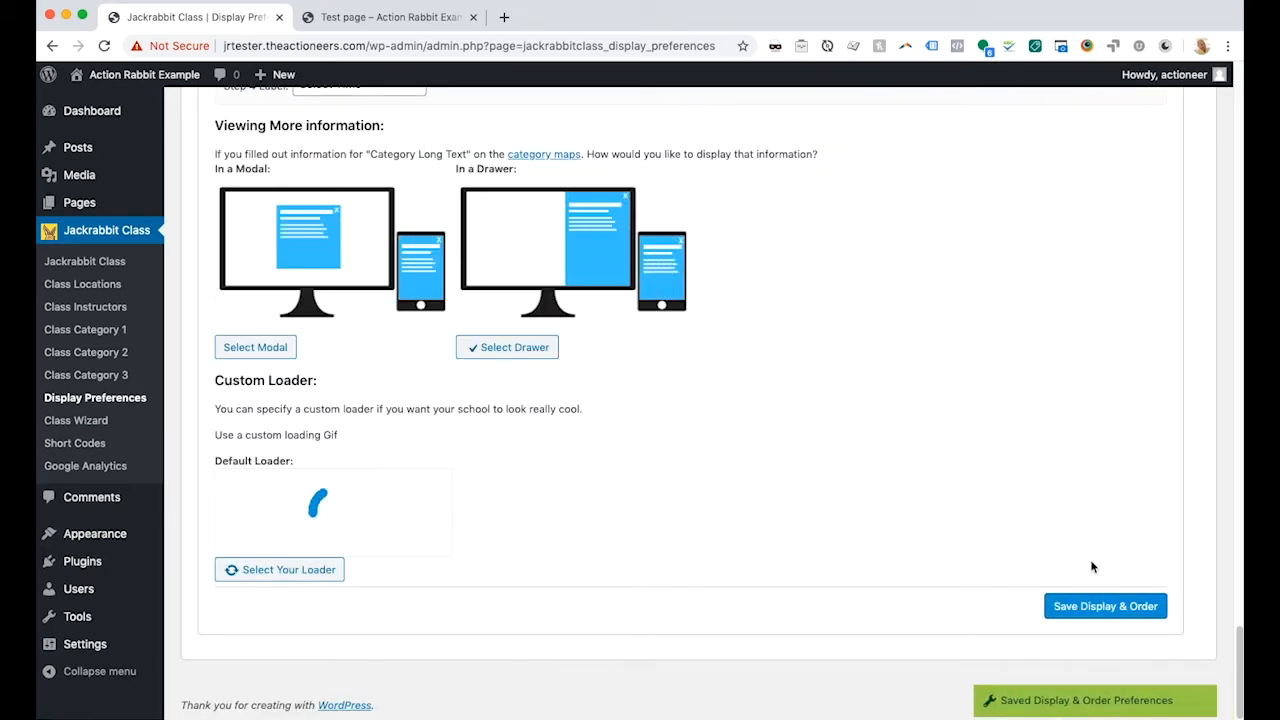
Reload the public test page, choose Aliso Viejo Aquatic Center as the location and highlight the Select Class Type heading.
{"action": "left_click", "coordinate": [425, 18]}
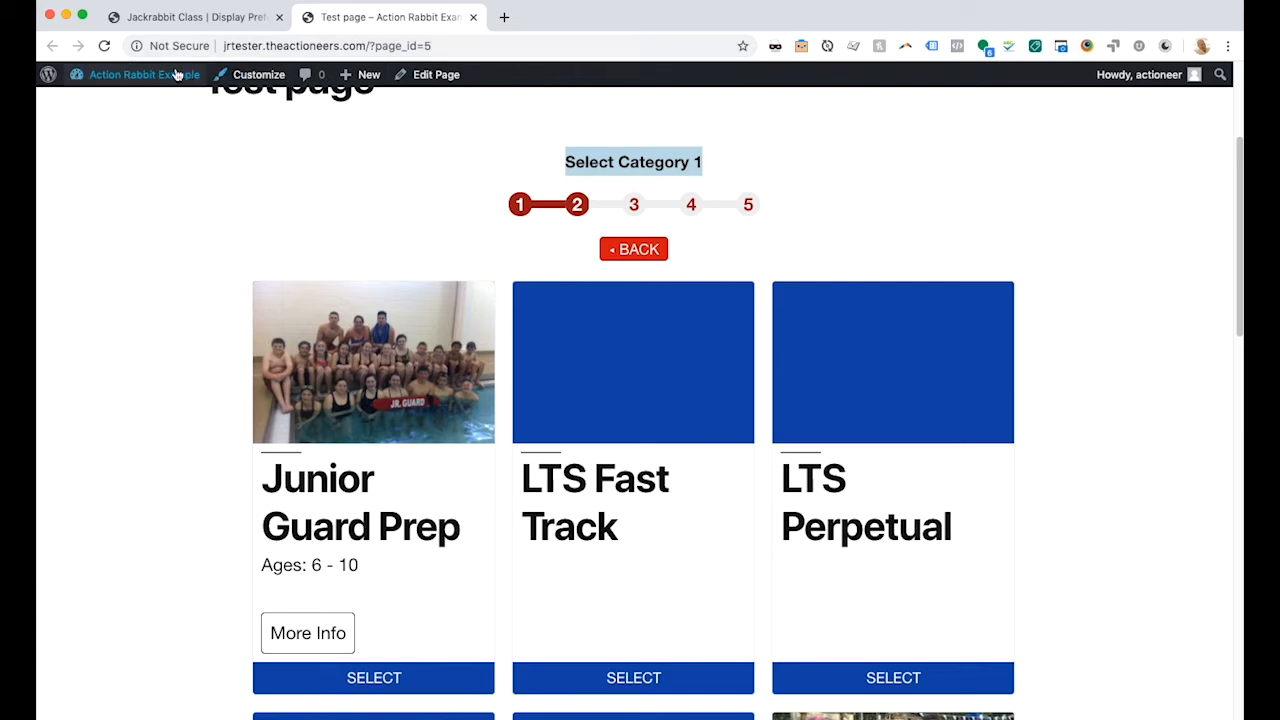
{"action": "left_click", "coordinate": [104, 46]}
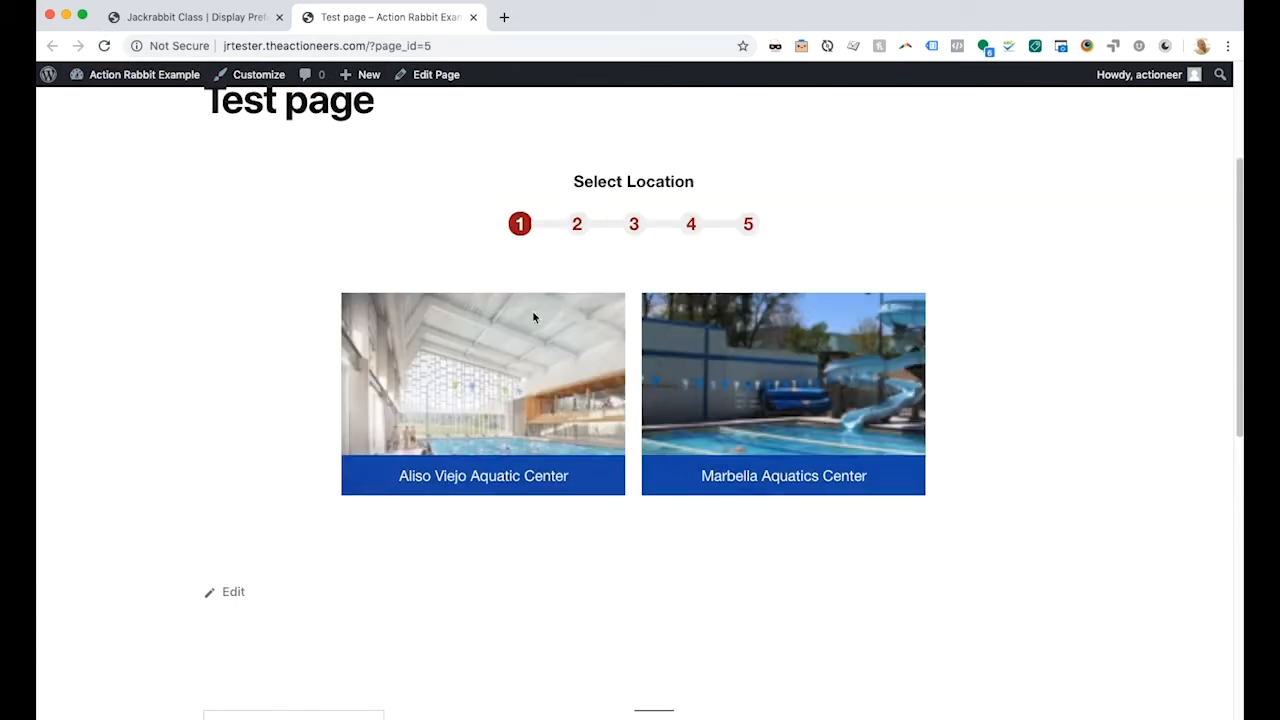
{"action": "left_click", "coordinate": [500, 398]}
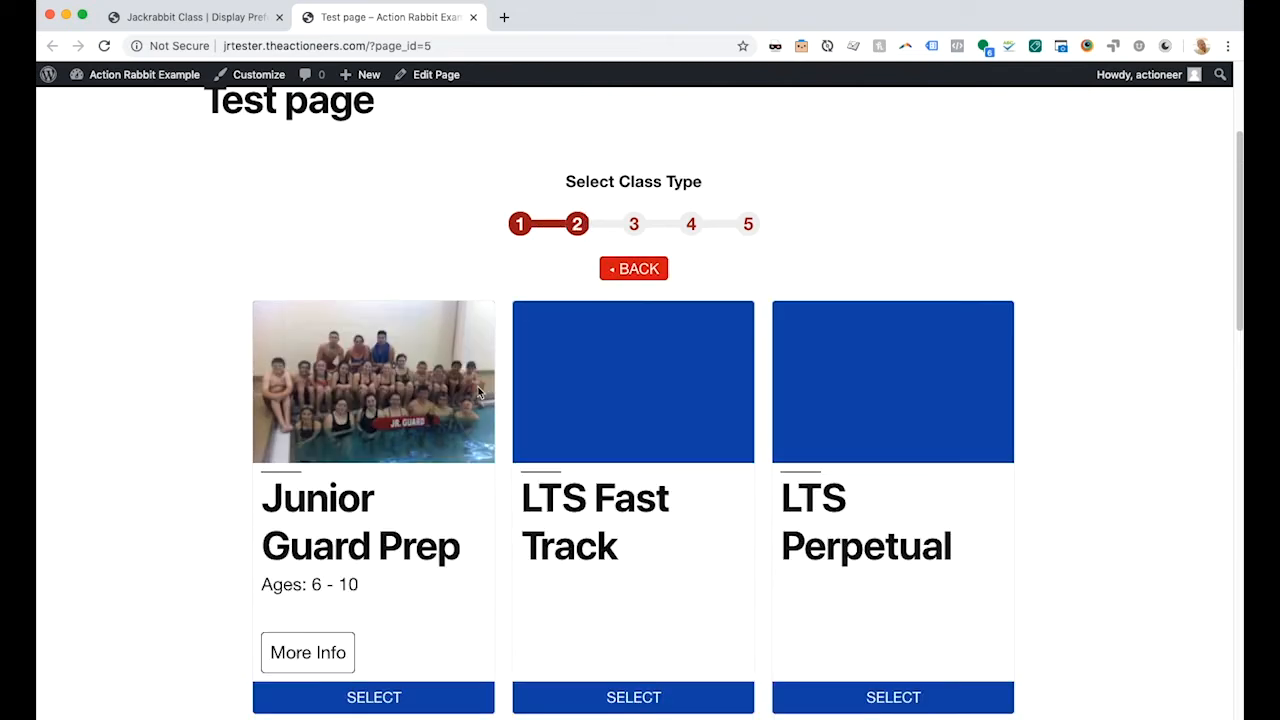
{"action": "scroll", "coordinate": [1047, 455], "scroll_direction": "down", "scroll_amount": 1}
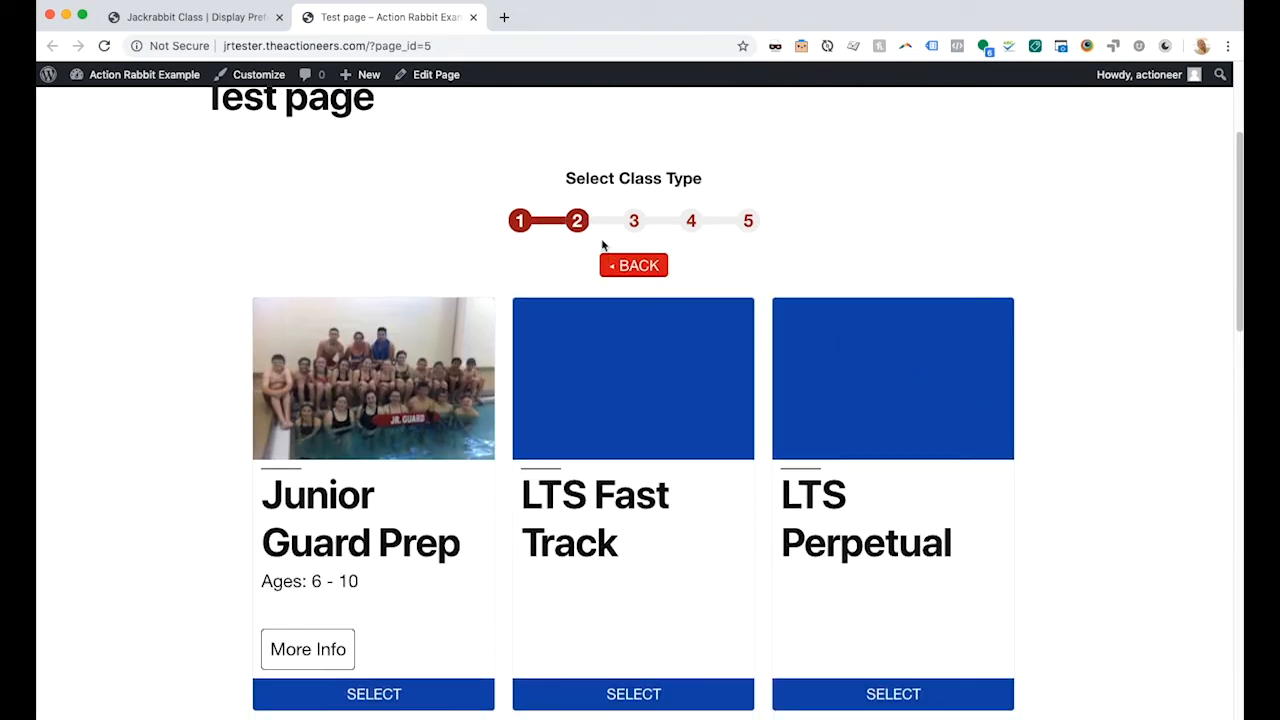
{"action": "left_click_drag", "start_coordinate": [566, 179], "coordinate": [700, 180]}
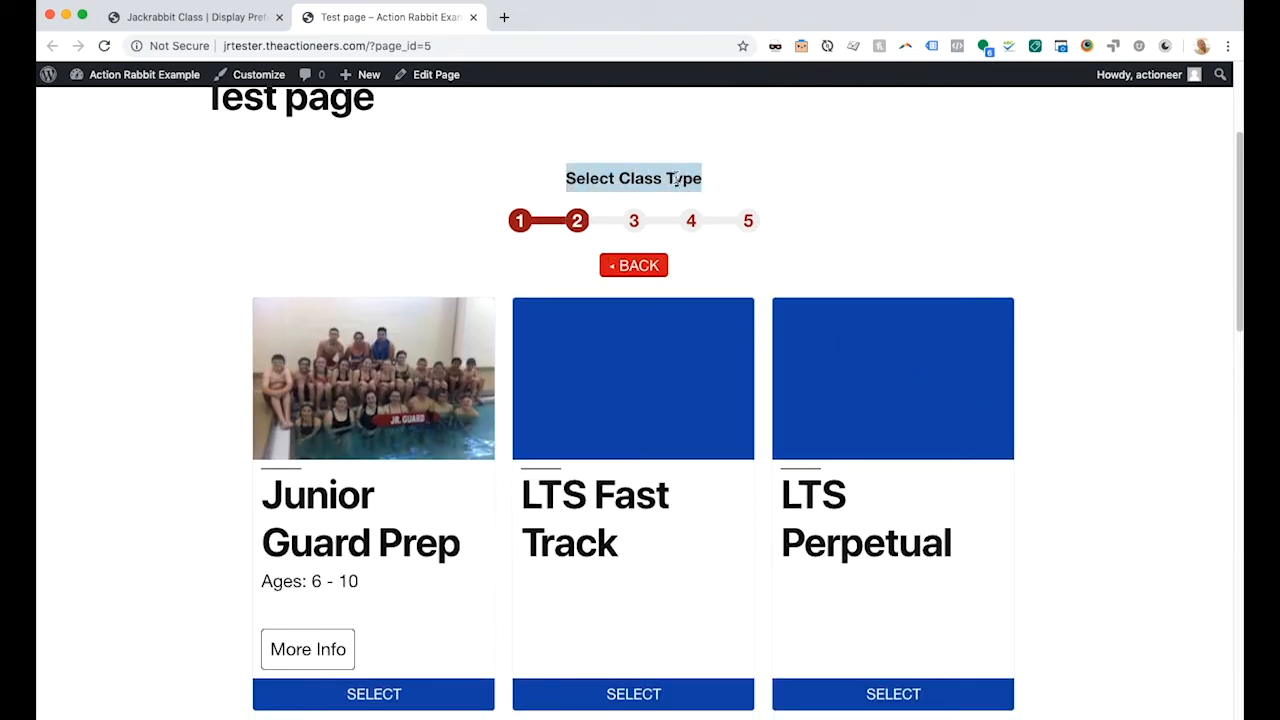
Choose the Swim Team class type on the test page and highlight the Select Class Level heading.
{"action": "scroll", "coordinate": [1066, 334], "scroll_direction": "down", "scroll_amount": 5}
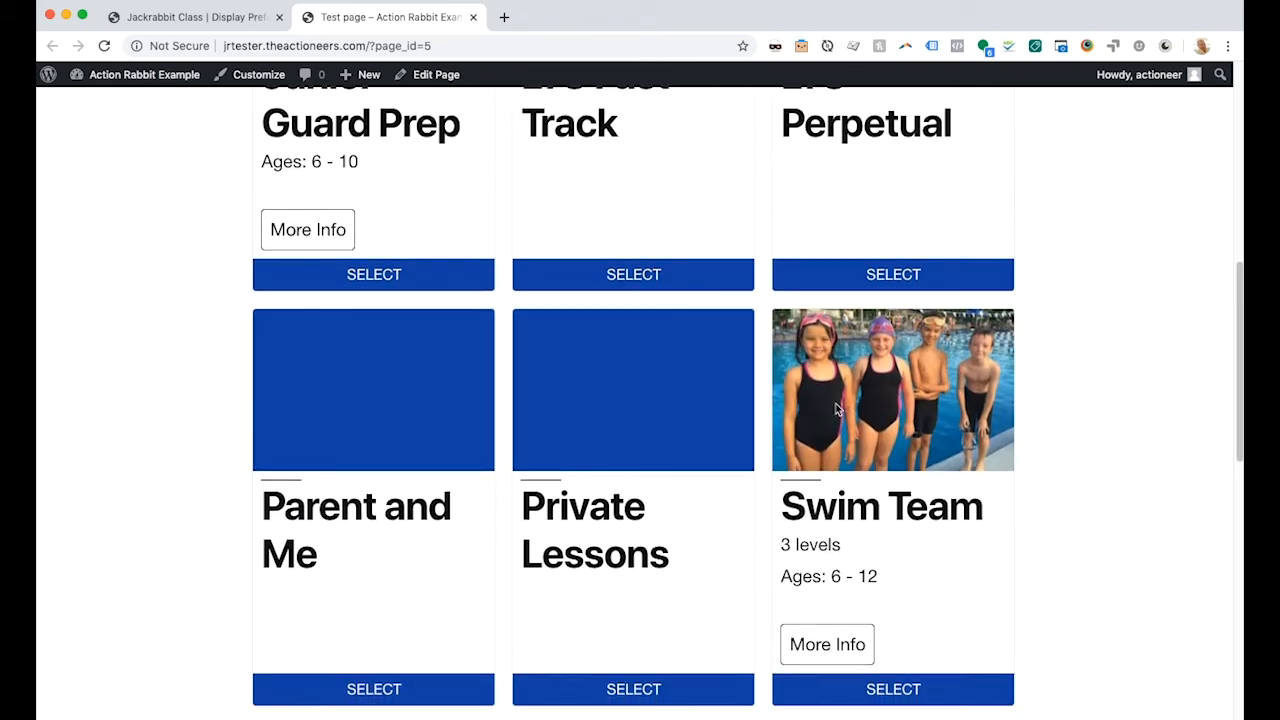
{"action": "left_click", "coordinate": [886, 398]}
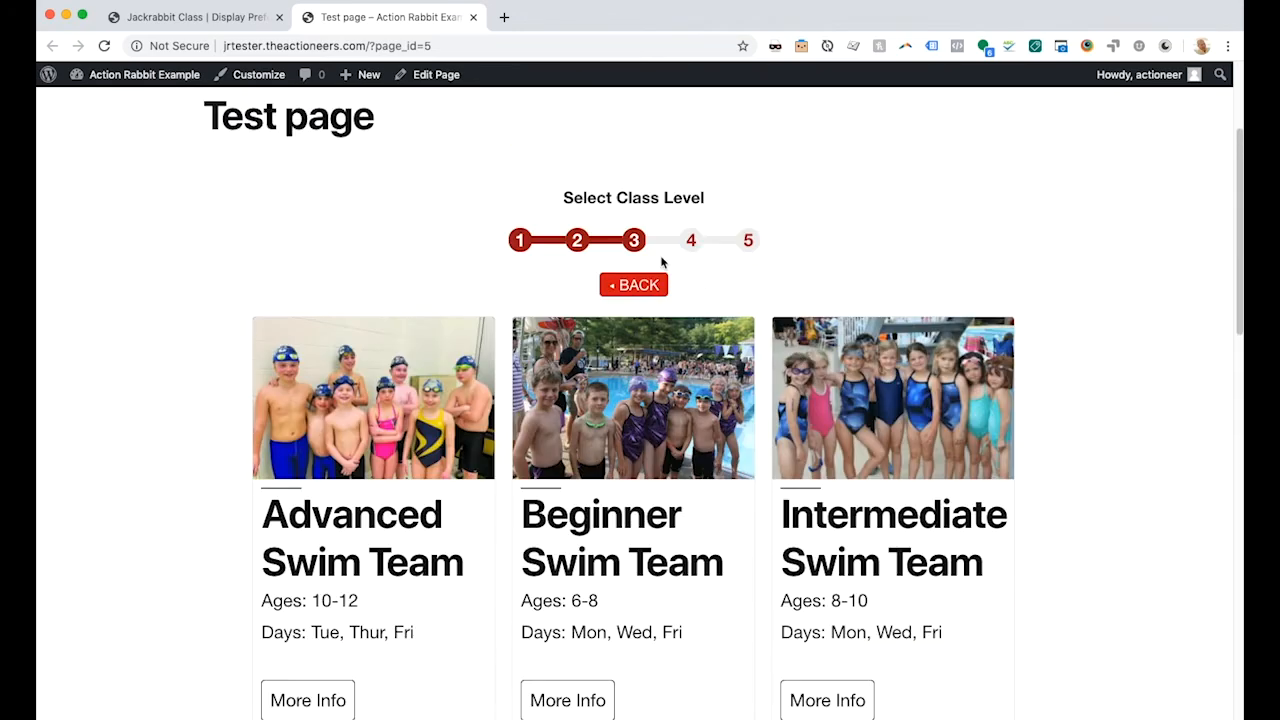
{"action": "left_click_drag", "start_coordinate": [567, 197], "coordinate": [729, 200]}
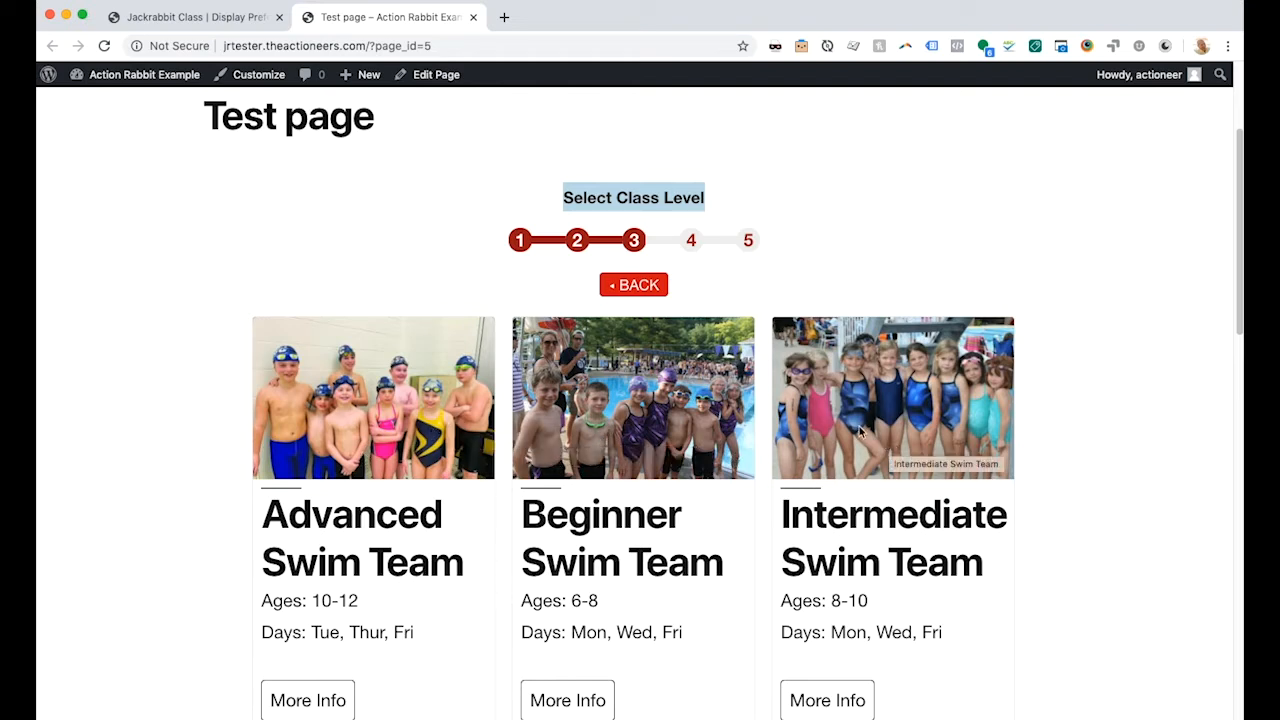
Review the image and public facing name of the Bronze, Diamond and Gold mappings under Class Category 2 in the admin.
{"action": "left_click", "coordinate": [211, 18]}
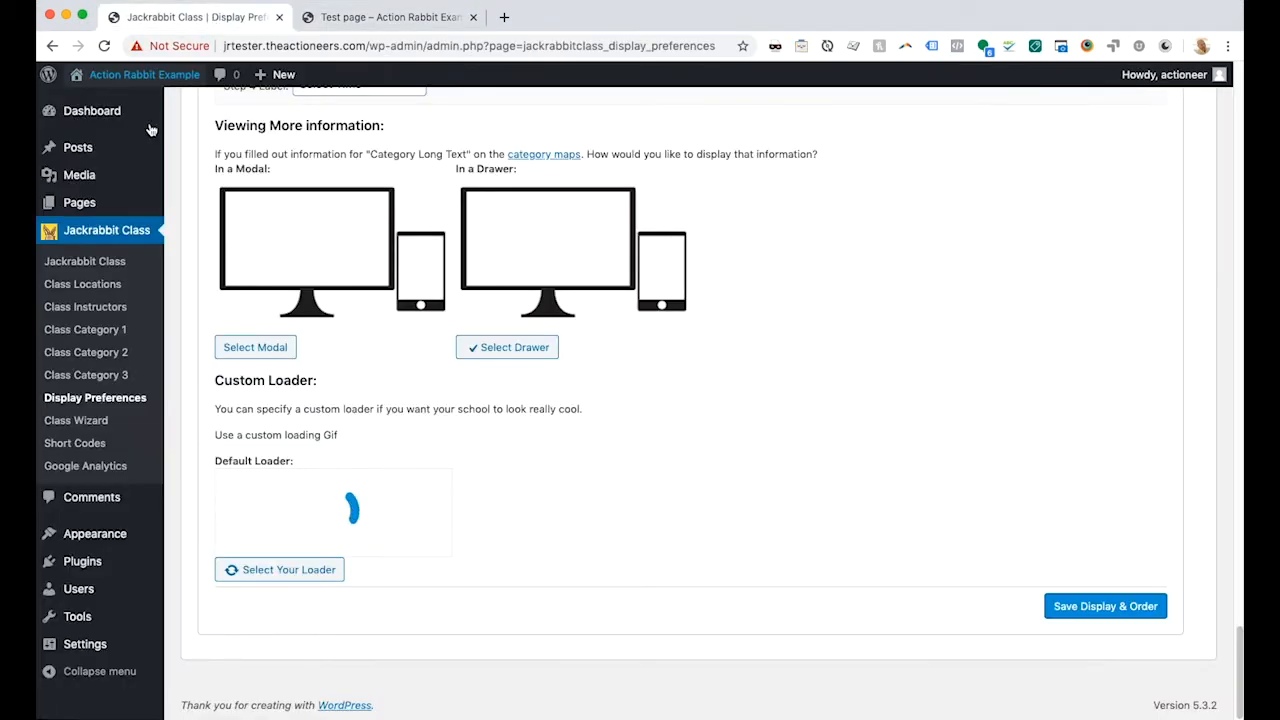
{"action": "left_click", "coordinate": [90, 358]}
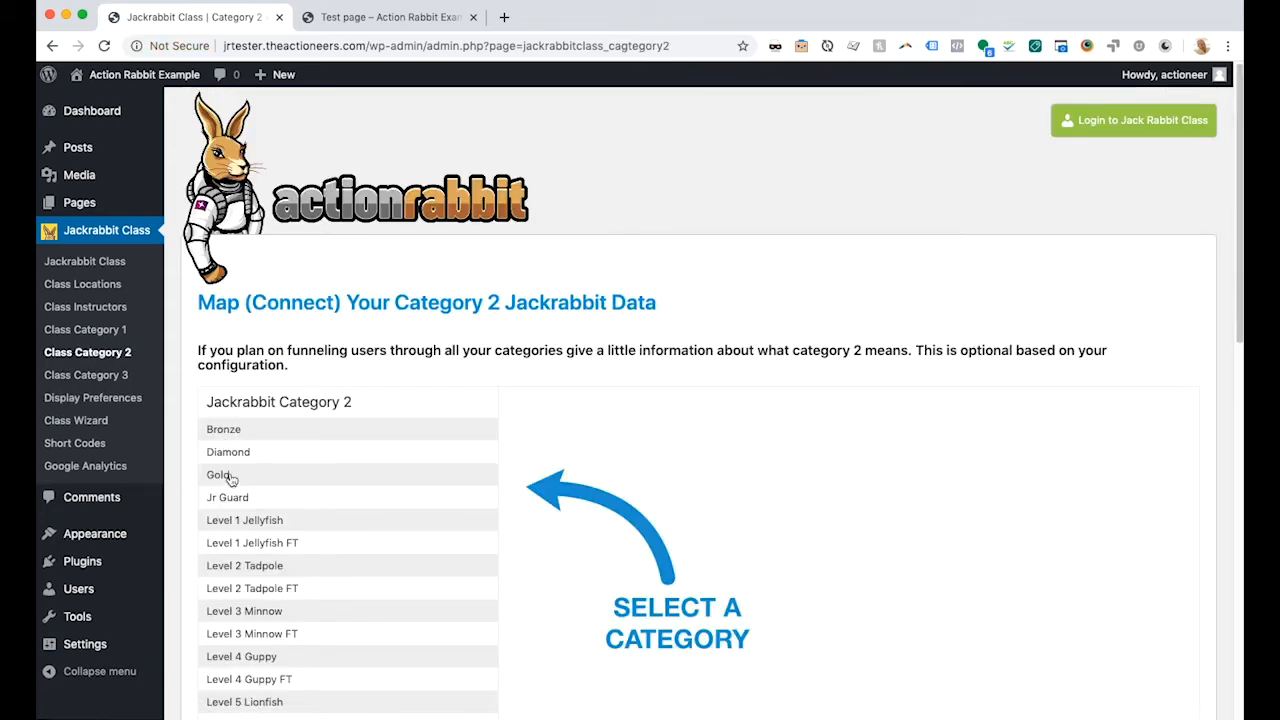
{"action": "left_click", "coordinate": [249, 432]}
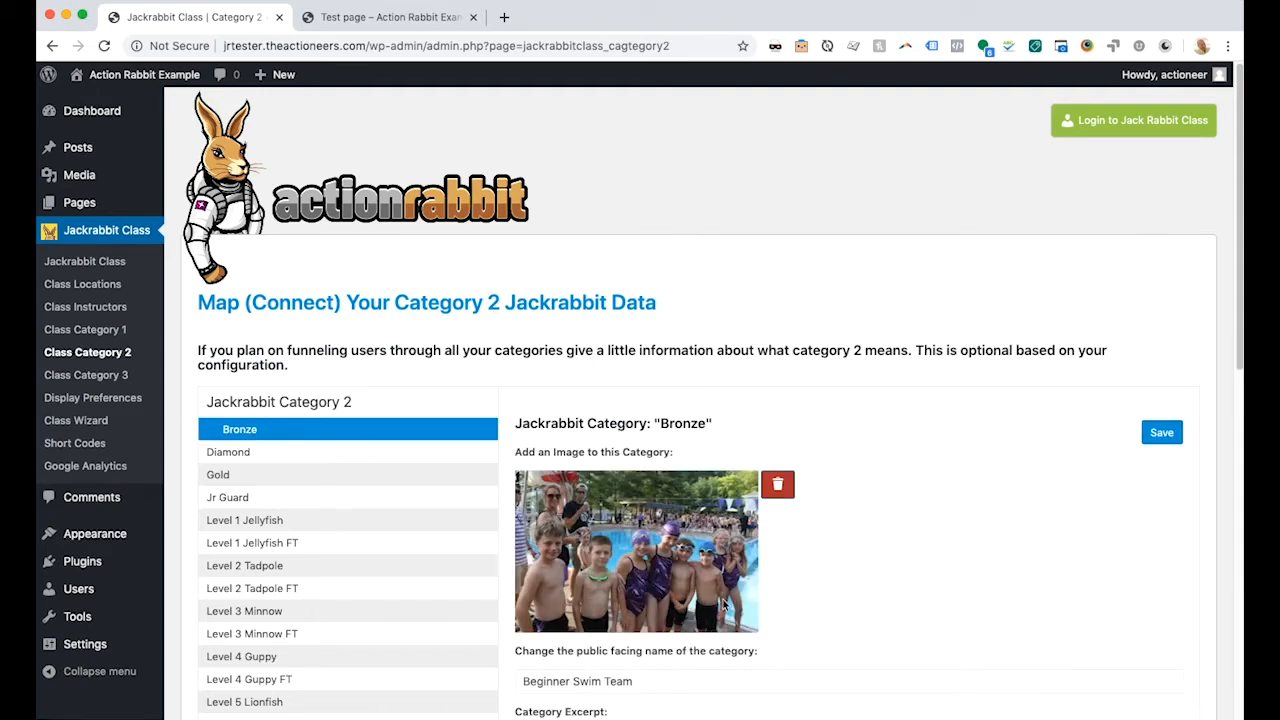
{"action": "scroll", "coordinate": [725, 605], "scroll_direction": "down", "scroll_amount": 1}
{"action": "left_click_drag", "start_coordinate": [630, 621], "coordinate": [516, 621]}
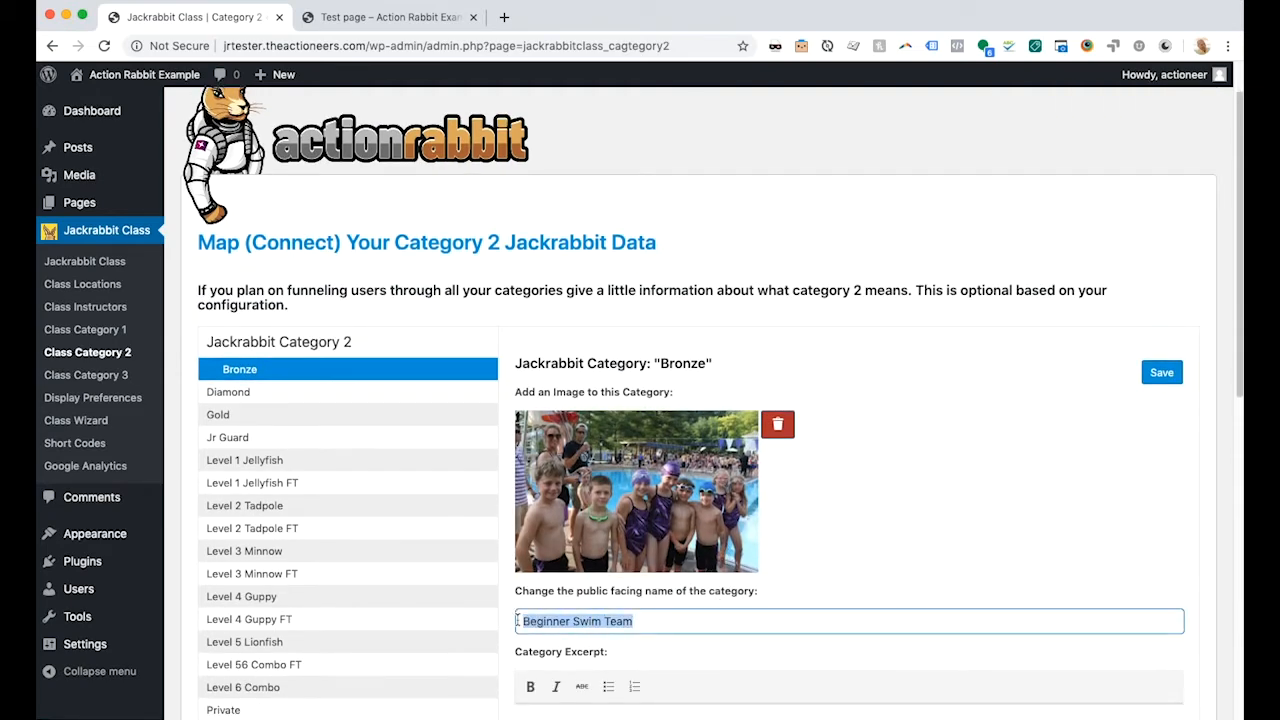
{"action": "left_click", "coordinate": [268, 394]}
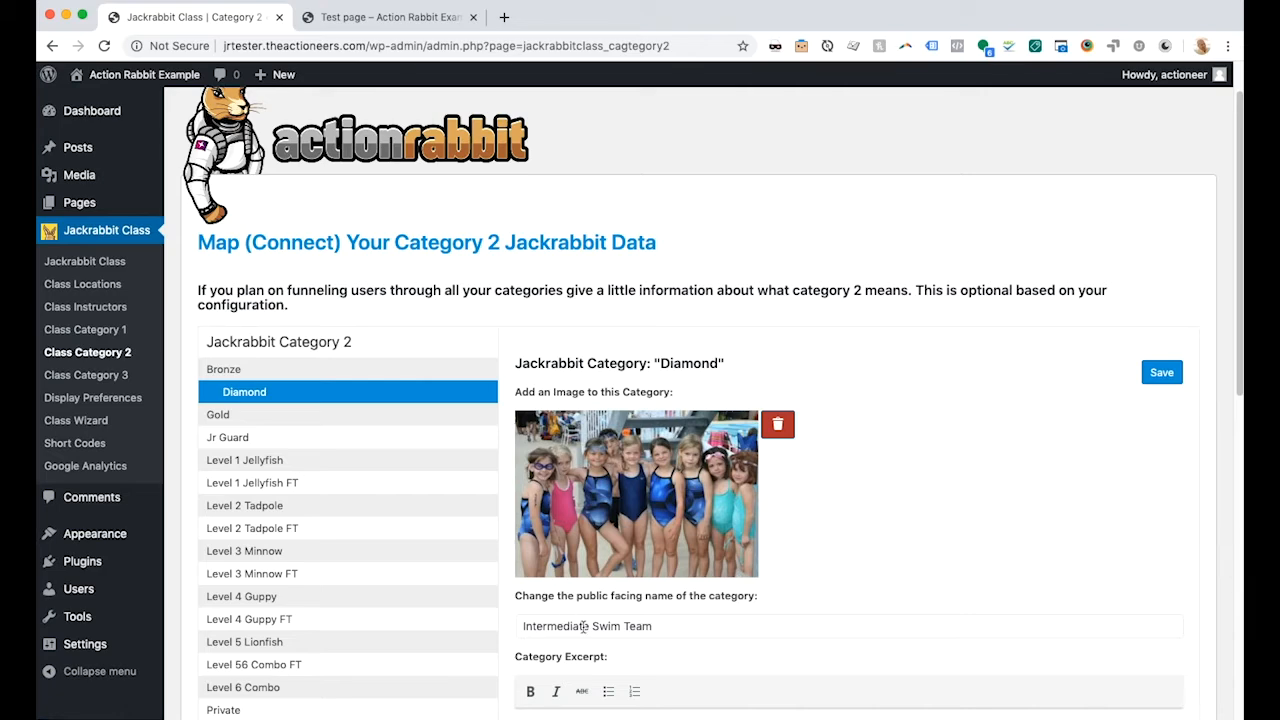
{"action": "left_click", "coordinate": [277, 417]}
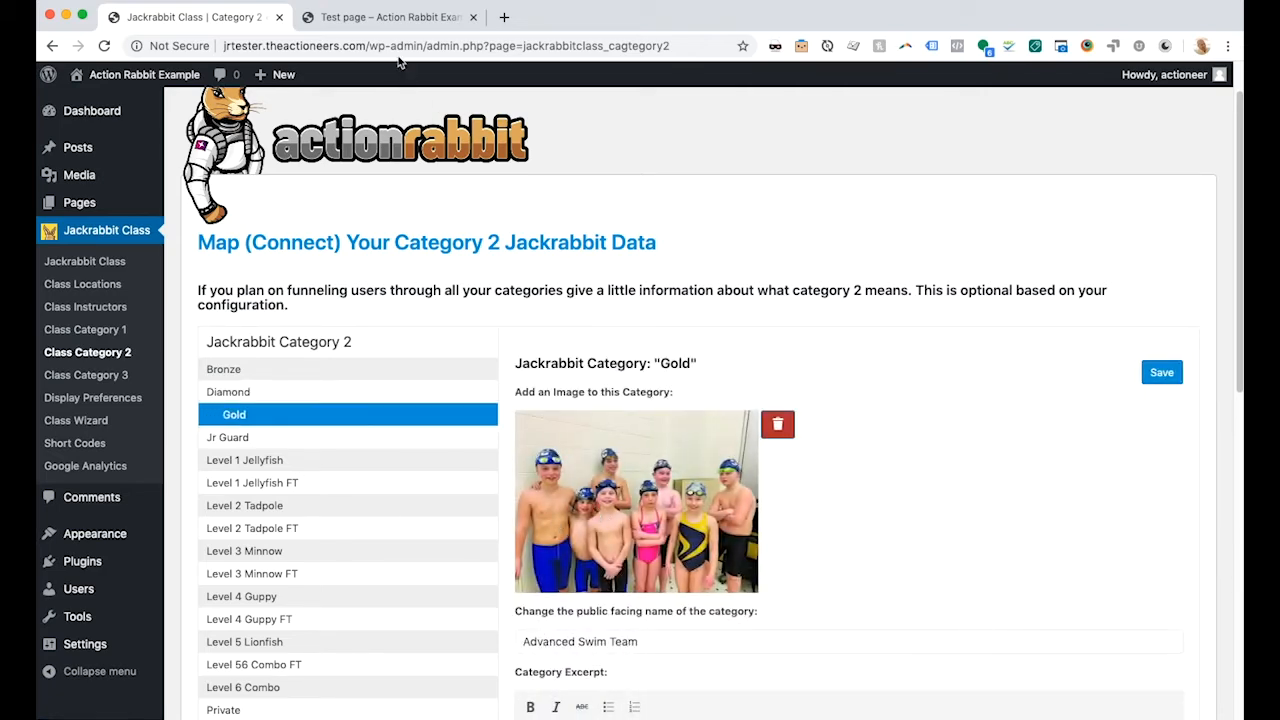
Return to the test page, highlight number 4 in the filter progress bar and choose the Beginner Swim Team level.
{"action": "left_click", "coordinate": [391, 18]}
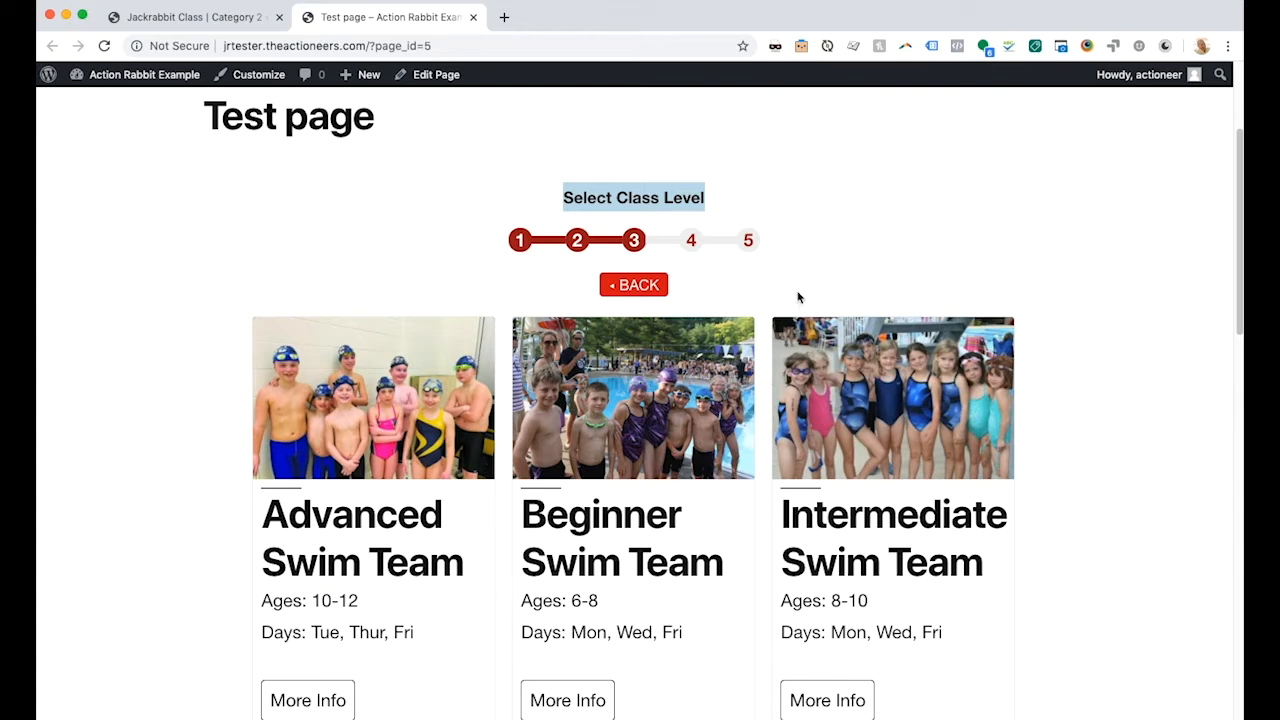
{"action": "left_click", "coordinate": [800, 246]}
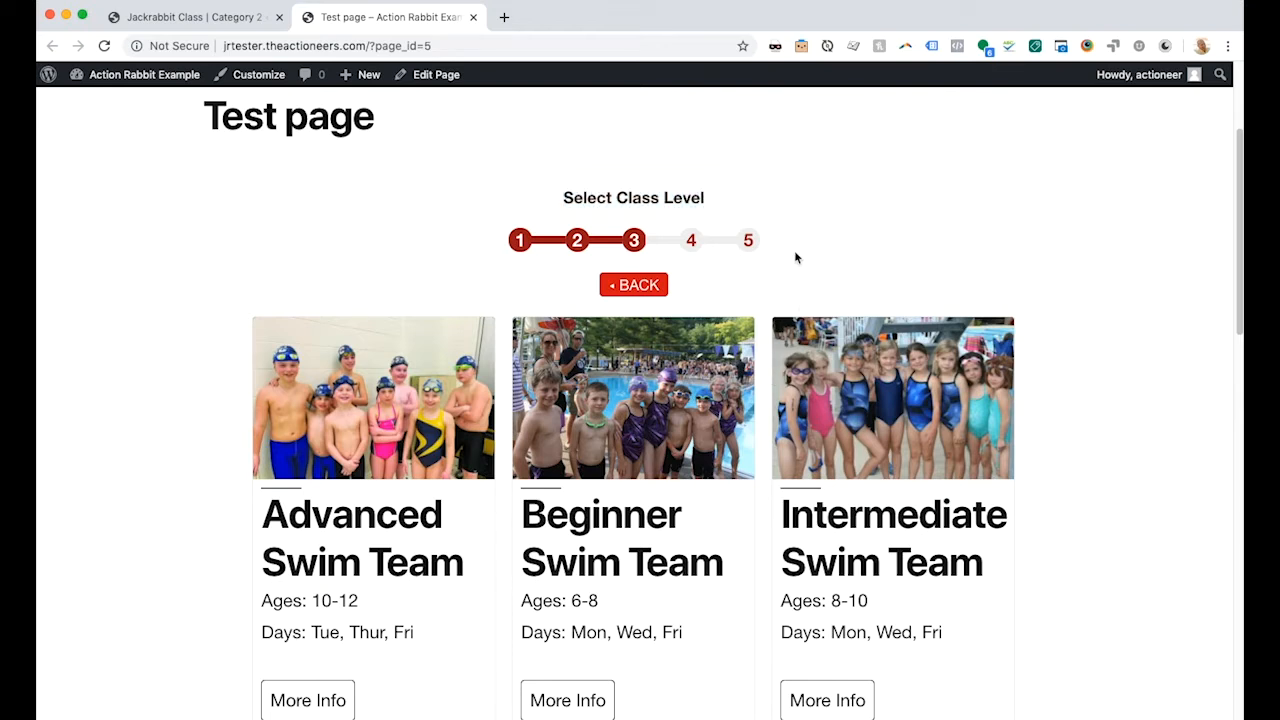
{"action": "left_click", "coordinate": [692, 240]}
{"action": "left_click", "coordinate": [816, 203]}
{"action": "double_click", "coordinate": [698, 244]}
{"action": "left_click", "coordinate": [624, 425]}
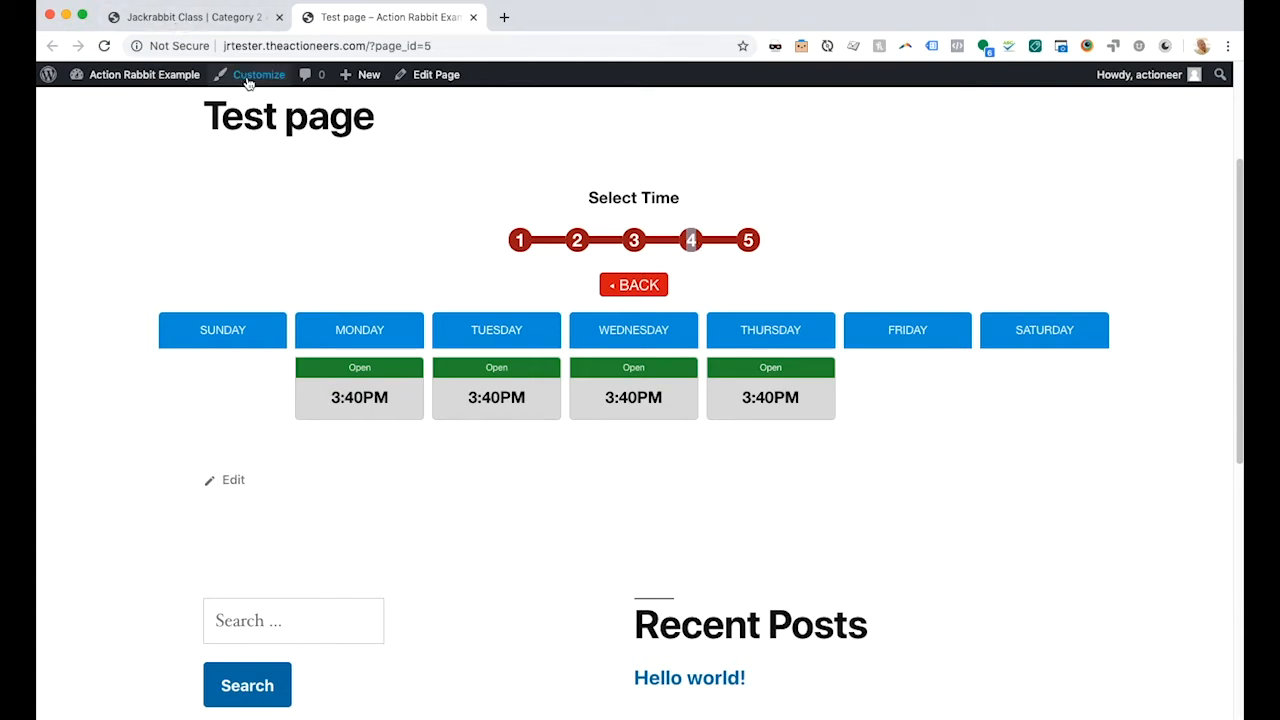
Hide Category 3 from the class filtering order in Display Preferences and save the display and order preferences.
{"action": "left_click", "coordinate": [211, 22]}
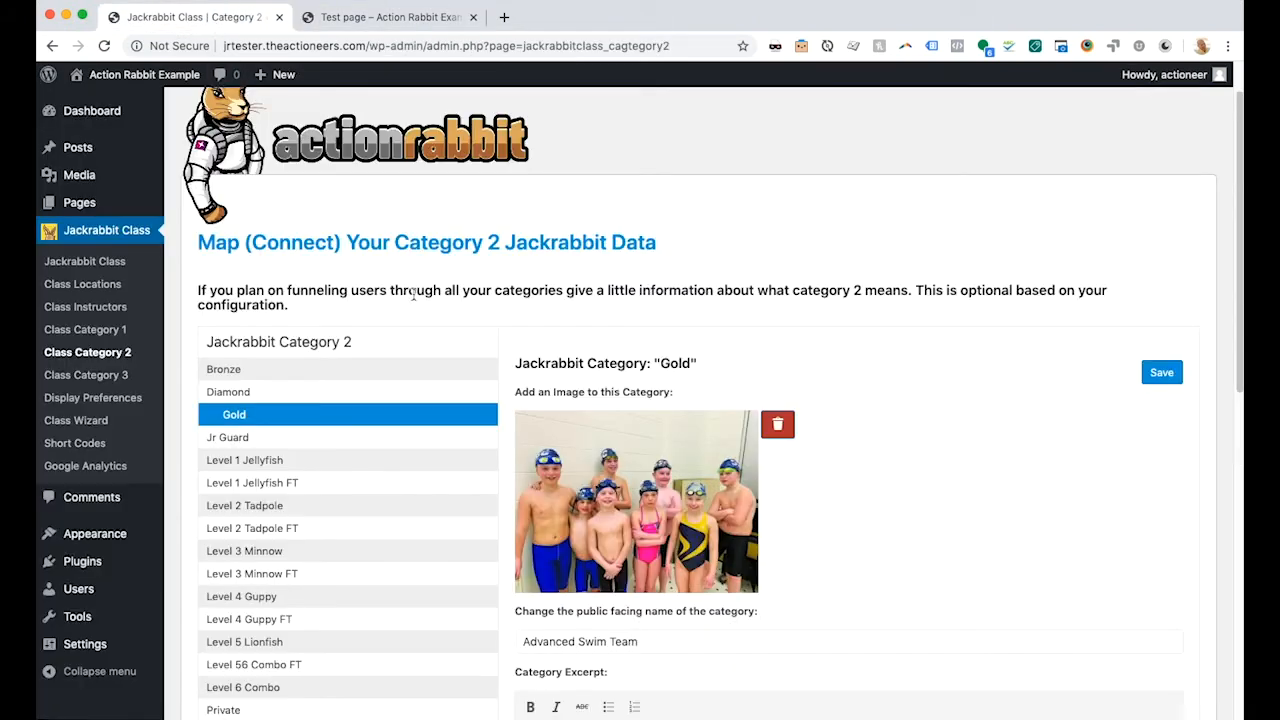
{"action": "left_click", "coordinate": [84, 401]}
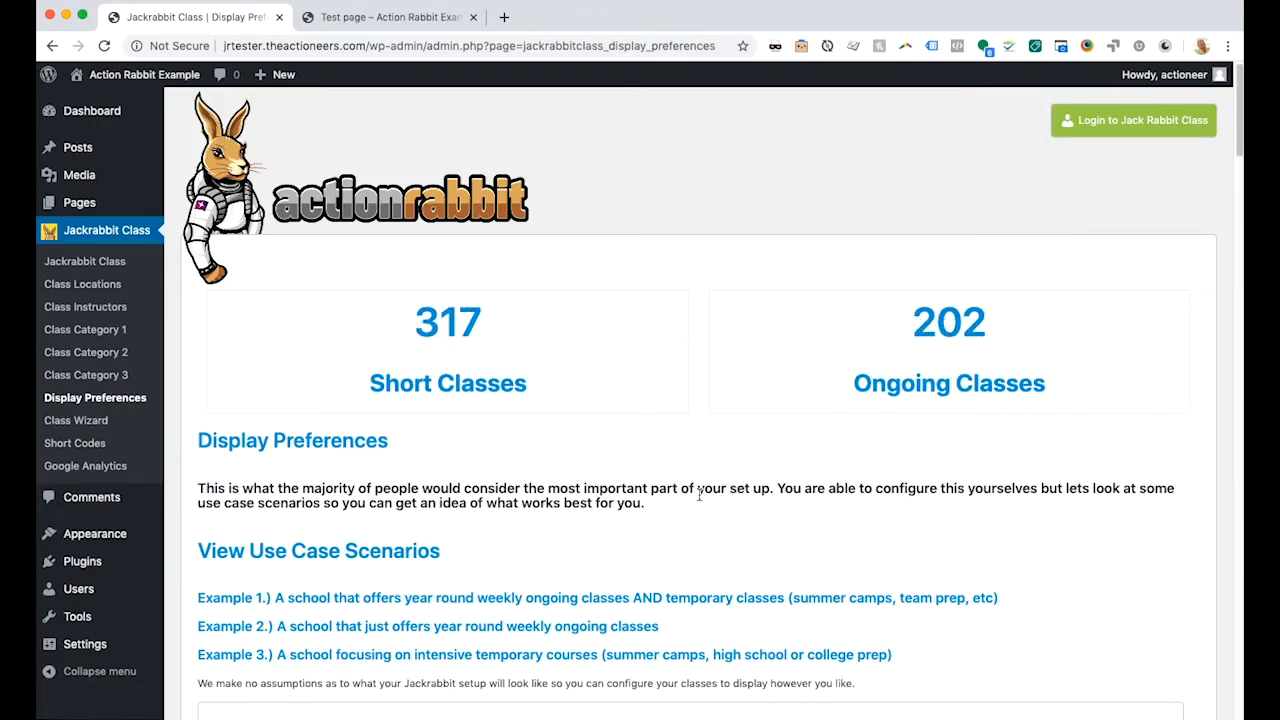
{"action": "scroll", "coordinate": [698, 497], "scroll_direction": "down", "scroll_amount": 15}
{"action": "scroll", "coordinate": [698, 497], "scroll_direction": "down", "scroll_amount": 20}
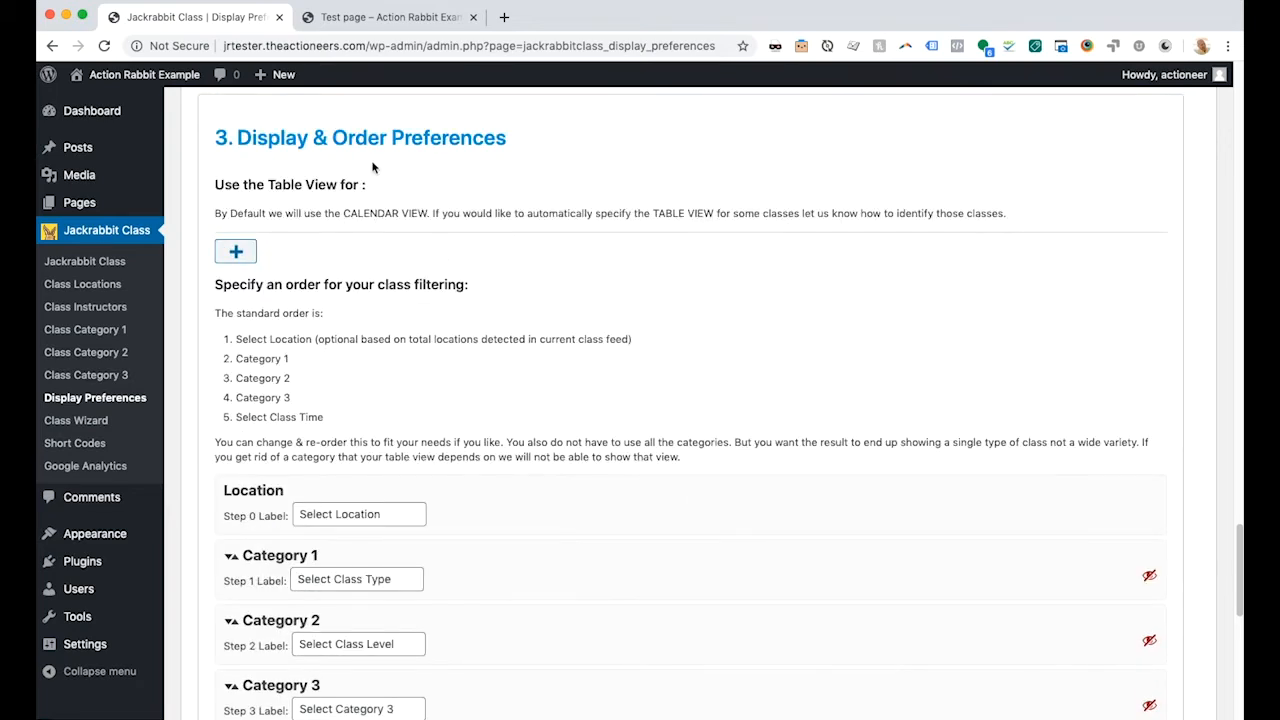
{"action": "scroll", "coordinate": [479, 320], "scroll_direction": "down", "scroll_amount": 3}
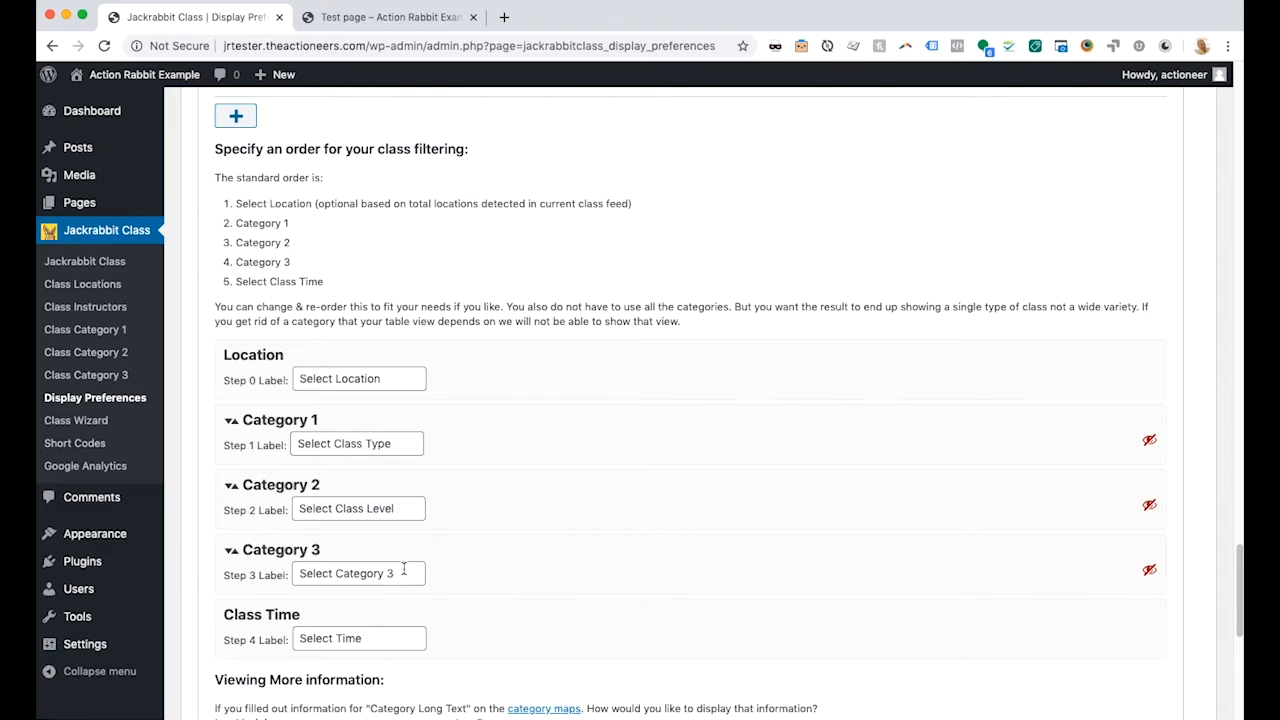
{"action": "left_click", "coordinate": [1150, 572]}
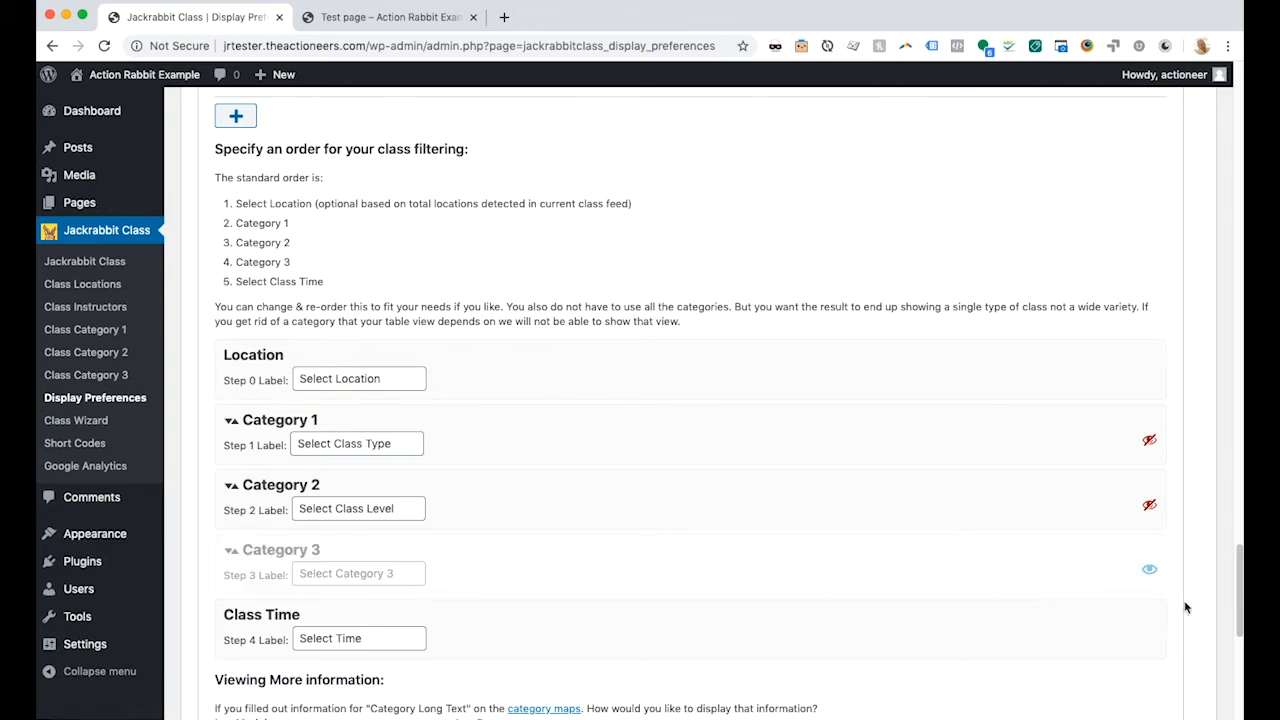
{"action": "scroll", "coordinate": [1186, 607], "scroll_direction": "down", "scroll_amount": 3}
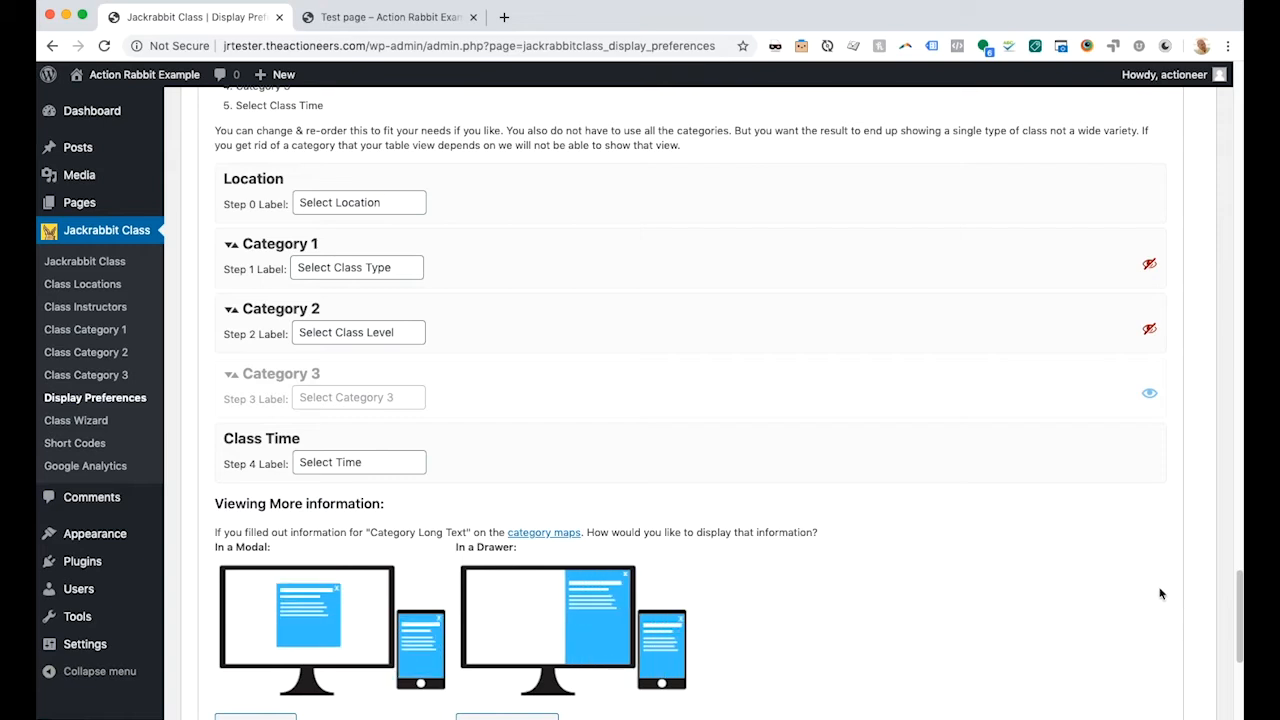
{"action": "scroll", "coordinate": [1164, 596], "scroll_direction": "down", "scroll_amount": 4}
{"action": "scroll", "coordinate": [1164, 596], "scroll_direction": "down", "scroll_amount": 2}
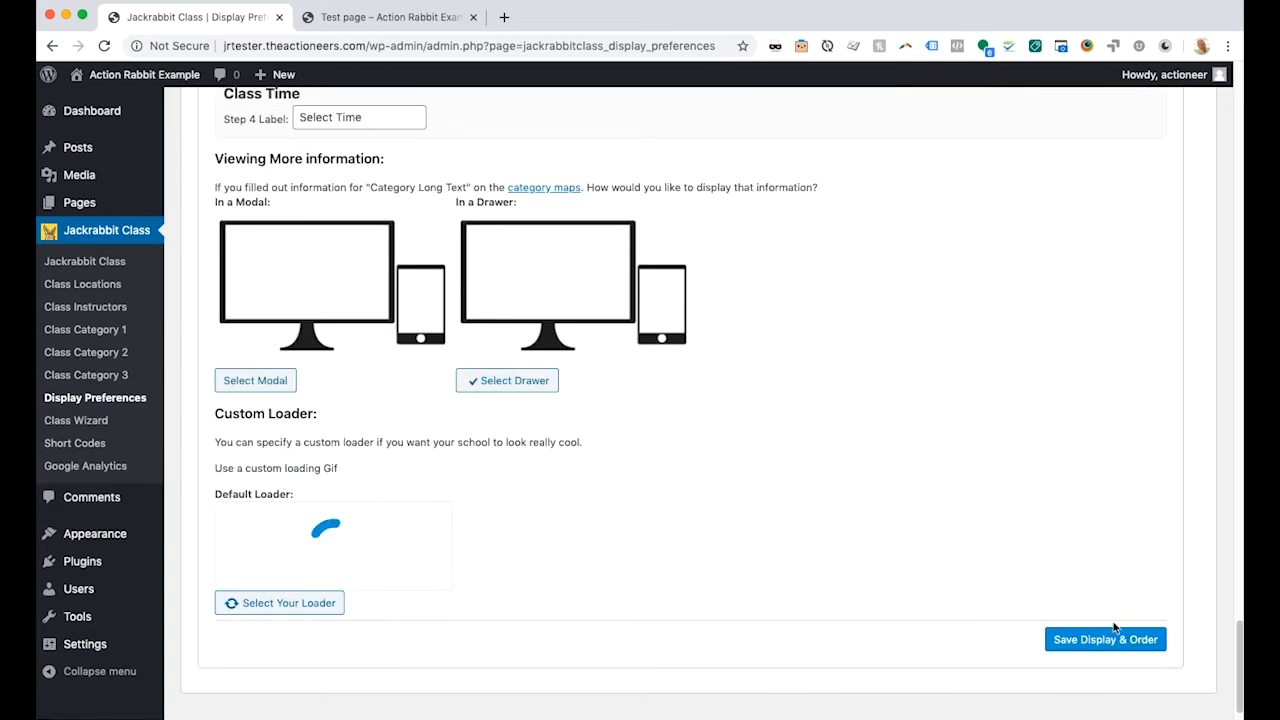
{"action": "left_click", "coordinate": [1121, 646]}
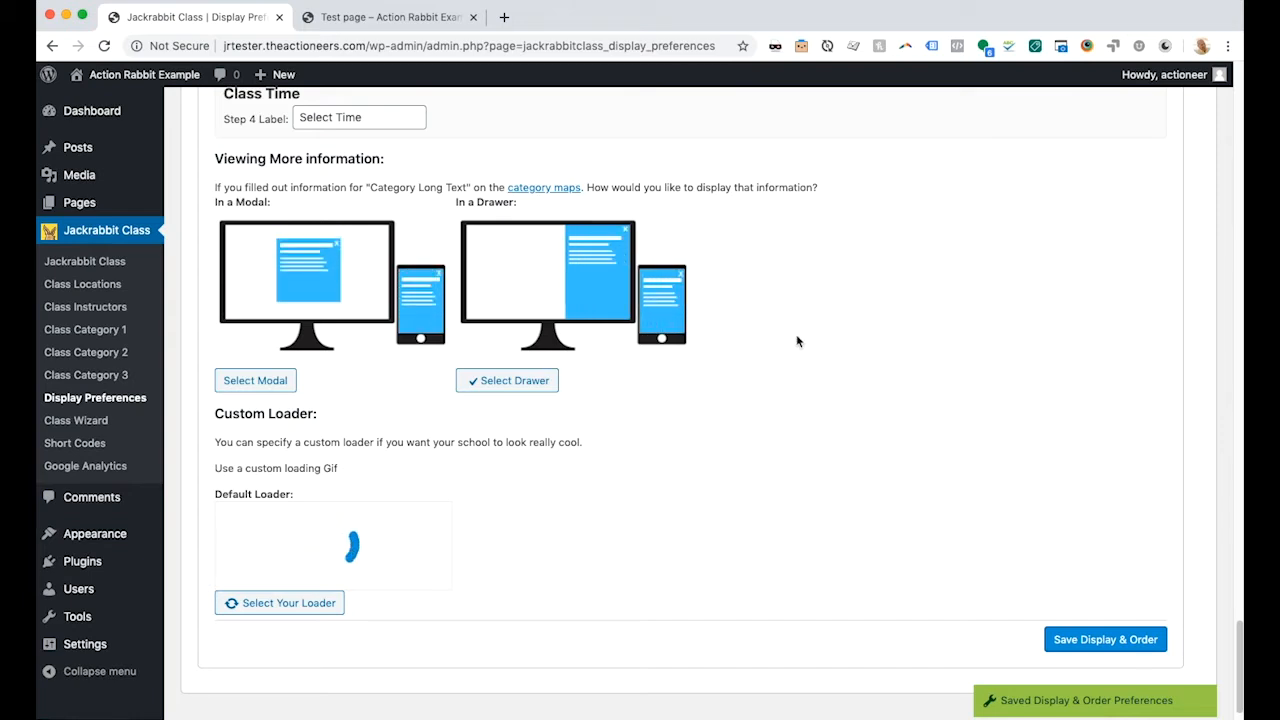
Reload the test page and choose Aliso Viejo Aquatic Center, the Swim Team class type and the Advanced Swim Team level.
{"action": "left_click", "coordinate": [388, 22]}
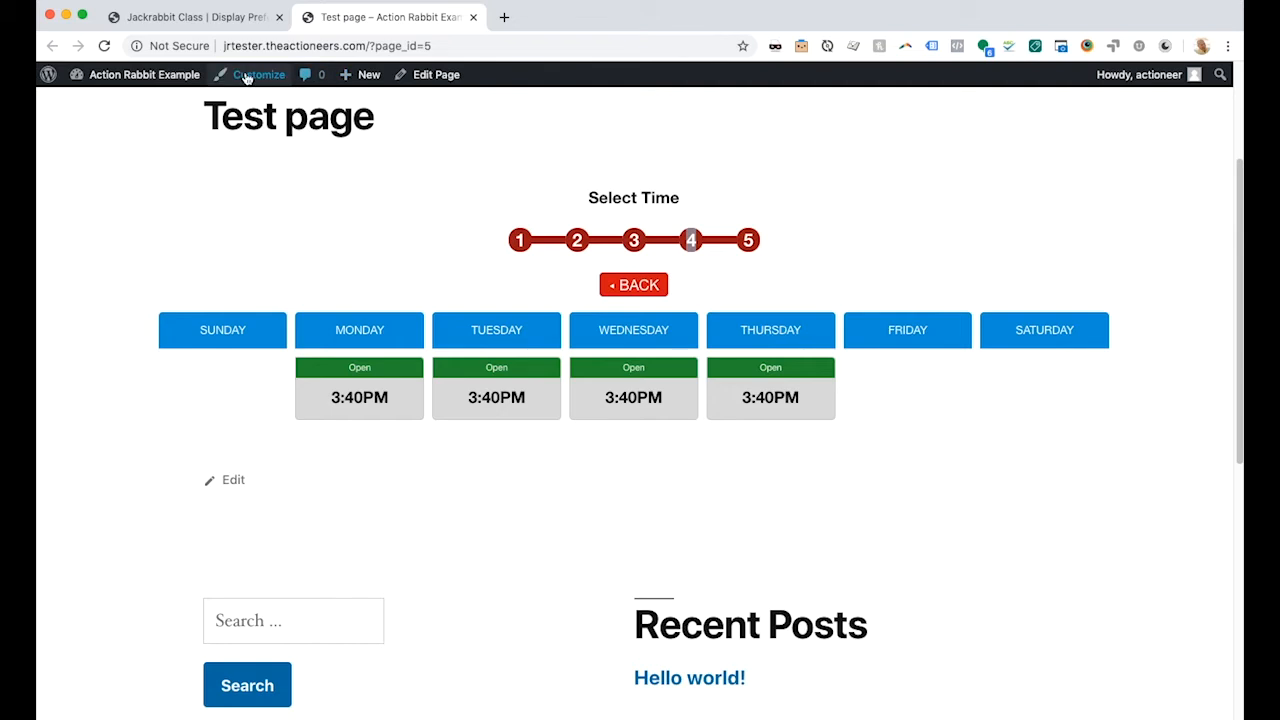
{"action": "left_click", "coordinate": [104, 45]}
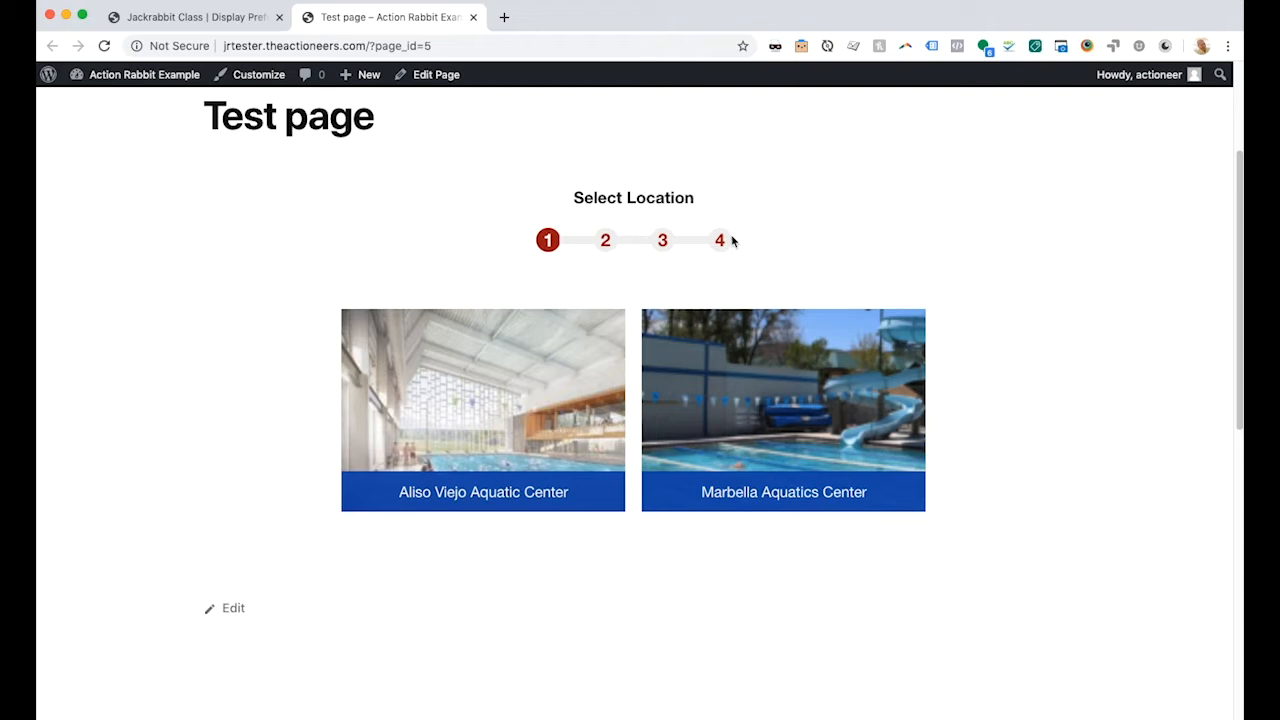
{"action": "mouse_move", "coordinate": [497, 400]}
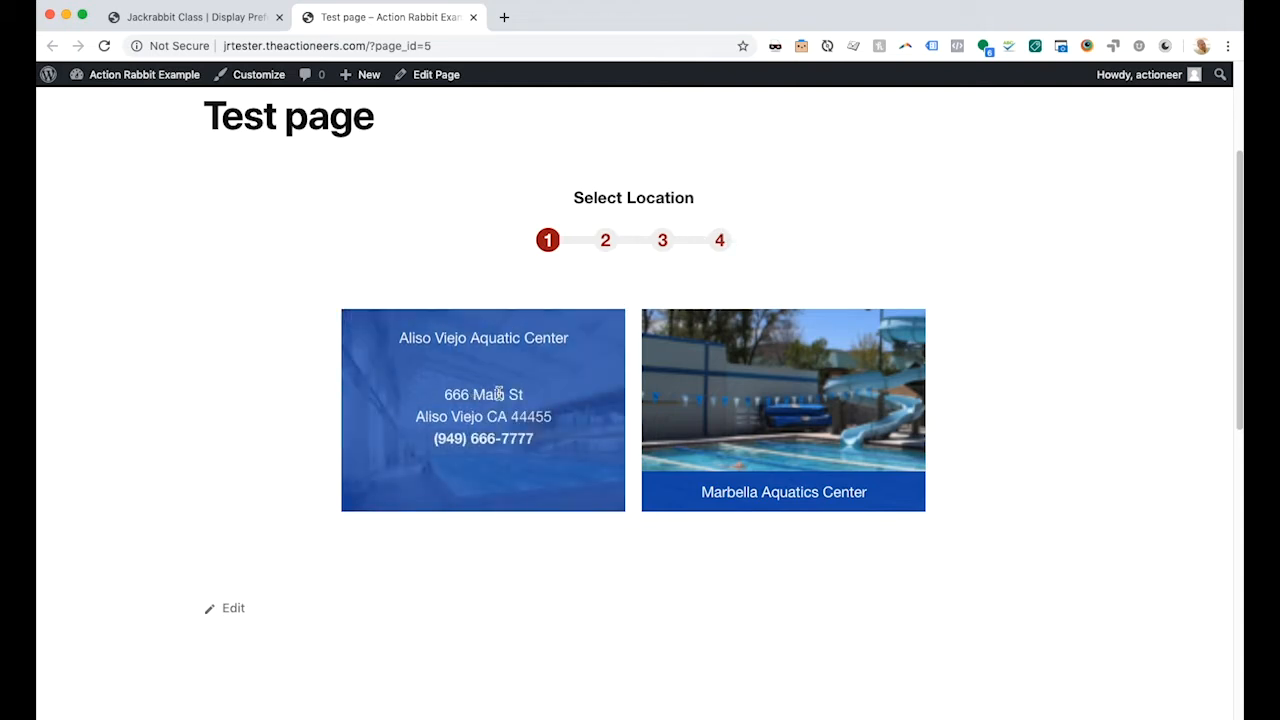
{"action": "left_click", "coordinate": [498, 395]}
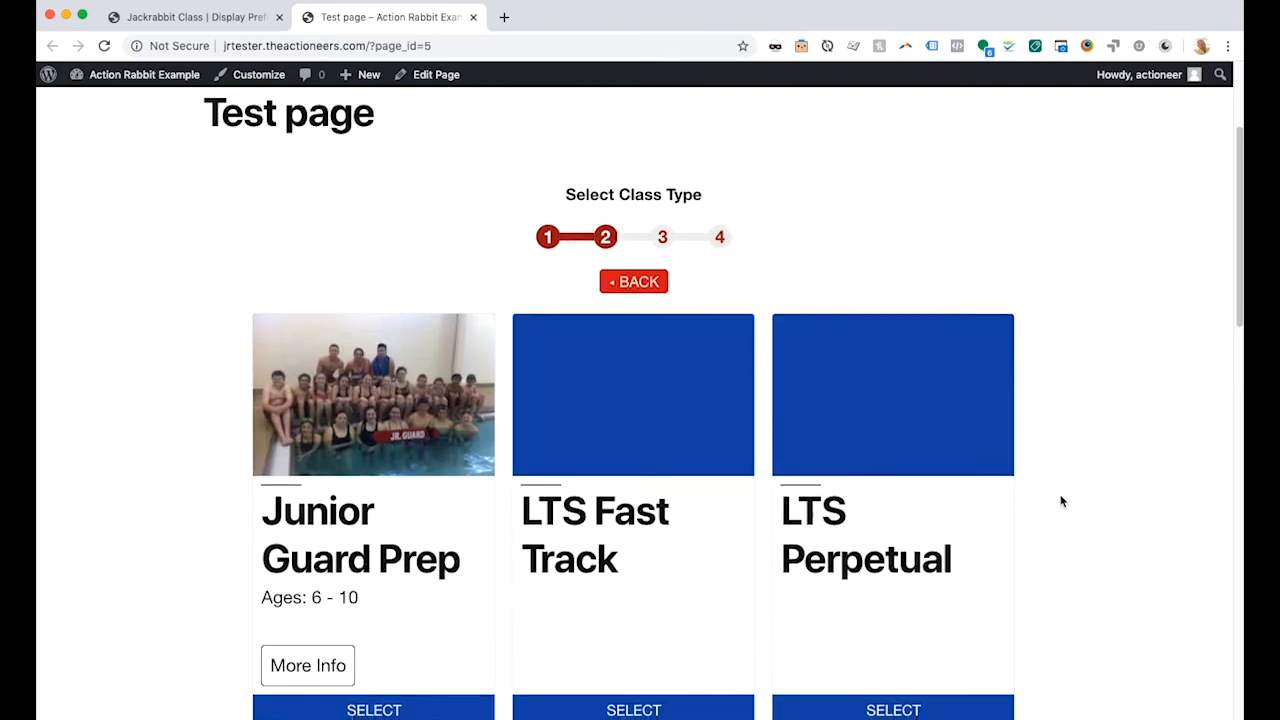
{"action": "scroll", "coordinate": [1050, 495], "scroll_direction": "down", "scroll_amount": 3}
{"action": "left_click", "coordinate": [886, 486]}
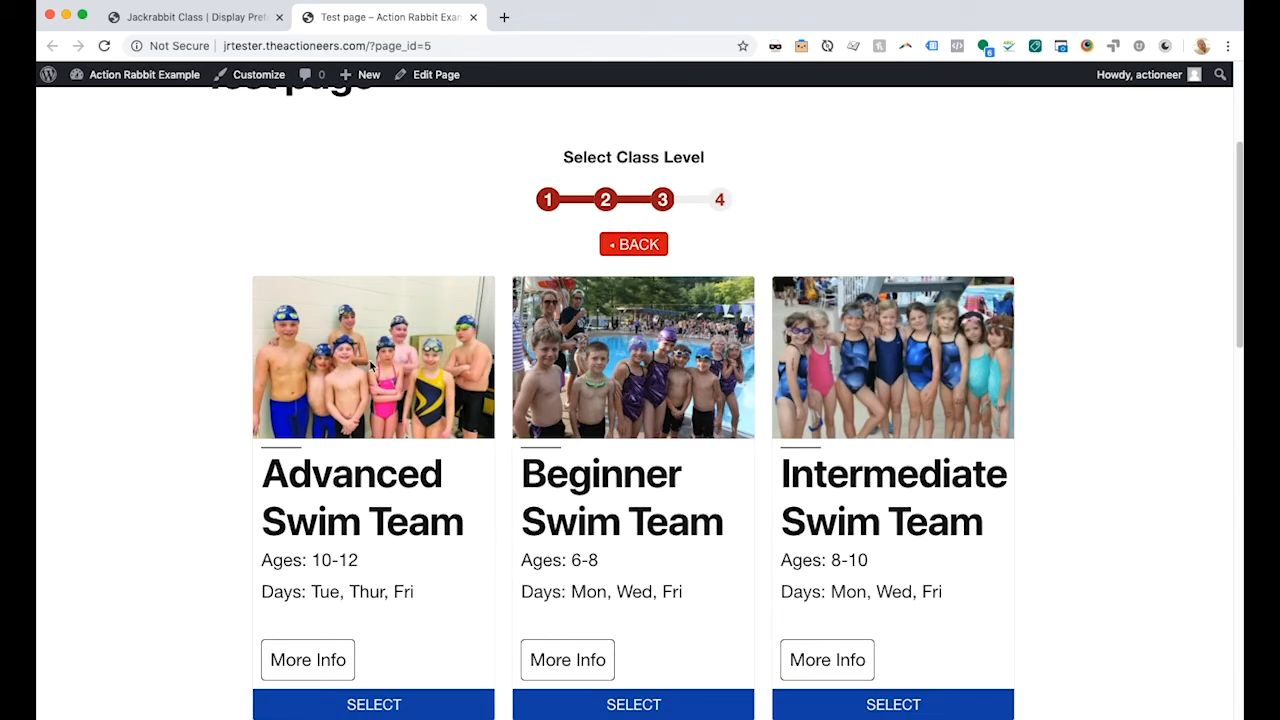
{"action": "left_click", "coordinate": [355, 372]}
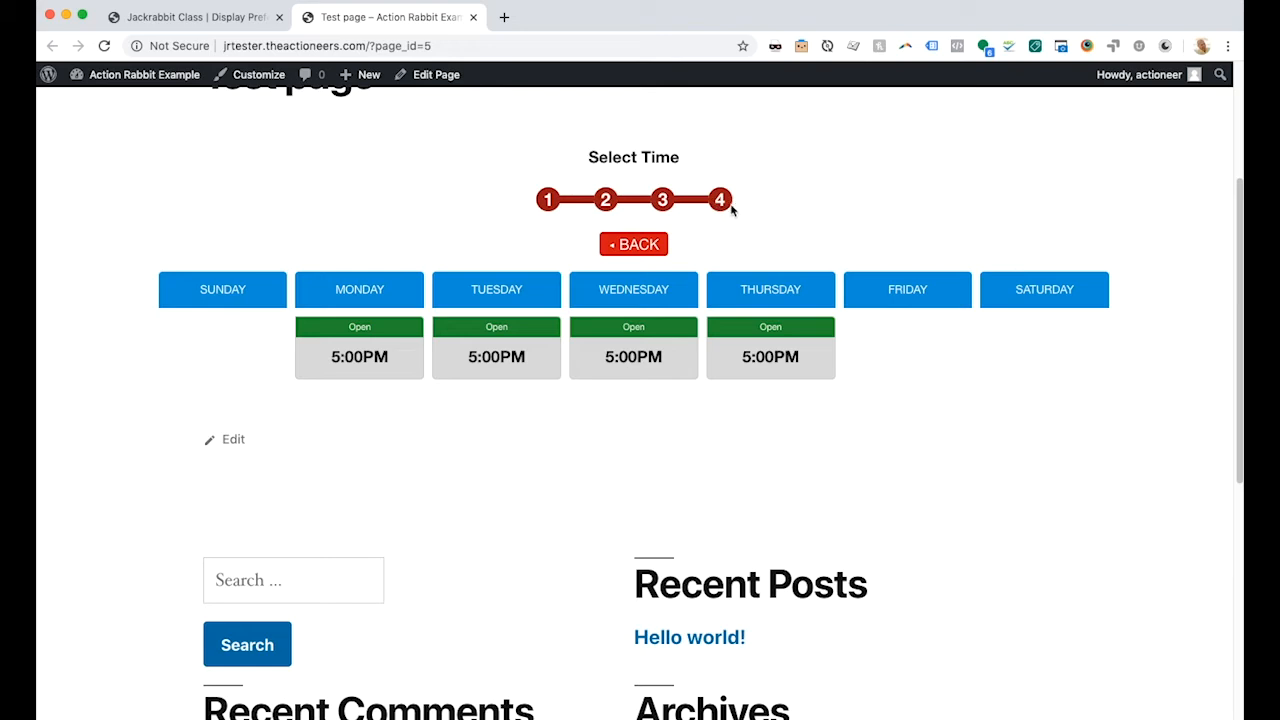
Go back to the class levels, check the Beginner and Intermediate Swim Team times in turn, and return to the levels.
{"action": "left_click", "coordinate": [636, 246]}
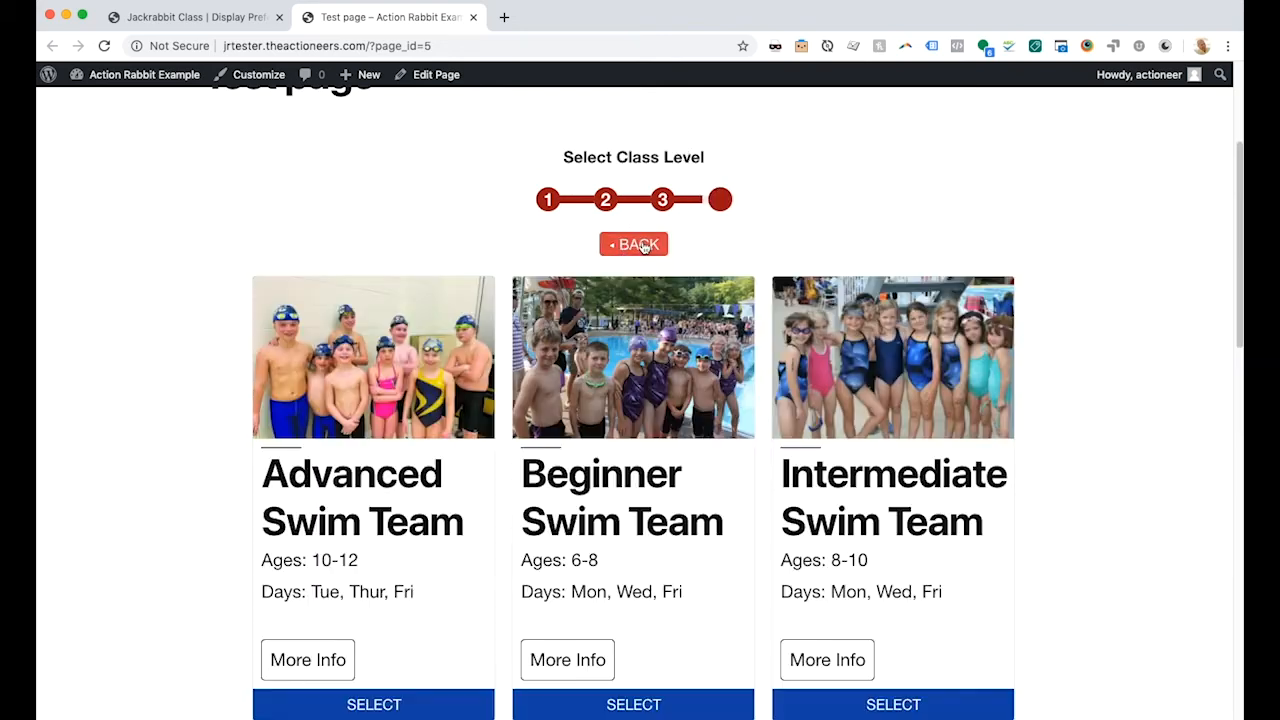
{"action": "left_click", "coordinate": [656, 326]}
{"action": "left_click", "coordinate": [636, 246]}
{"action": "left_click", "coordinate": [867, 374]}
{"action": "left_click", "coordinate": [646, 247]}
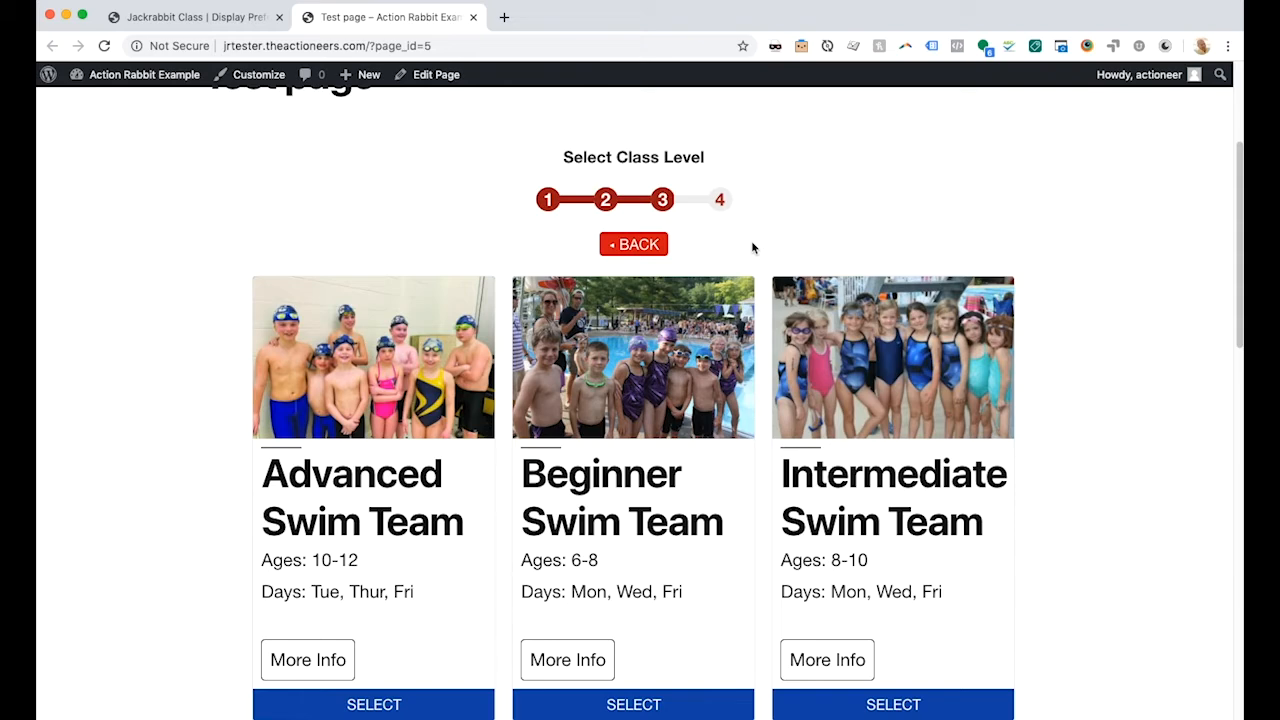
Go back to the class types, choose Swim Team again and view the Beginner Swim Team times.
{"action": "left_click", "coordinate": [651, 244]}
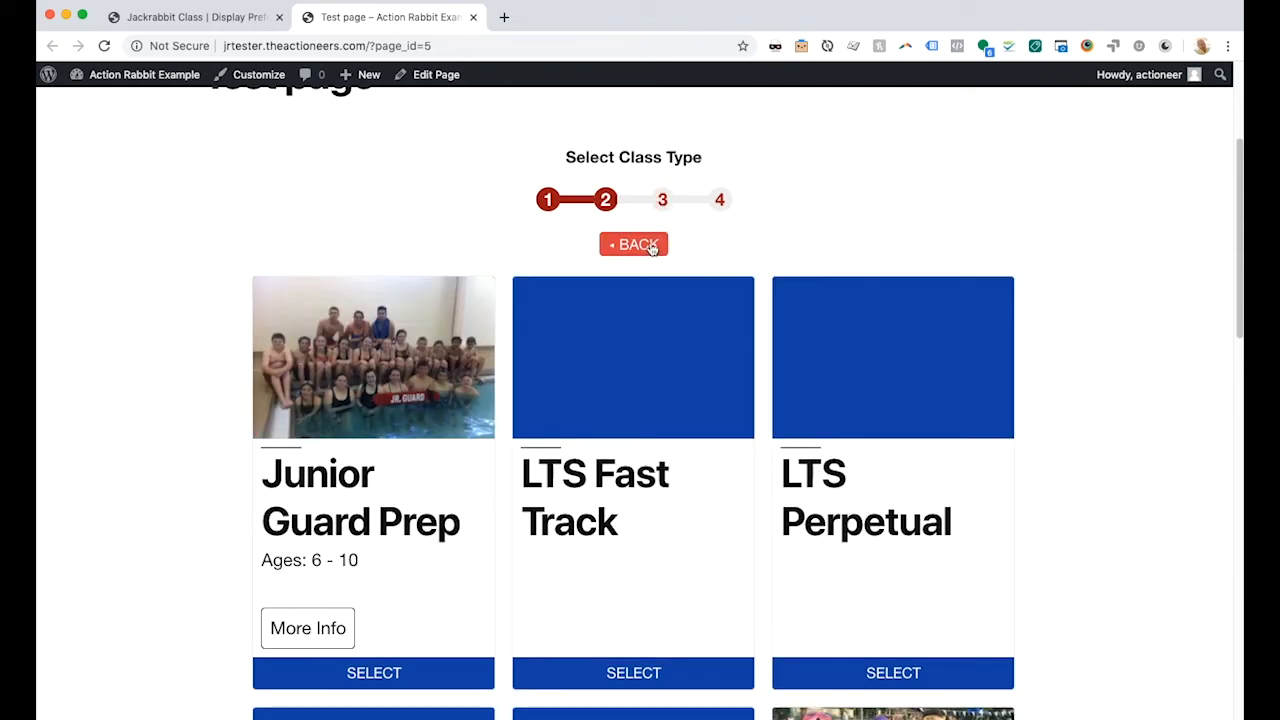
{"action": "scroll", "coordinate": [834, 423], "scroll_direction": "down", "scroll_amount": 3}
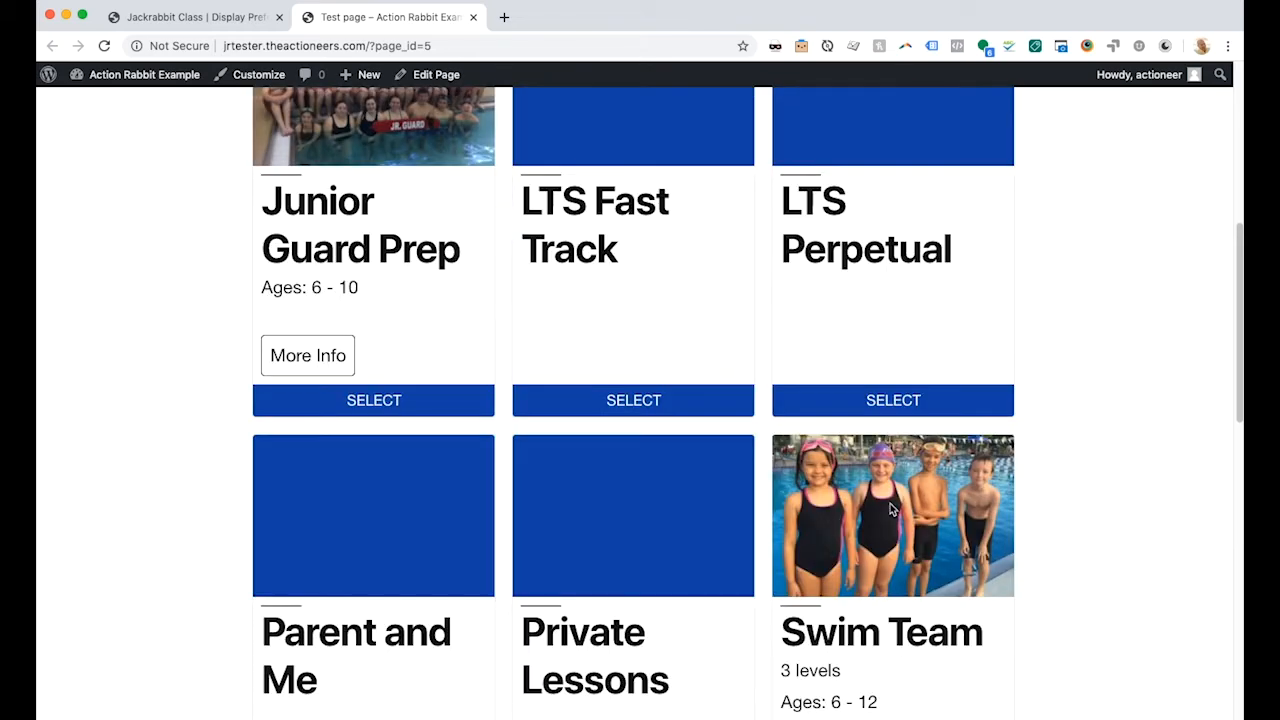
{"action": "left_click", "coordinate": [890, 505]}
{"action": "scroll", "coordinate": [792, 382], "scroll_direction": "up", "scroll_amount": 2}
{"action": "left_click", "coordinate": [626, 254]}
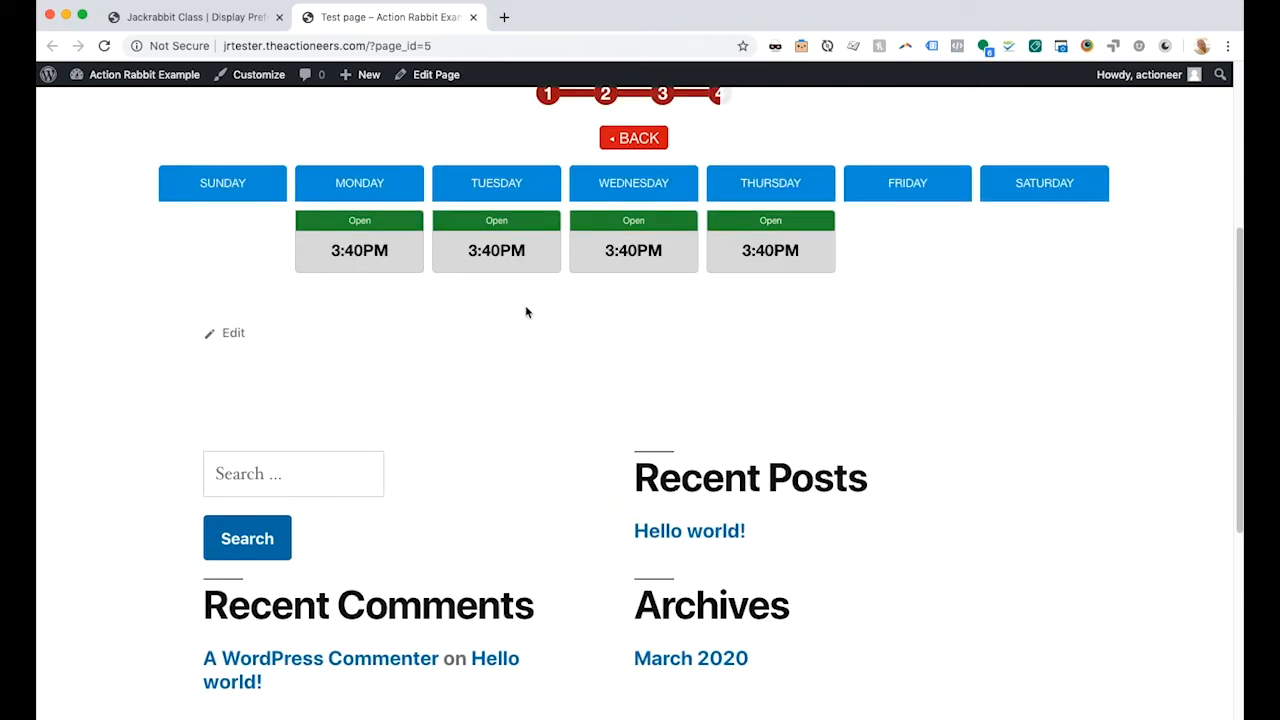
{"action": "scroll", "coordinate": [289, 222], "scroll_direction": "up", "scroll_amount": 2}
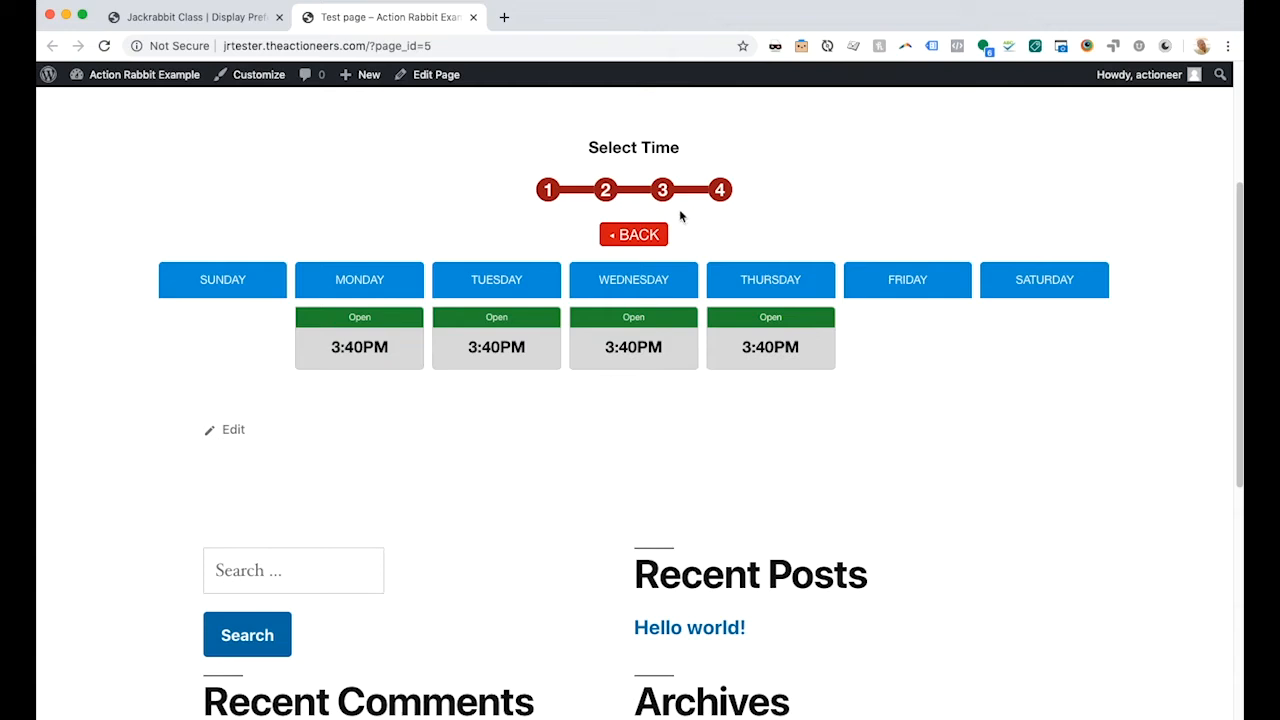
Go back to the class types, view the Junior Guard Prep times in the calendar and return to the location selection.
{"action": "left_click", "coordinate": [648, 237]}
{"action": "left_click", "coordinate": [655, 235]}
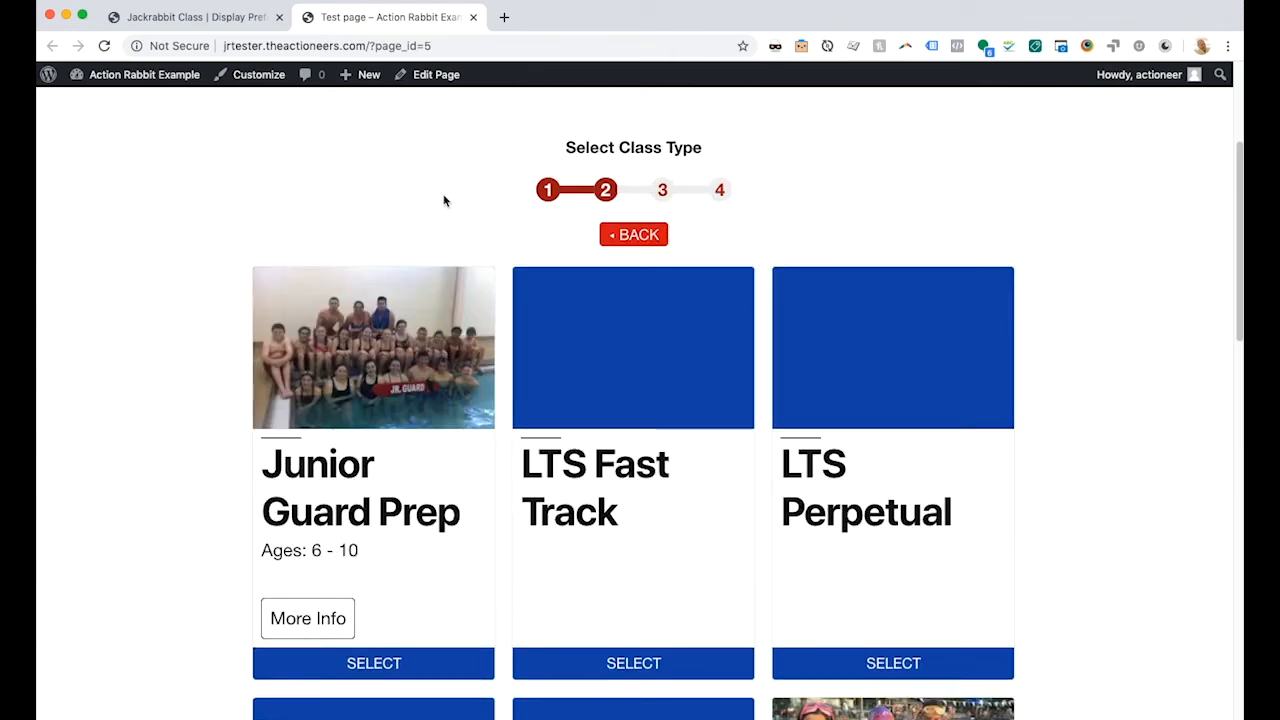
{"action": "left_click", "coordinate": [311, 356]}
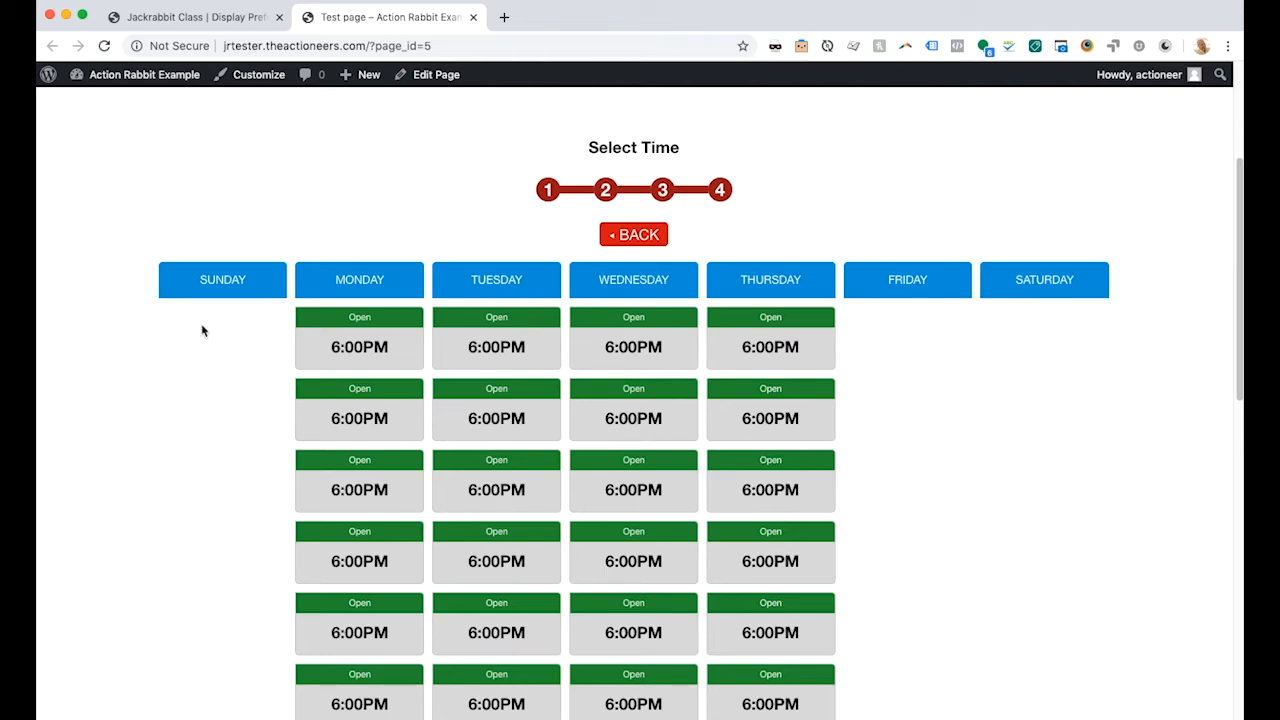
{"action": "left_click", "coordinate": [339, 333]}
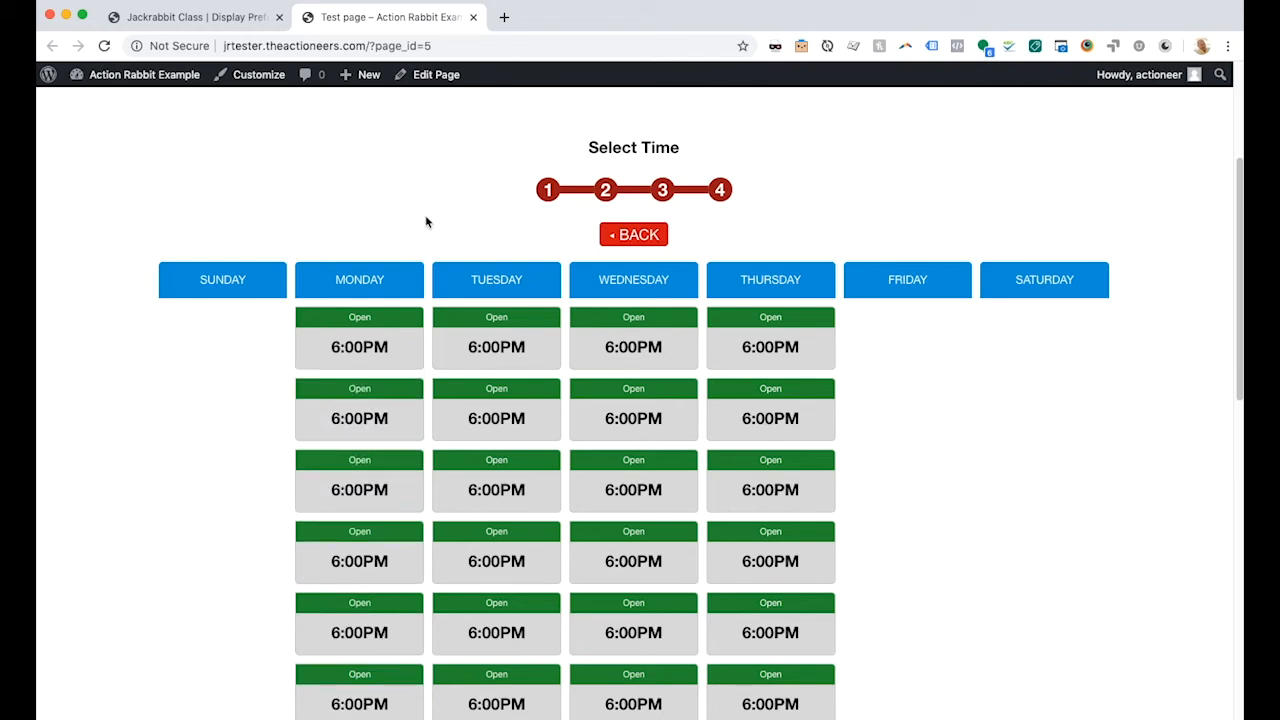
{"action": "left_click", "coordinate": [638, 238]}
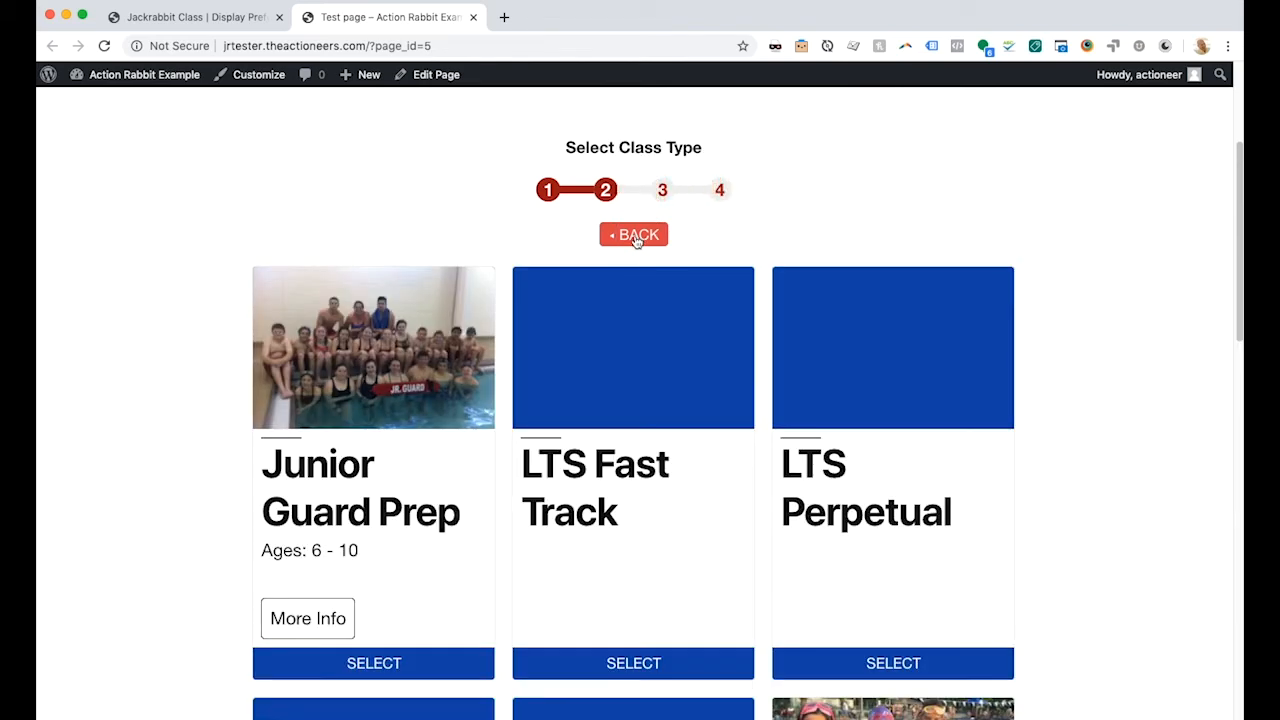
{"action": "left_click", "coordinate": [634, 236]}
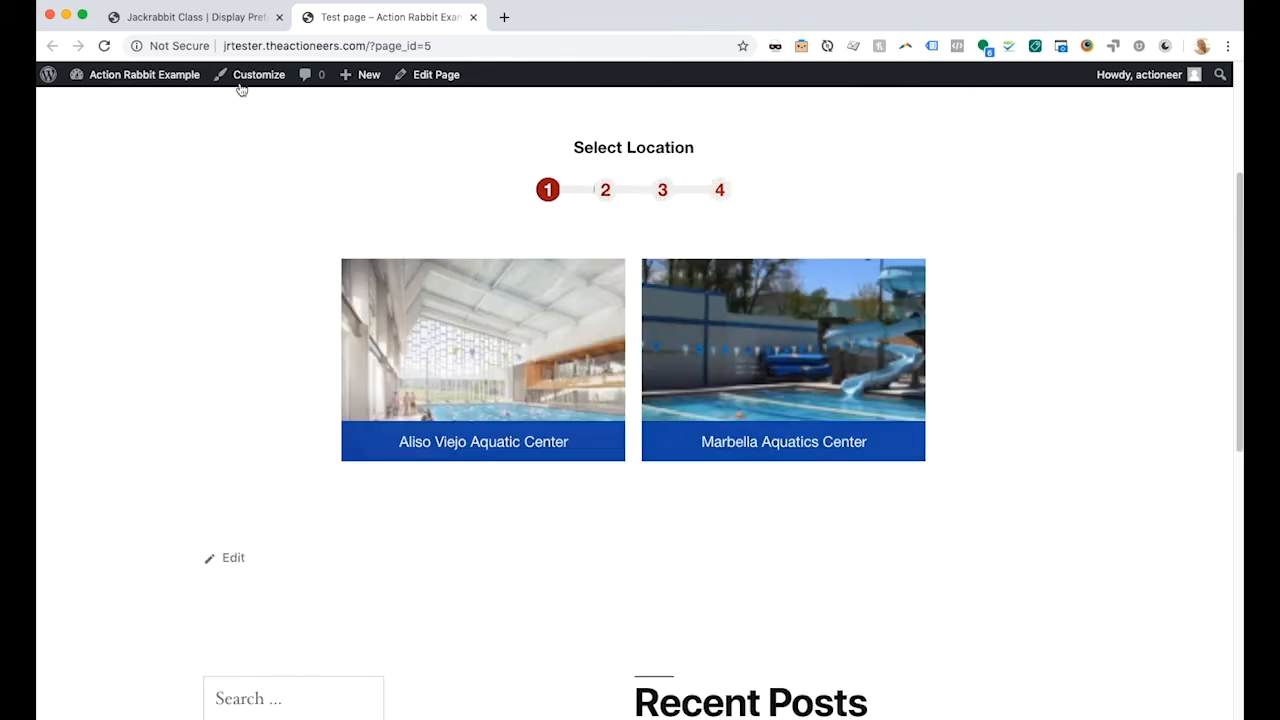
In the admin's Display Preferences, add a table view rule for classes where Category 1 equals Jr Guard Prep.
{"action": "left_click", "coordinate": [186, 20]}
{"action": "scroll", "coordinate": [686, 343], "scroll_direction": "up", "scroll_amount": 10}
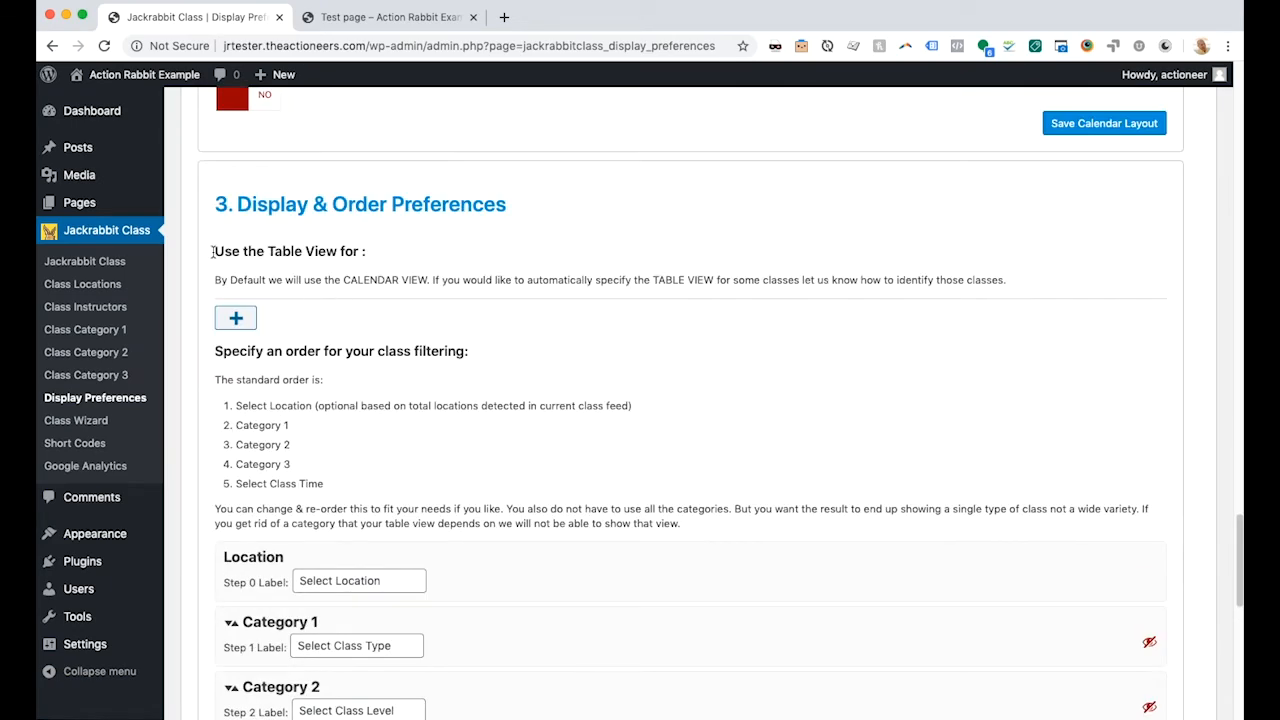
{"action": "left_click_drag", "start_coordinate": [214, 251], "coordinate": [371, 252]}
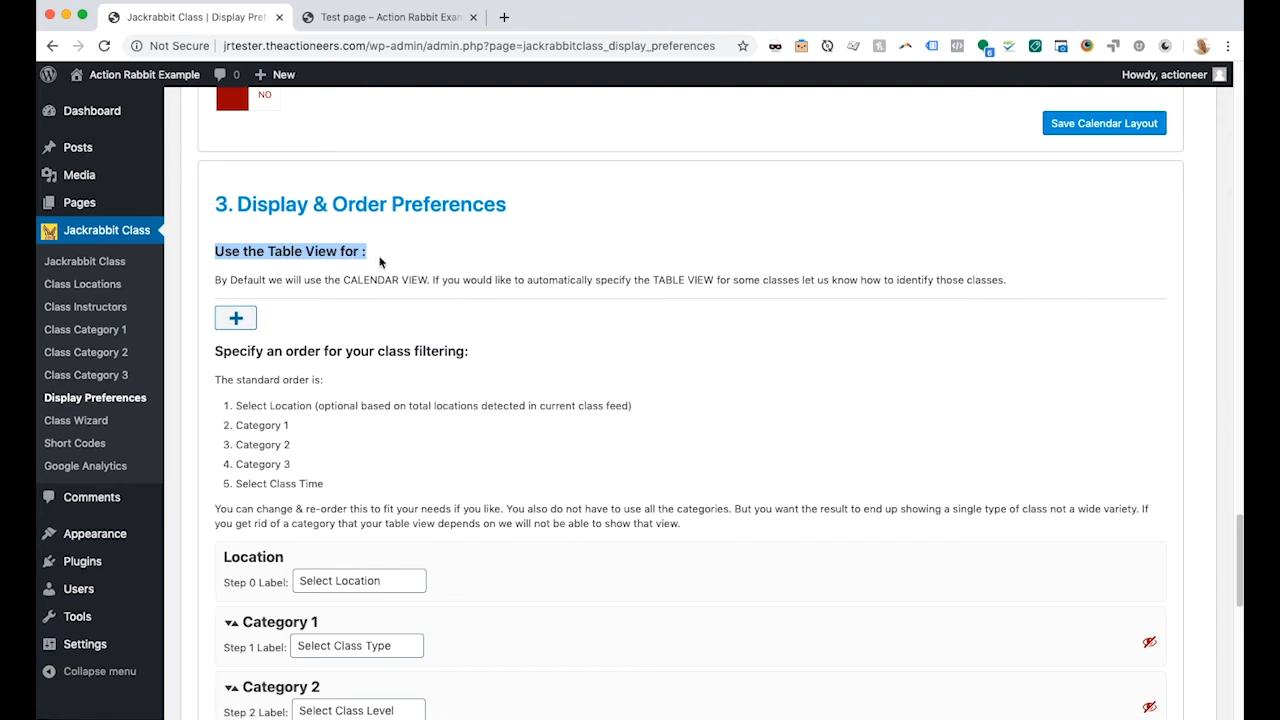
{"action": "left_click", "coordinate": [238, 320]}
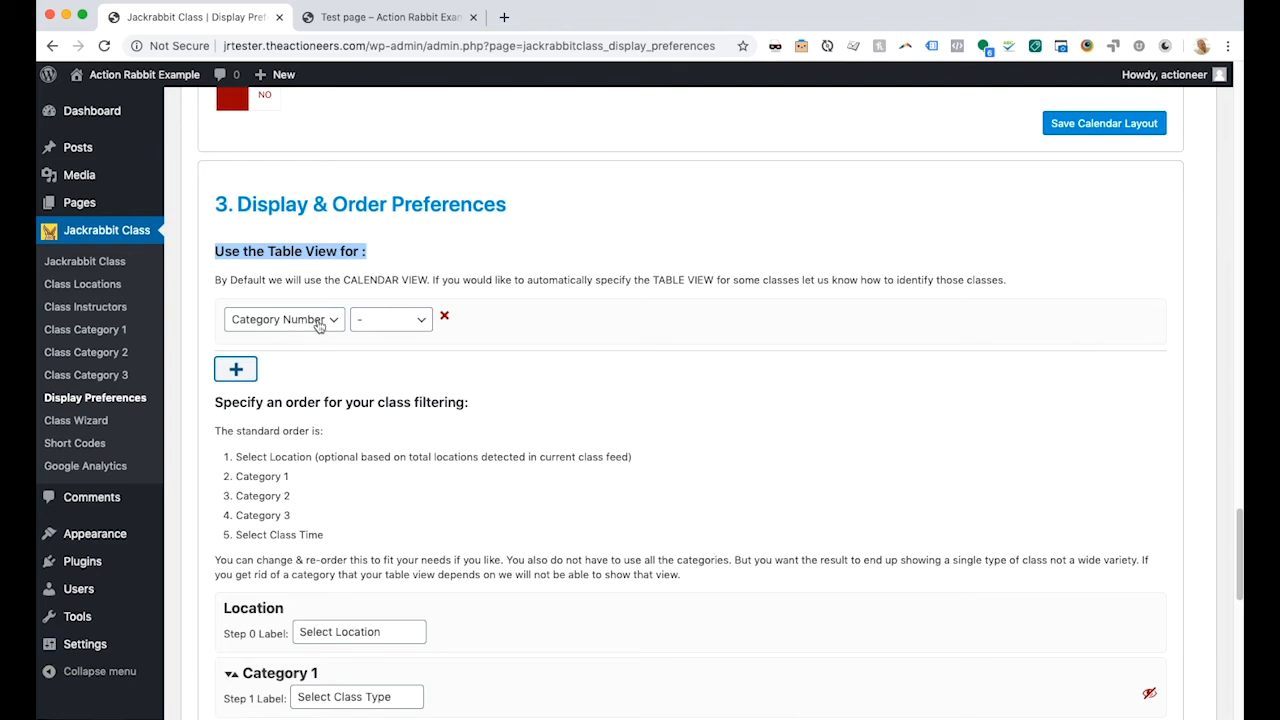
{"action": "left_click", "coordinate": [320, 320]}
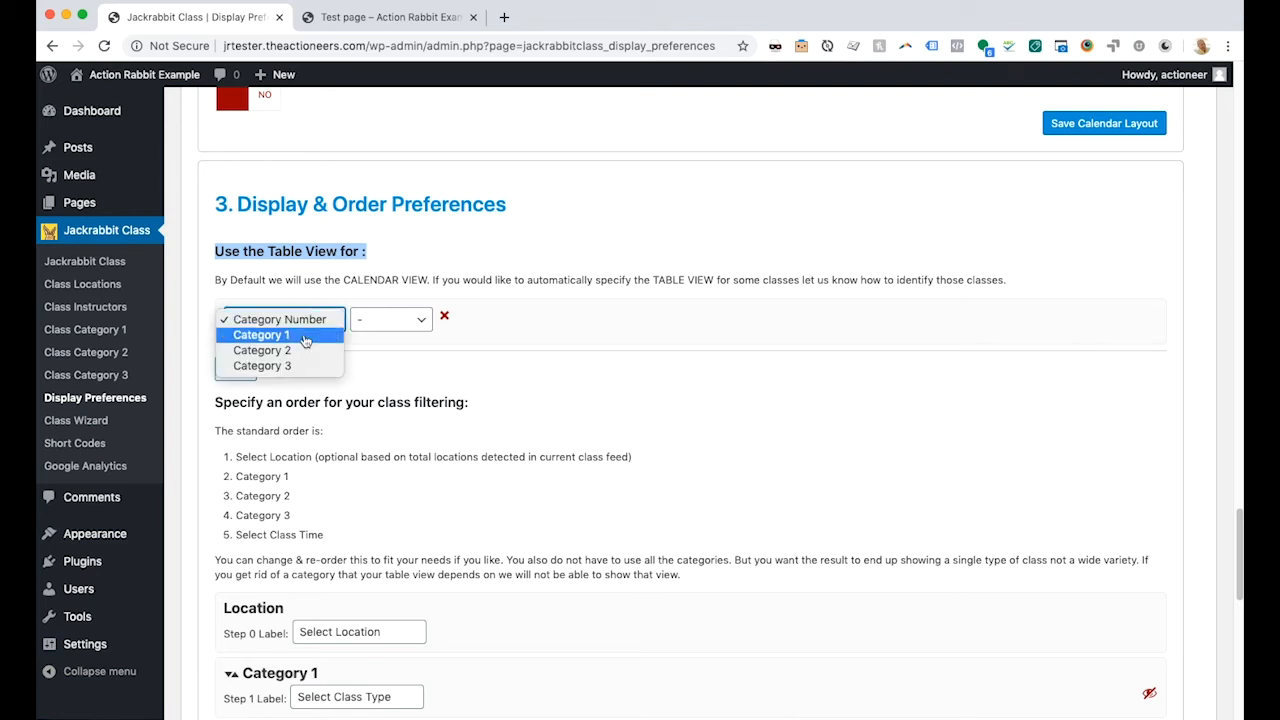
{"action": "left_click", "coordinate": [305, 340]}
{"action": "left_click", "coordinate": [384, 327]}
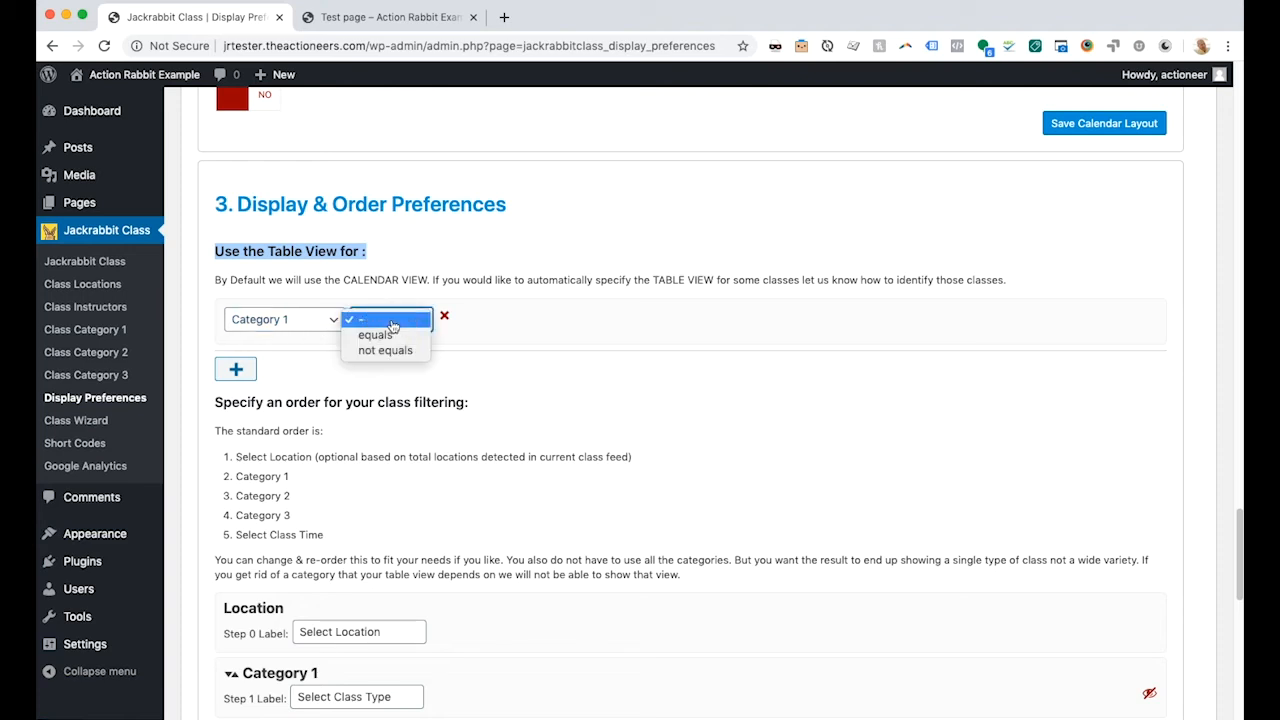
{"action": "left_click", "coordinate": [389, 336]}
{"action": "left_click", "coordinate": [491, 322]}
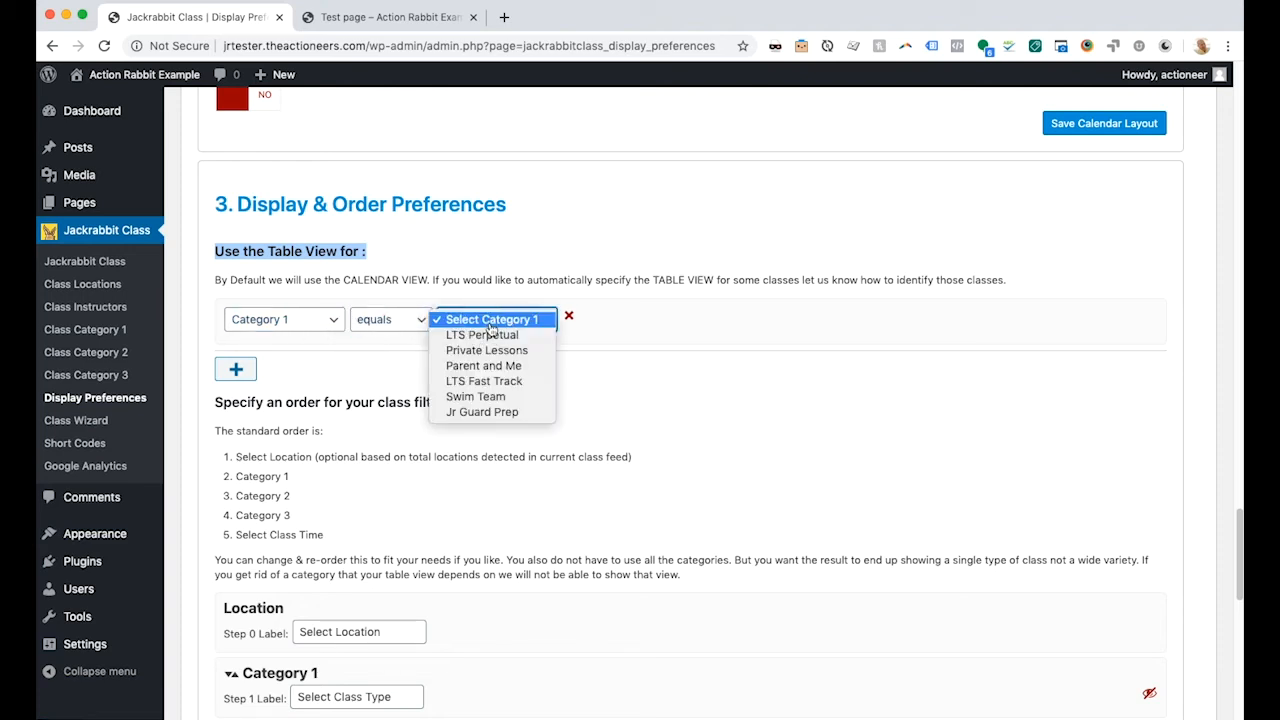
{"action": "left_click", "coordinate": [484, 413]}
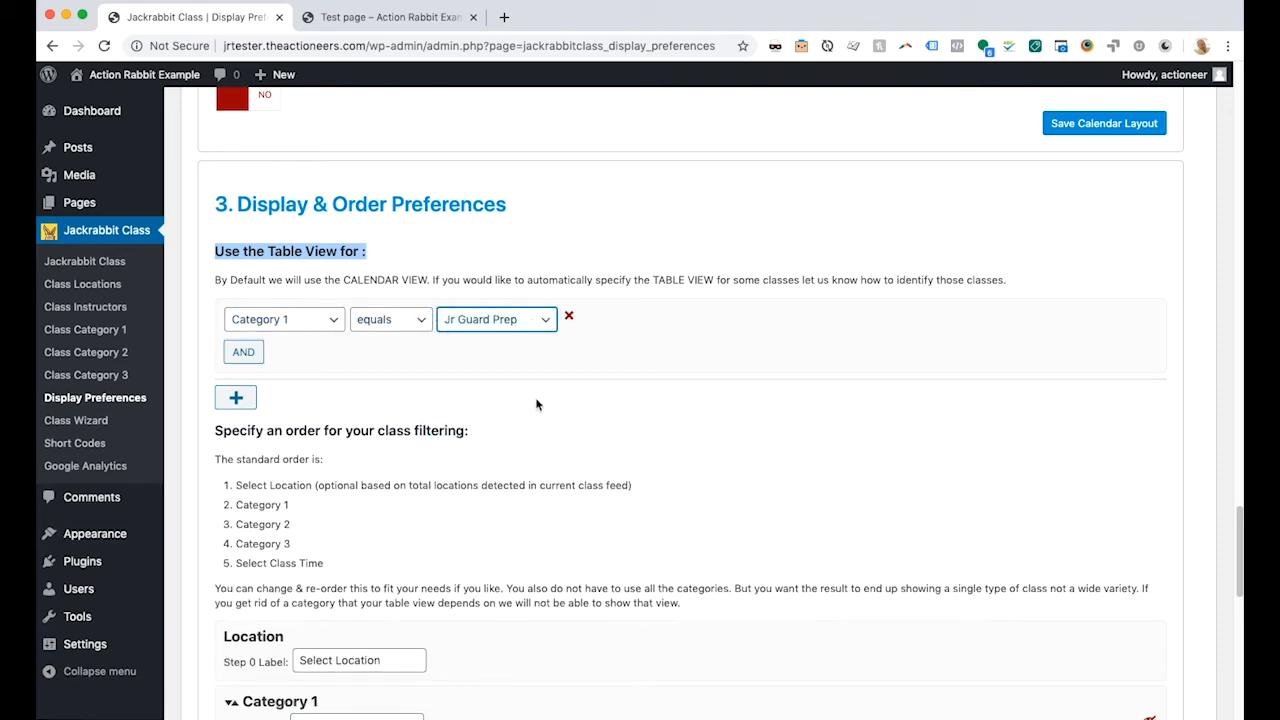
Try adding a Category 2 equals condition to the table view rule, browse its values and remove the condition.
{"action": "left_click", "coordinate": [252, 358]}
{"action": "left_click", "coordinate": [300, 358]}
{"action": "left_click", "coordinate": [286, 381]}
{"action": "left_click", "coordinate": [390, 347]}
{"action": "left_click", "coordinate": [378, 361]}
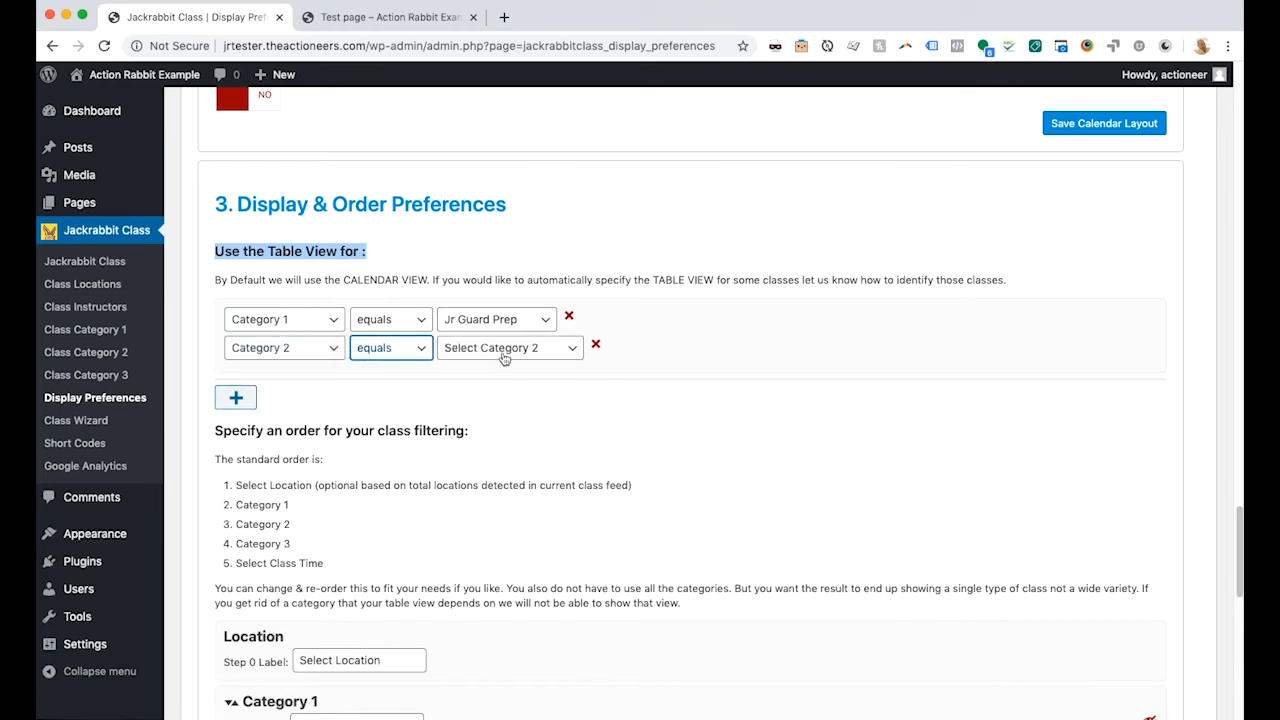
{"action": "left_click", "coordinate": [505, 358]}
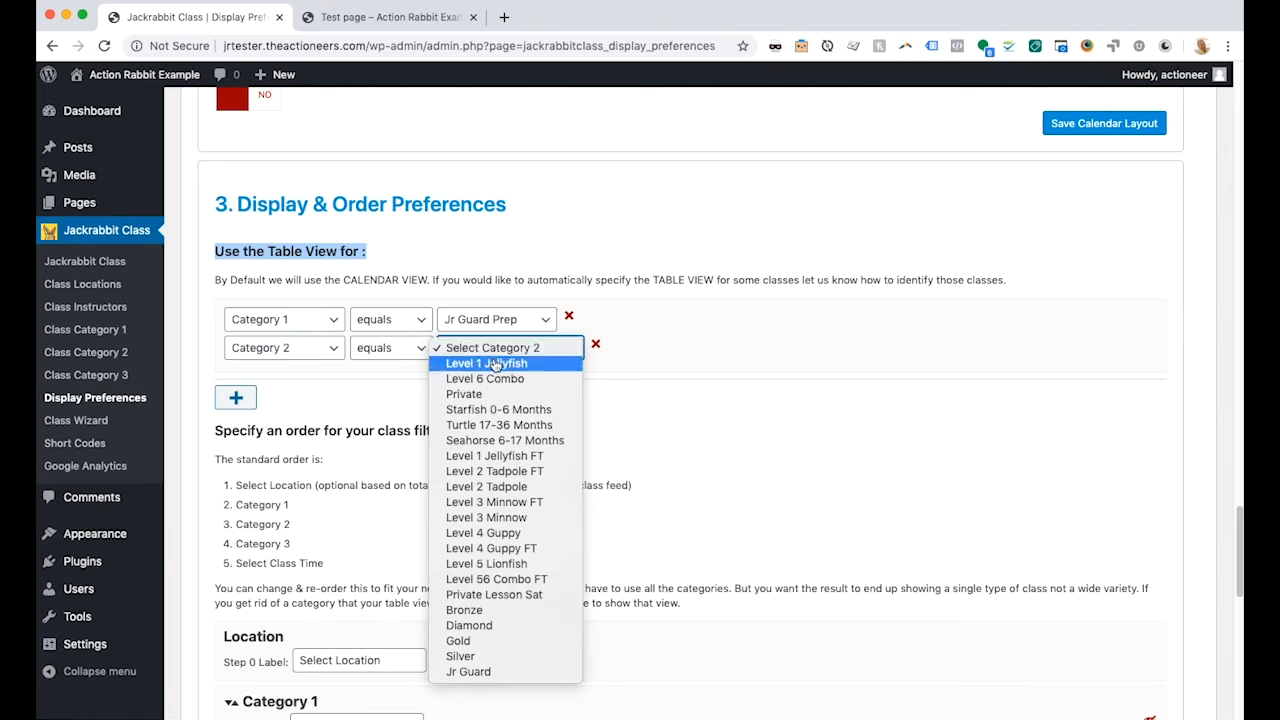
{"action": "left_click", "coordinate": [624, 350]}
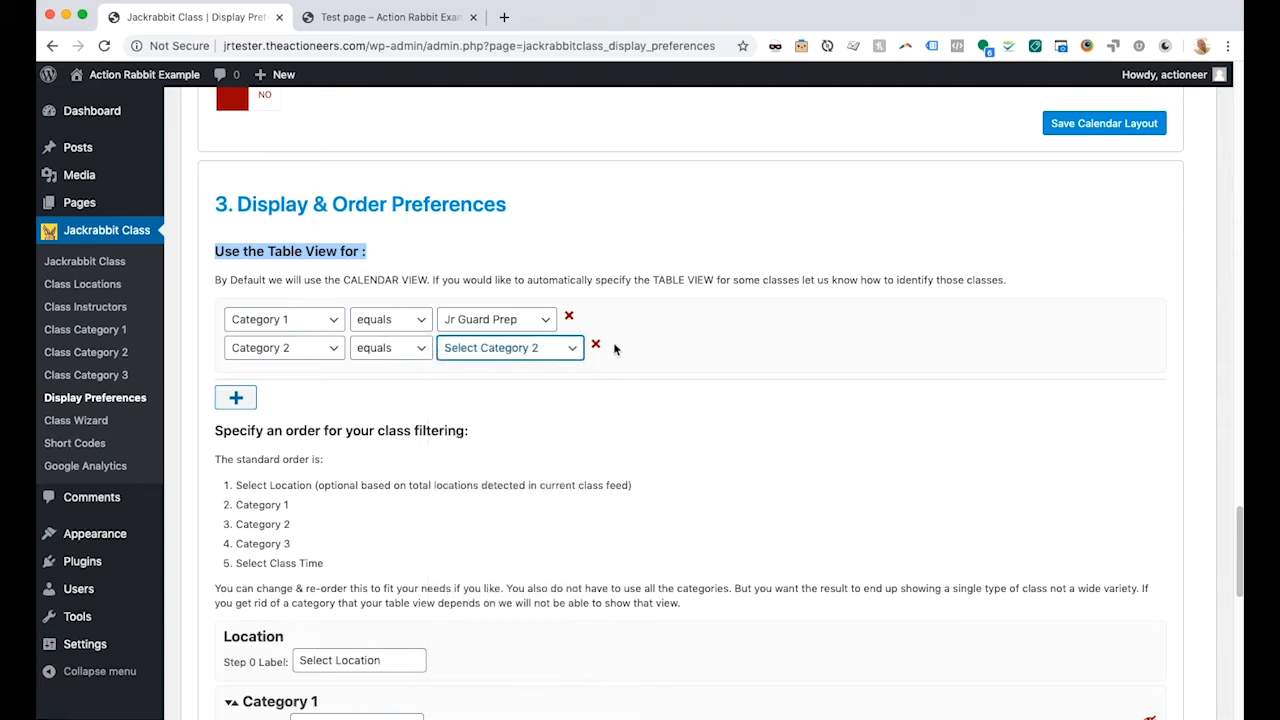
{"action": "left_click", "coordinate": [596, 346]}
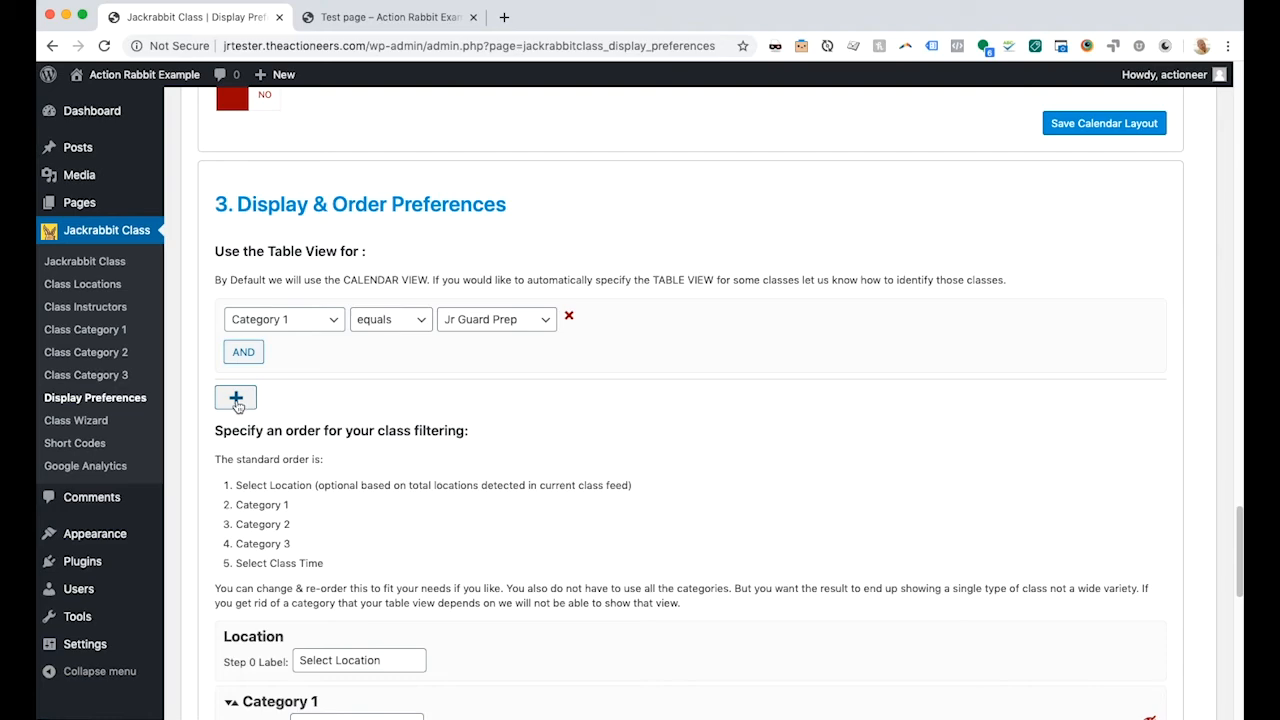
Save the display and order preferences and view the Junior Guard Prep times for Aliso Viejo Aquatic Center on the reloaded test page.
{"action": "scroll", "coordinate": [1165, 568], "scroll_direction": "down", "scroll_amount": 10}
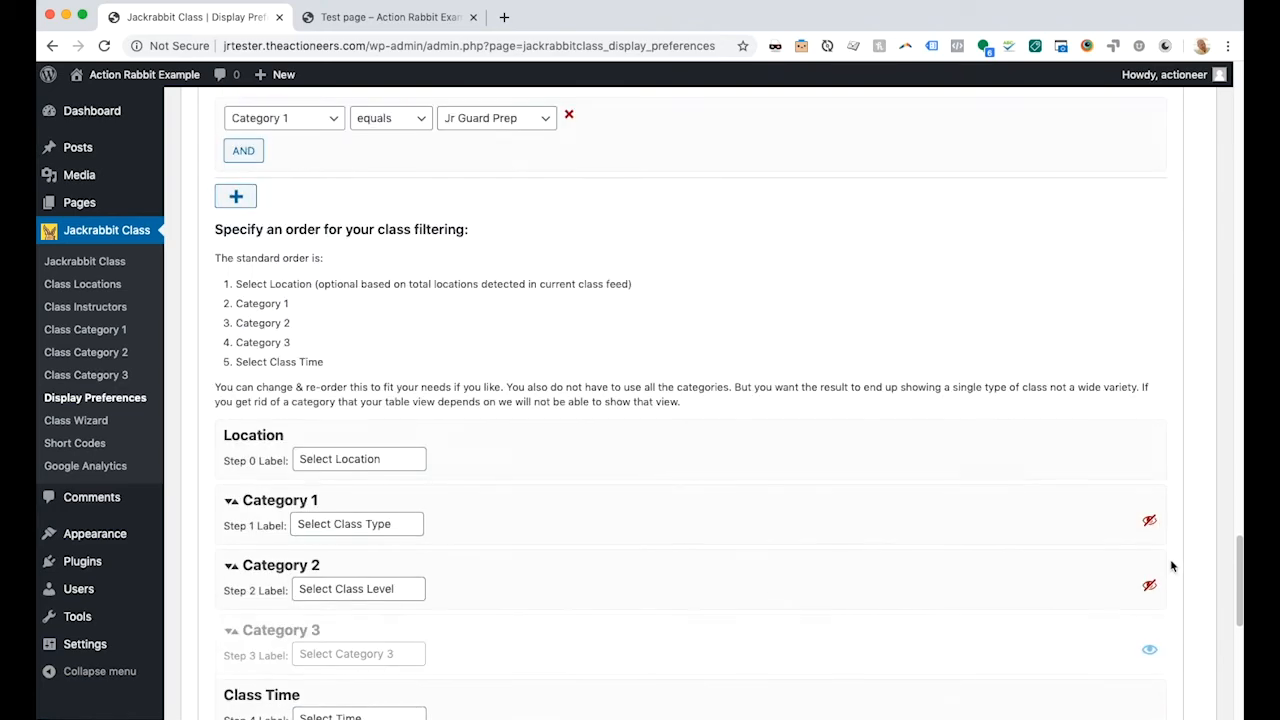
{"action": "left_click", "coordinate": [1068, 650]}
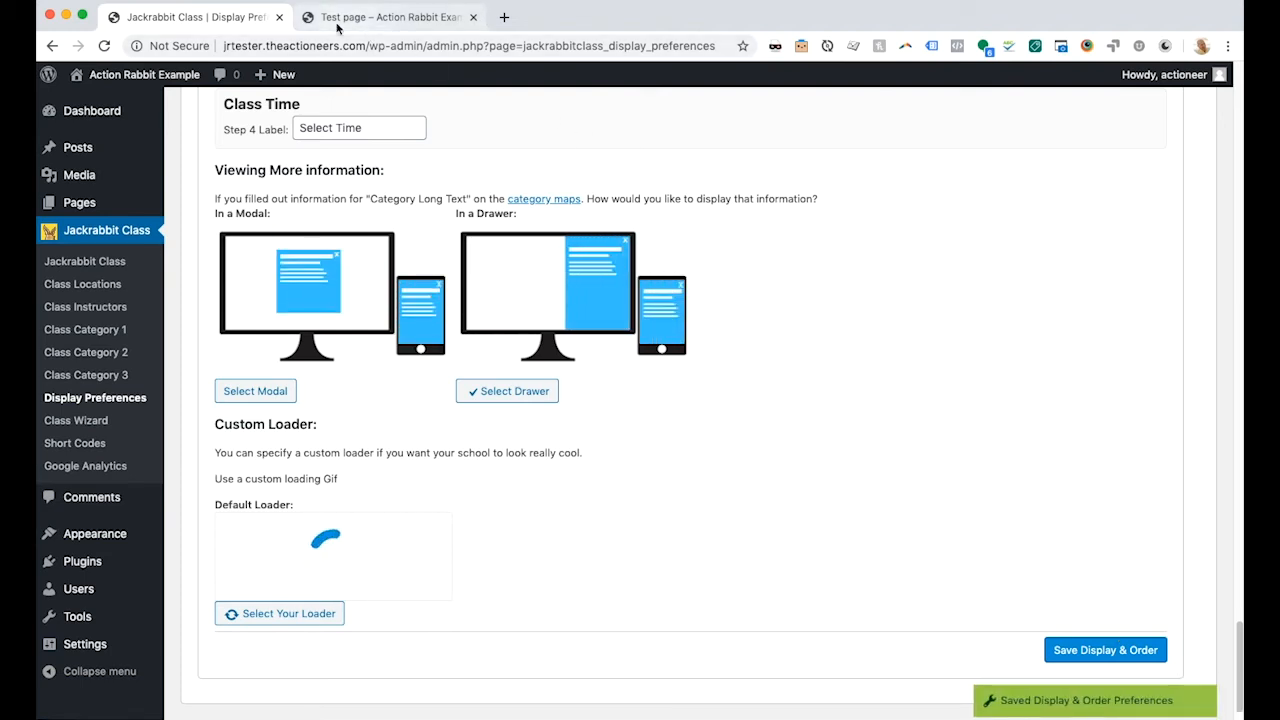
{"action": "left_click", "coordinate": [372, 20]}
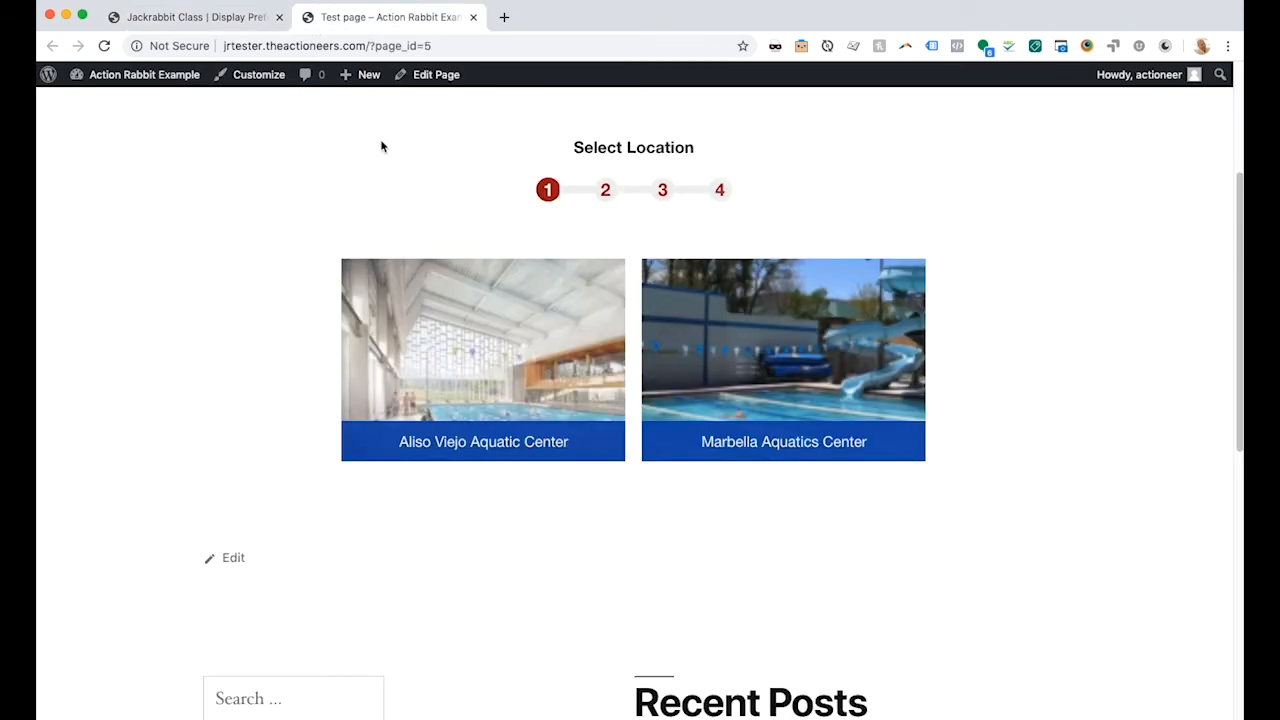
{"action": "left_click", "coordinate": [104, 45]}
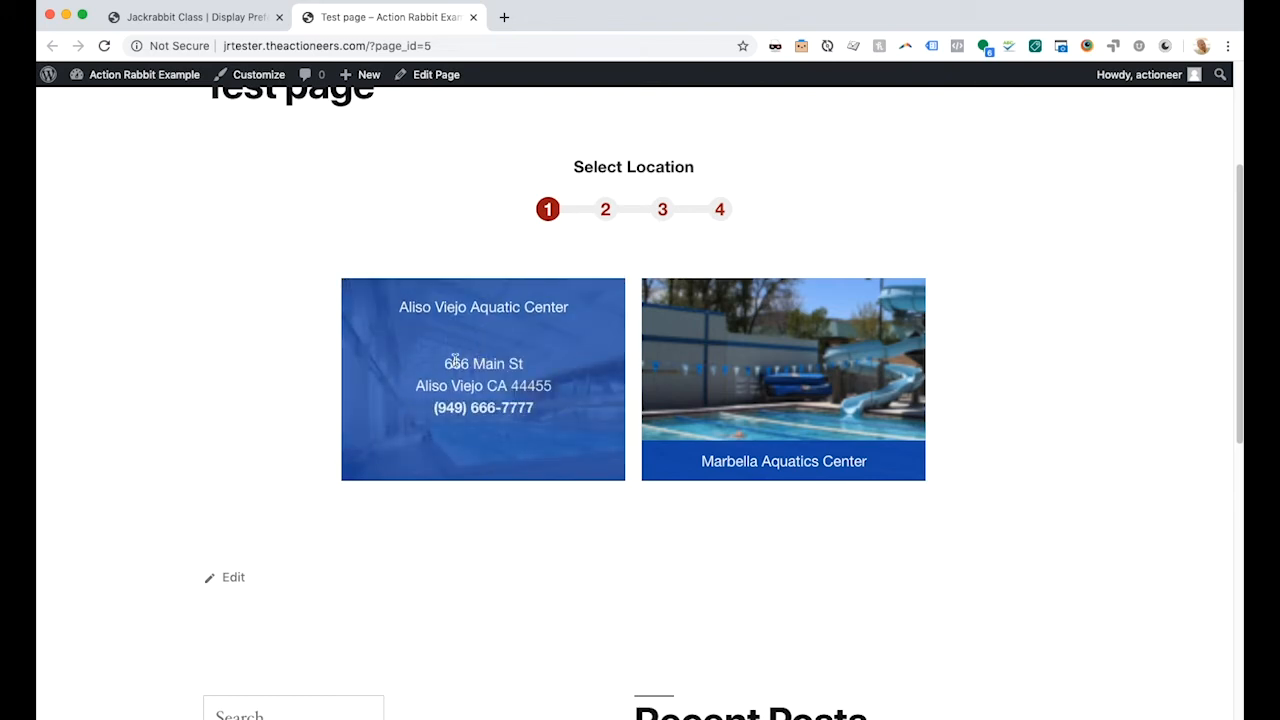
{"action": "left_click", "coordinate": [478, 362]}
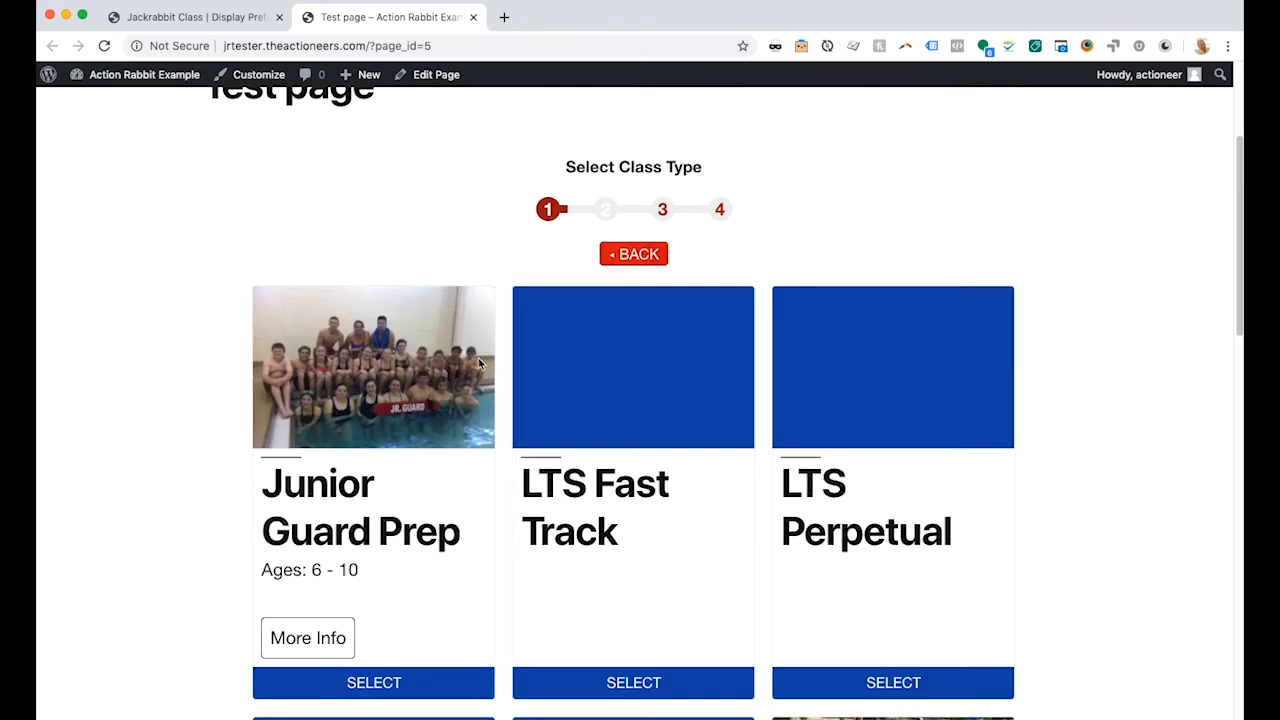
{"action": "left_click", "coordinate": [331, 403]}
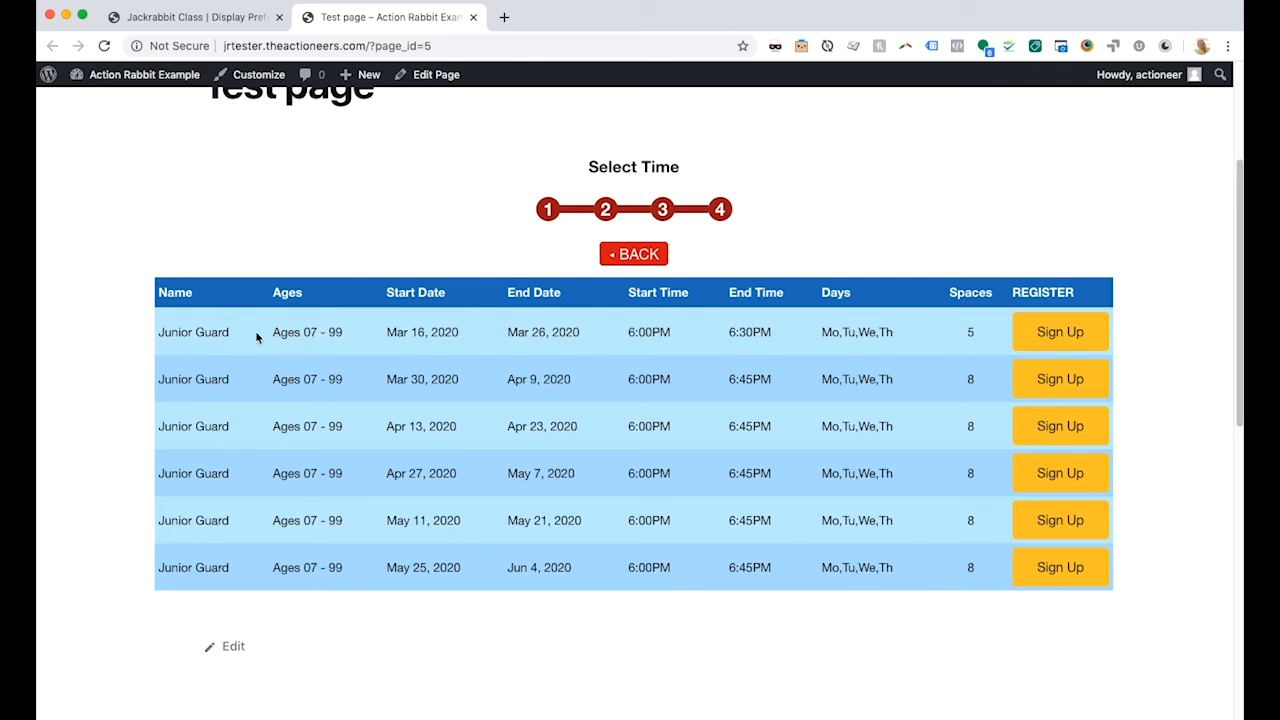
In the Display Preferences, add the five Level 1 1:00pm classes, August 3rd-13th through June 8th-18th, as examples for the short term table.
{"action": "left_click", "coordinate": [196, 18]}
{"action": "scroll", "coordinate": [648, 340], "scroll_direction": "up", "scroll_amount": 10}
{"action": "scroll", "coordinate": [643, 346], "scroll_direction": "up", "scroll_amount": 15}
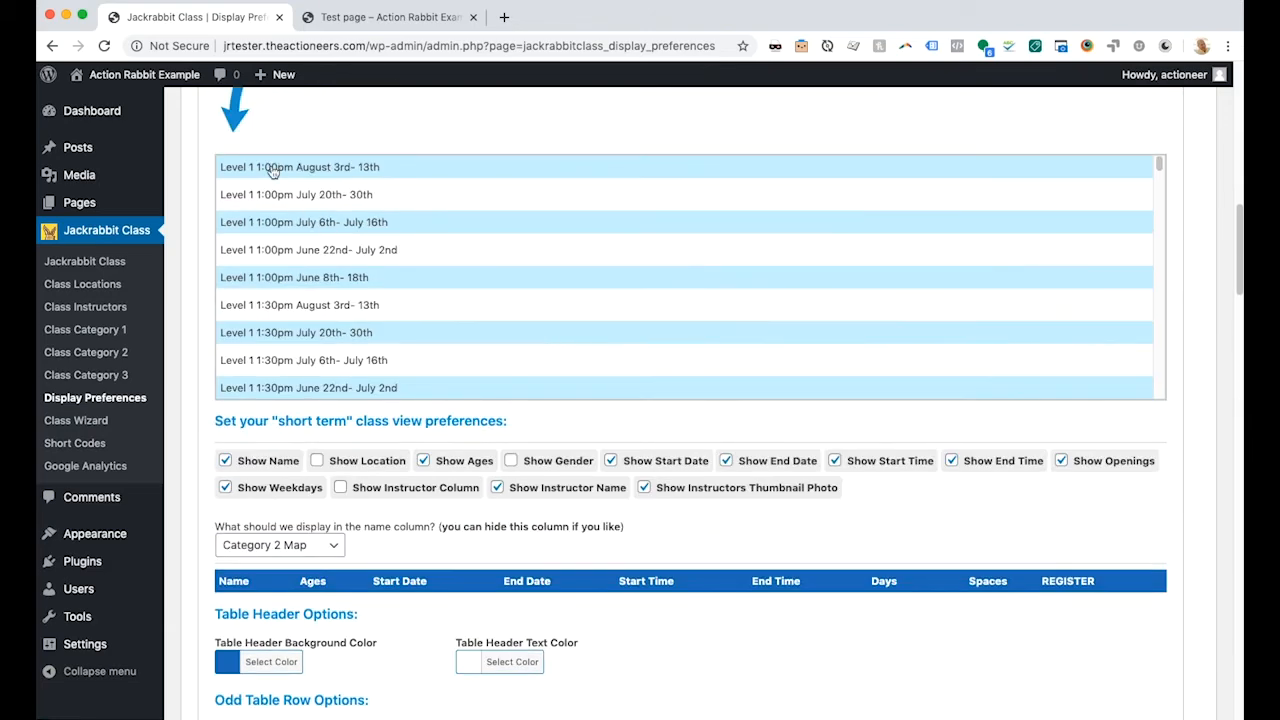
{"action": "left_click", "coordinate": [272, 170]}
{"action": "left_click", "coordinate": [276, 200]}
{"action": "left_click", "coordinate": [279, 224]}
{"action": "left_click", "coordinate": [282, 256]}
{"action": "left_click", "coordinate": [284, 283]}
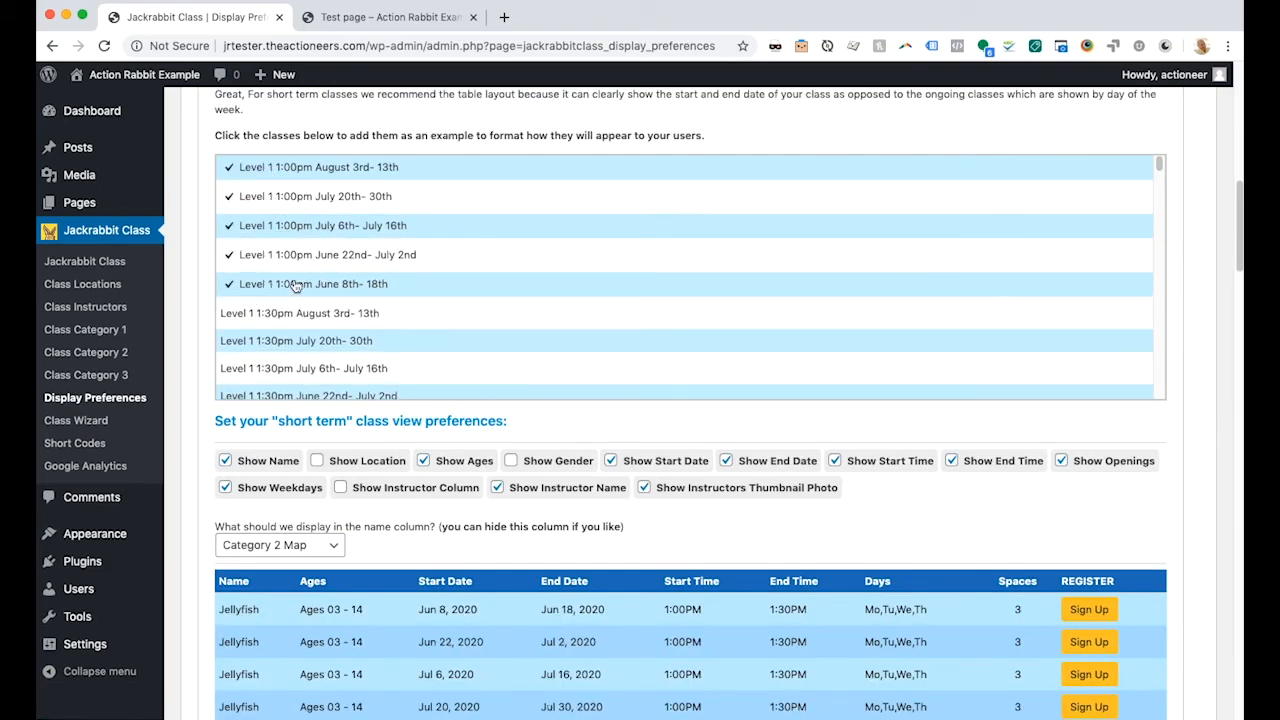
Review the example table with its header, row and register button options, and compare it with the Junior Guard table on the test page.
{"action": "scroll", "coordinate": [440, 350], "scroll_direction": "down", "scroll_amount": 5}
{"action": "scroll", "coordinate": [586, 516], "scroll_direction": "down", "scroll_amount": 3}
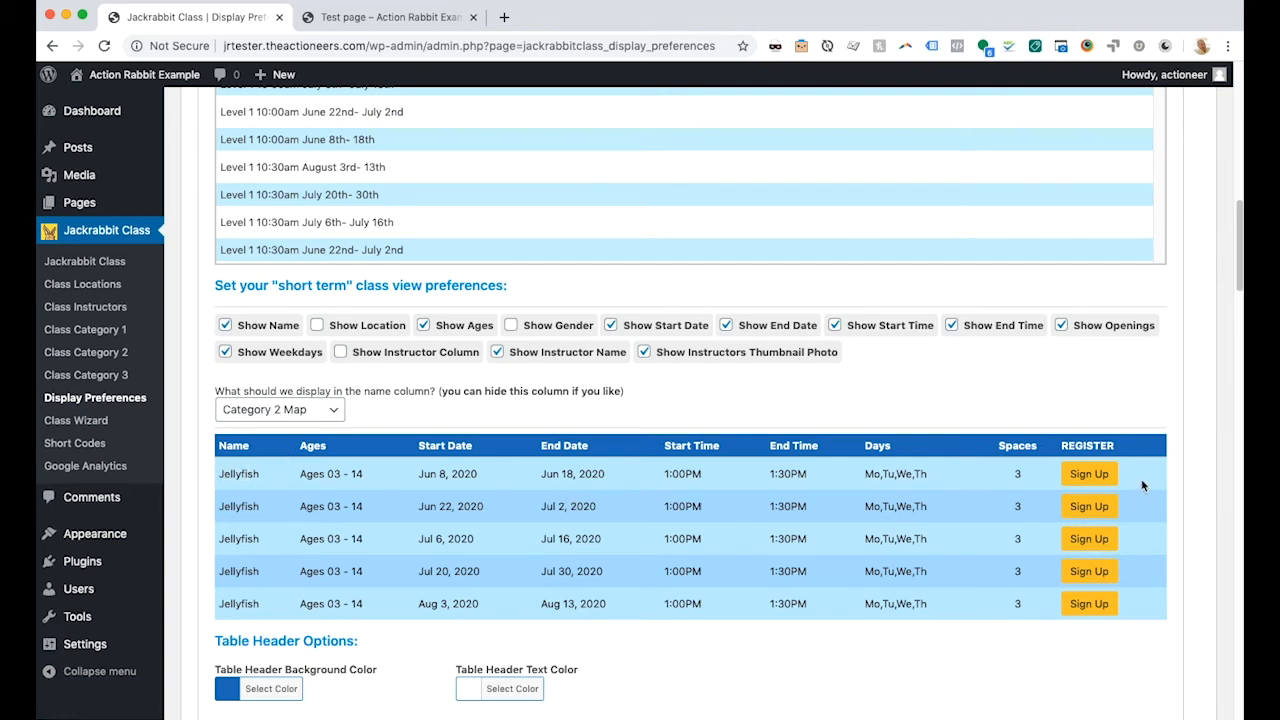
{"action": "scroll", "coordinate": [794, 514], "scroll_direction": "down", "scroll_amount": 5}
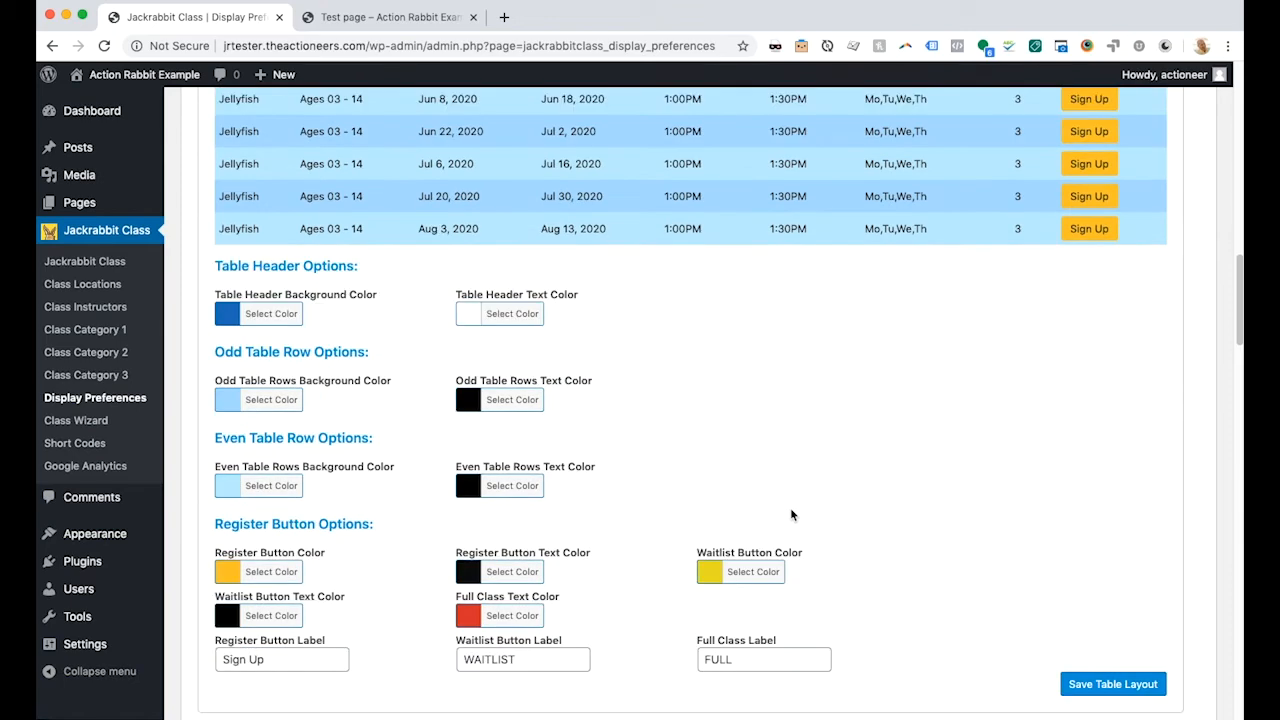
{"action": "left_click", "coordinate": [277, 642]}
{"action": "scroll", "coordinate": [445, 607], "scroll_direction": "up", "scroll_amount": 2}
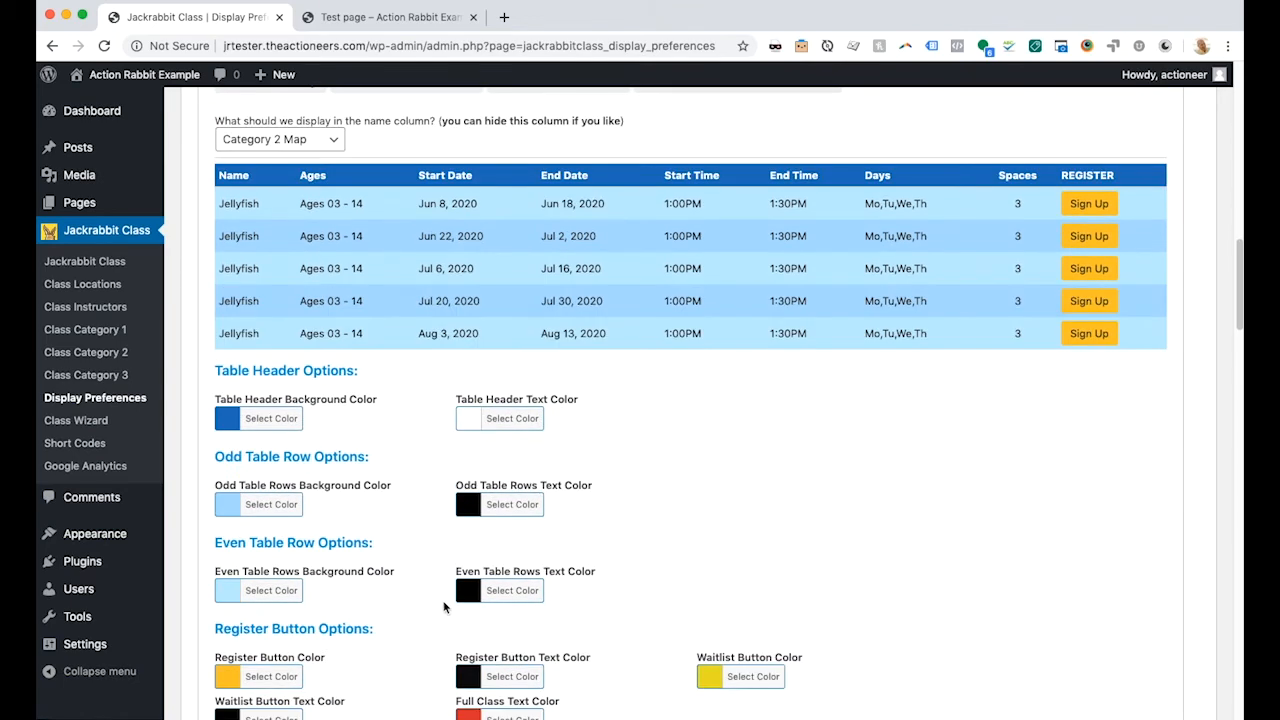
{"action": "left_click", "coordinate": [392, 20]}
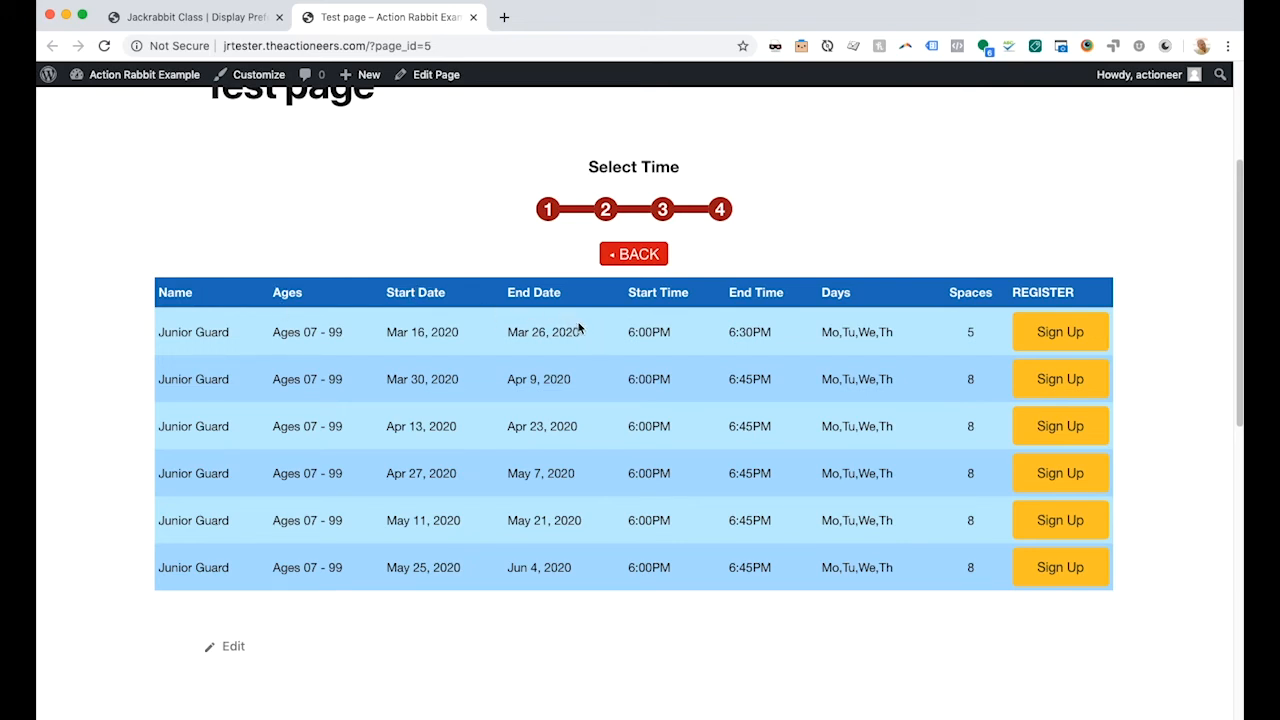
{"action": "left_click", "coordinate": [218, 26]}
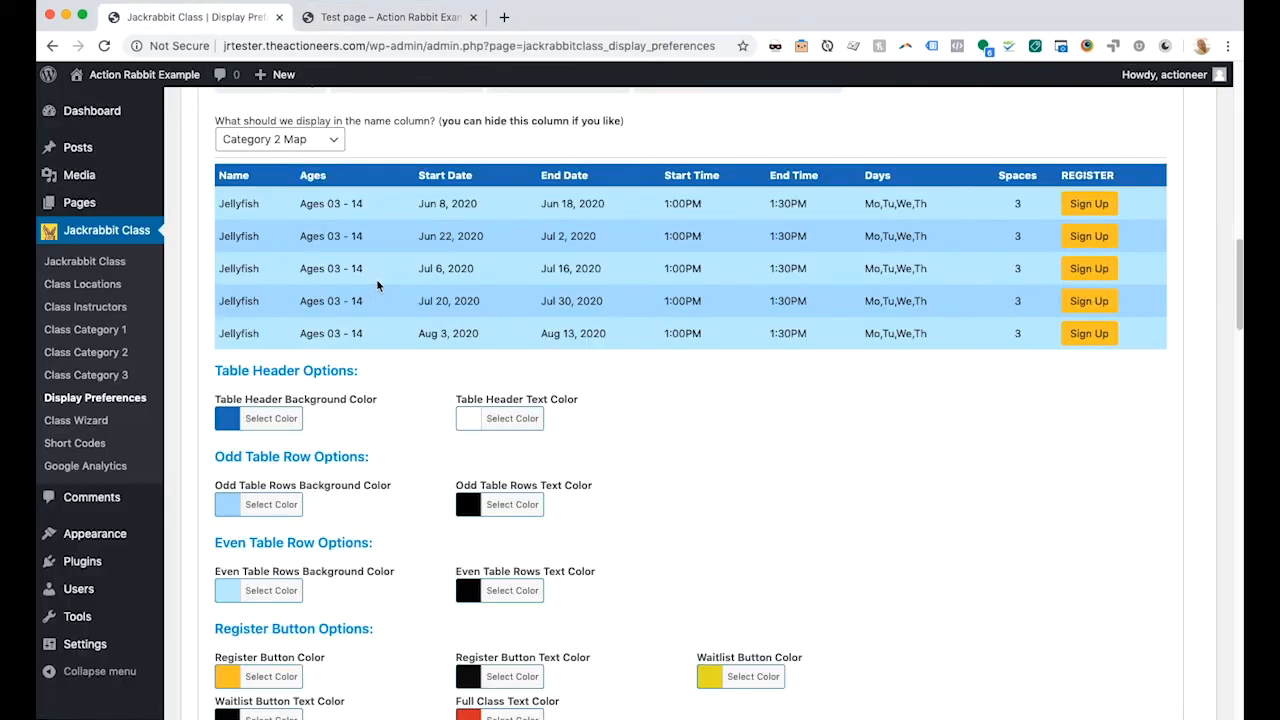
{"action": "left_click", "coordinate": [370, 24]}
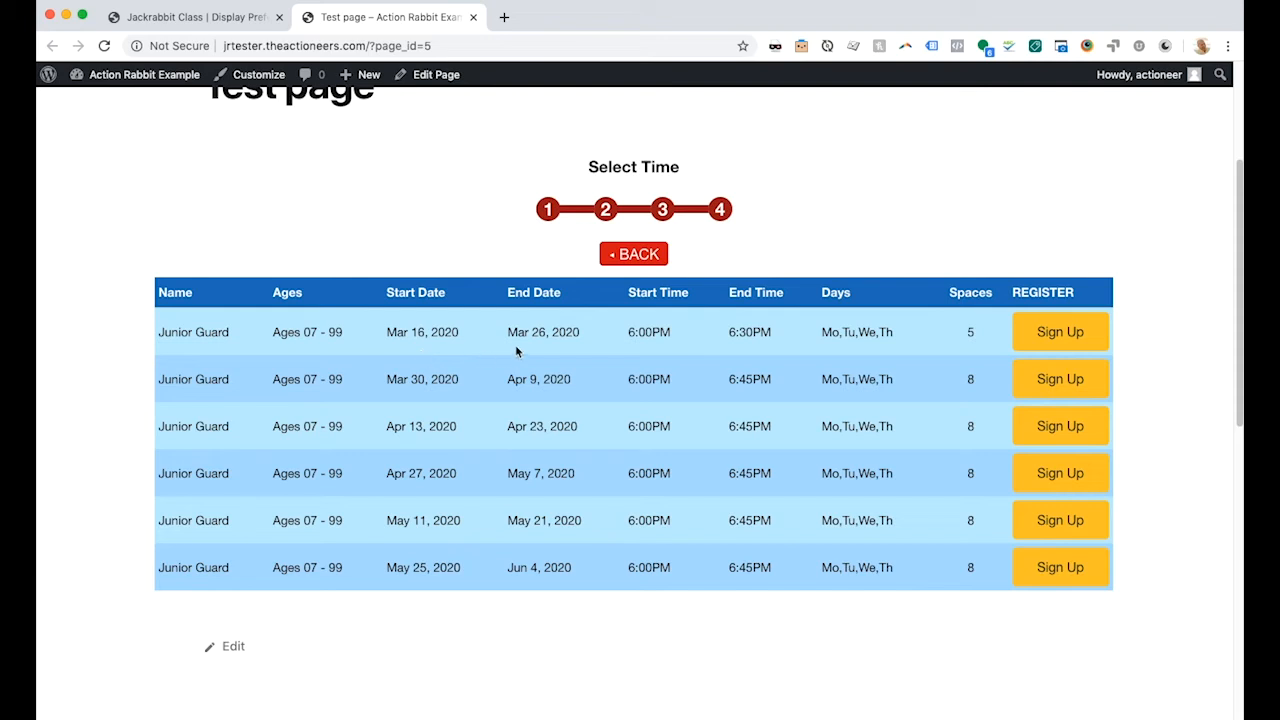
Go back to the class type selection on the test page and look over the class cards from Junior Guard Prep to Swim Team.
{"action": "left_click", "coordinate": [637, 257]}
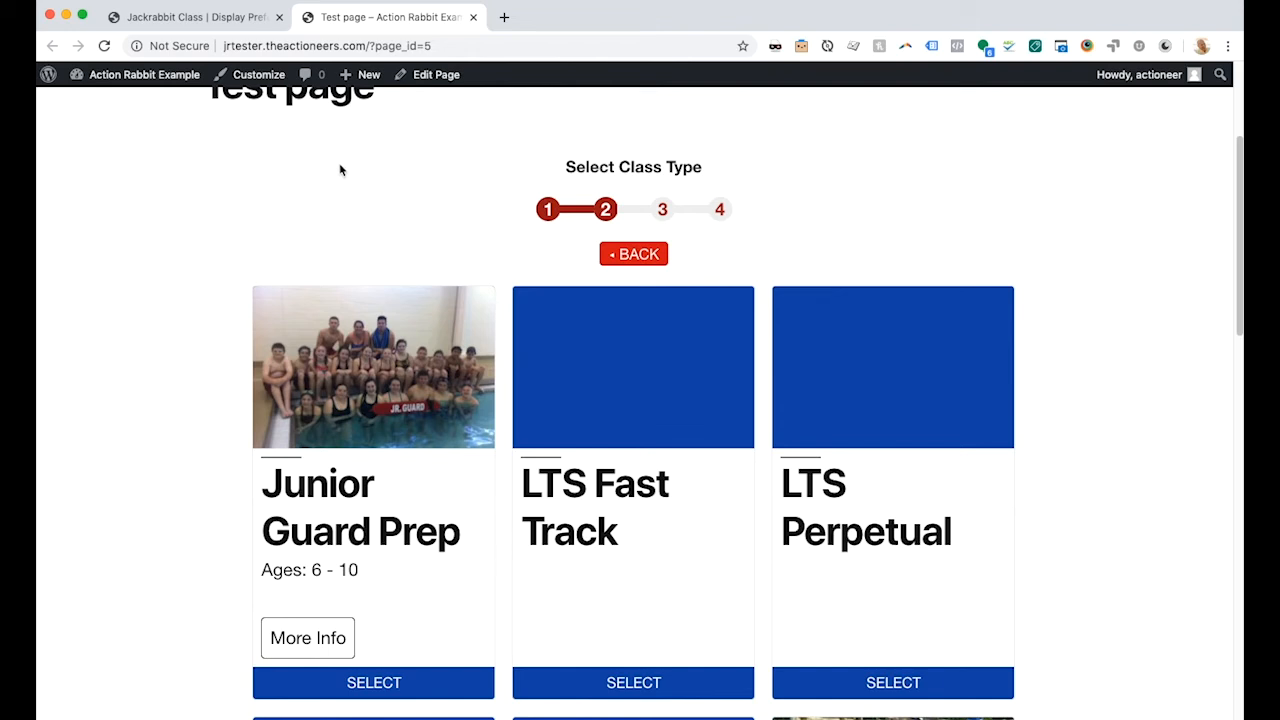
{"action": "scroll", "coordinate": [184, 262], "scroll_direction": "down", "scroll_amount": 5}
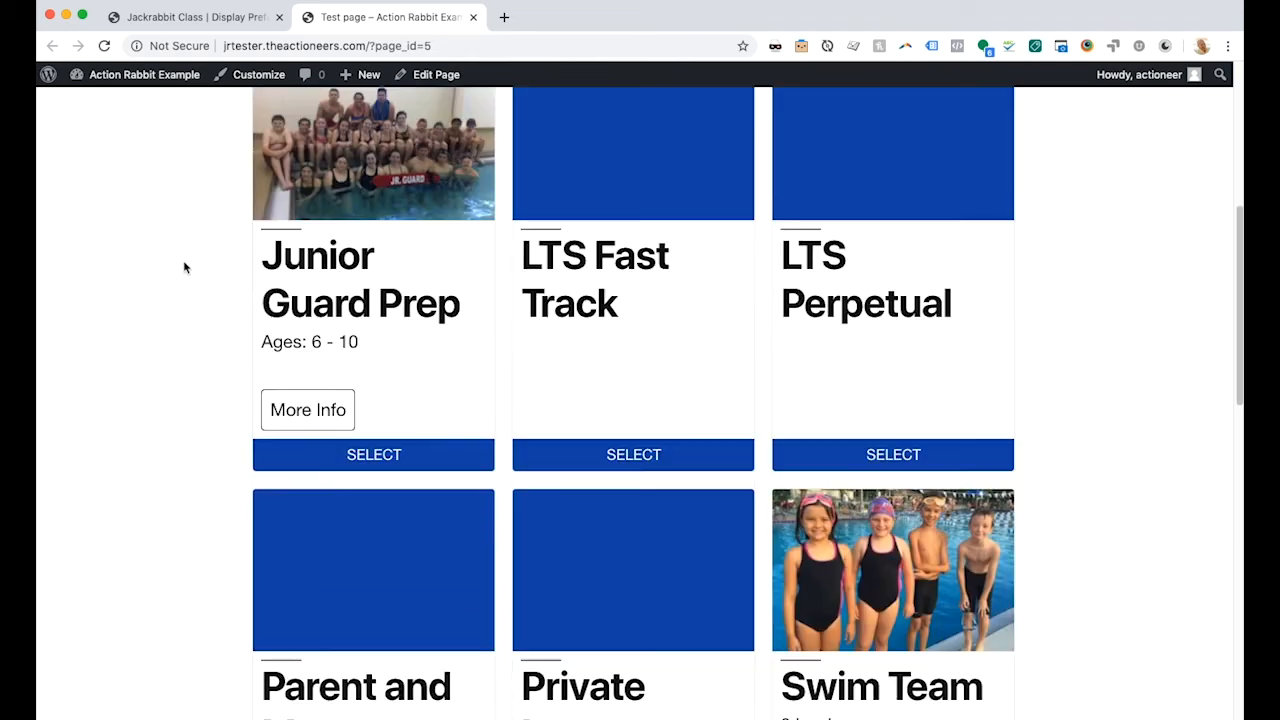
{"action": "scroll", "coordinate": [158, 275], "scroll_direction": "up", "scroll_amount": 1}
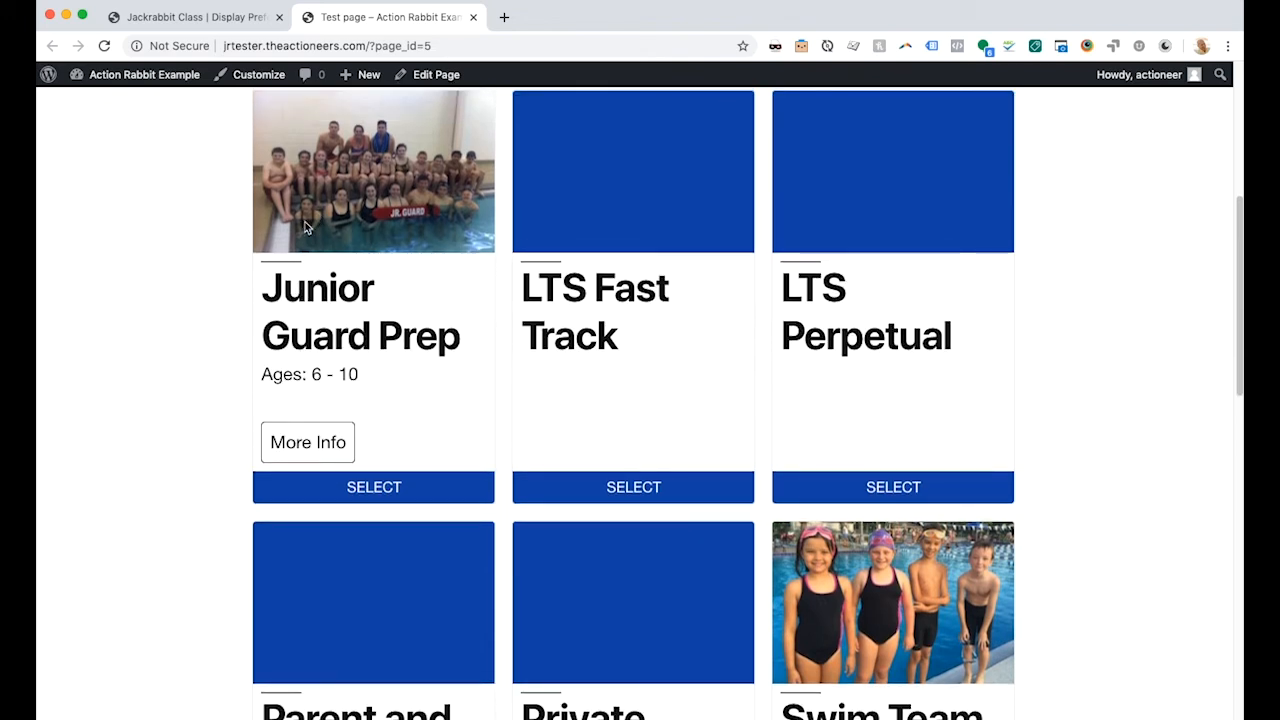
{"action": "scroll", "coordinate": [372, 360], "scroll_direction": "down", "scroll_amount": 1}
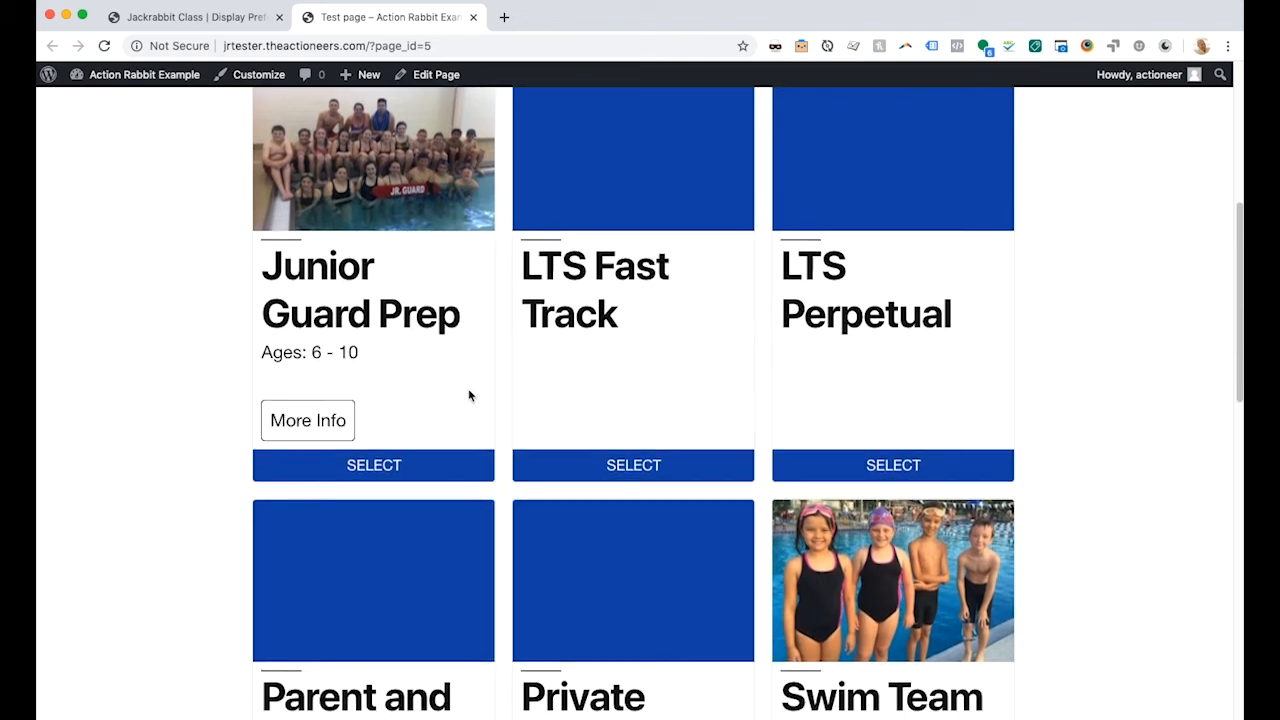
{"action": "scroll", "coordinate": [600, 415], "scroll_direction": "down", "scroll_amount": 7}
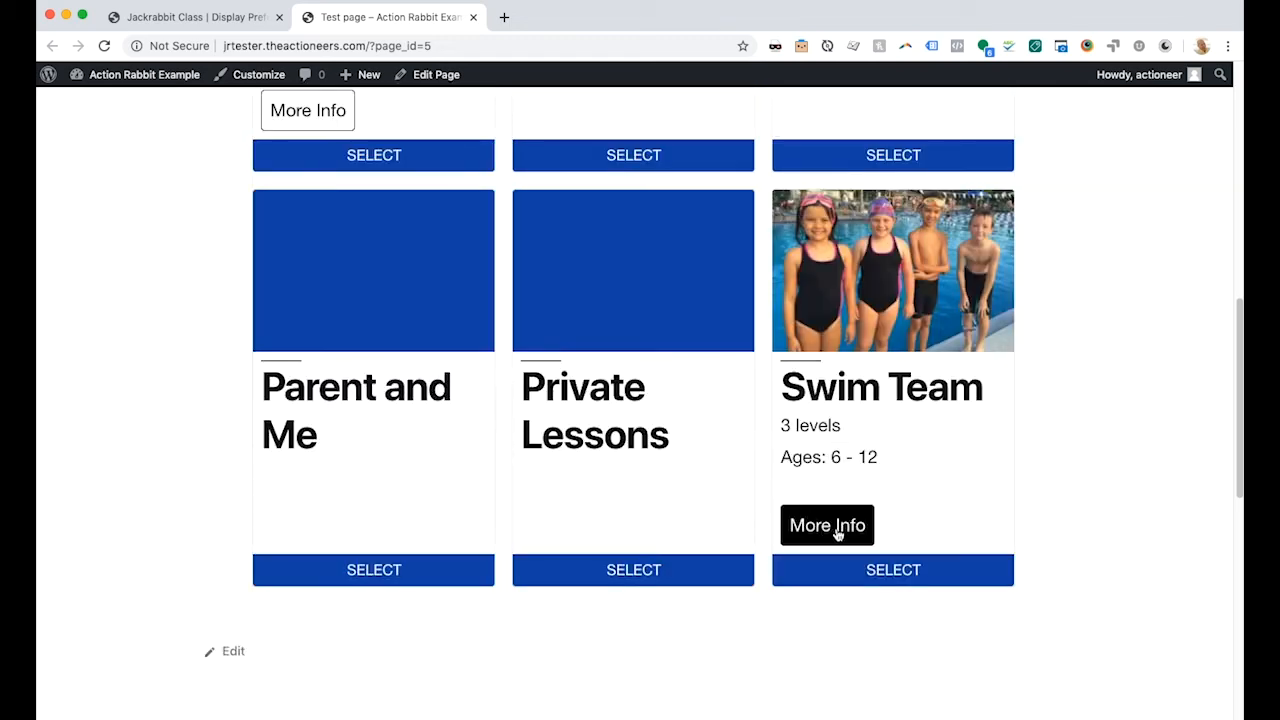
{"action": "scroll", "coordinate": [875, 490], "scroll_direction": "up", "scroll_amount": 5}
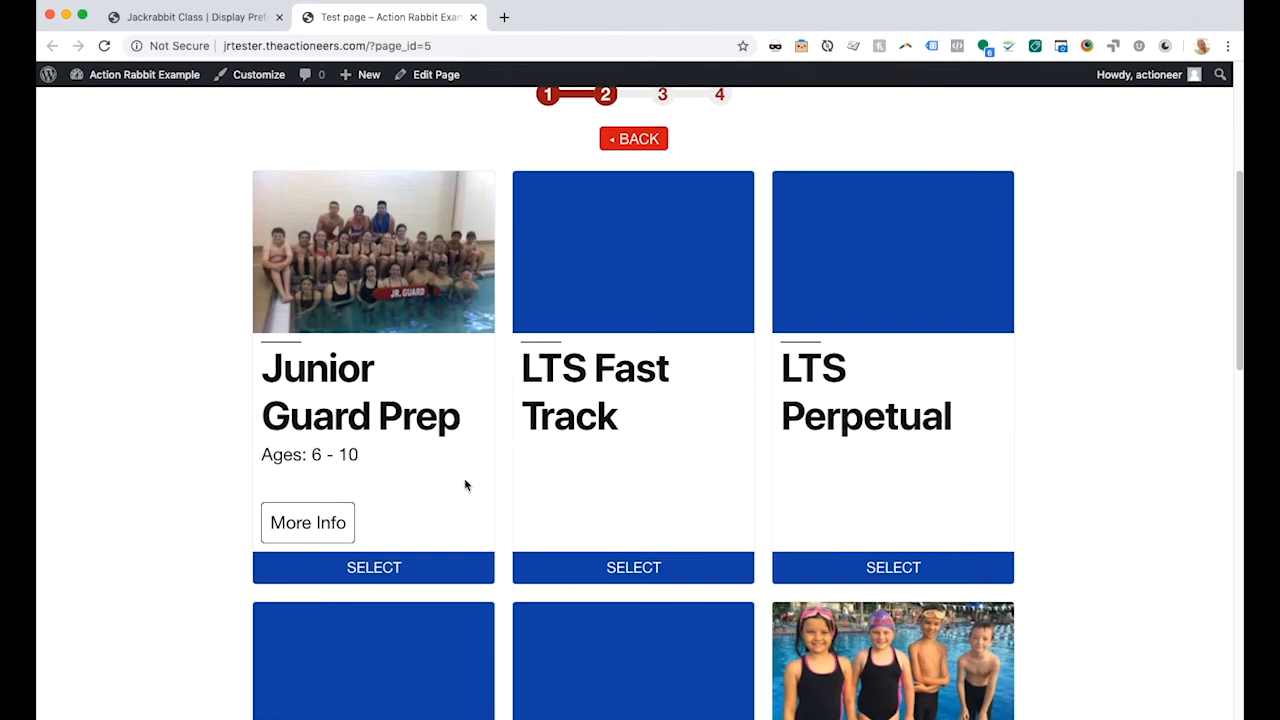
Open the Jr Guard Prep entry in the admin's Class Category 1 mapping and view its image and public facing name.
{"action": "left_click", "coordinate": [212, 19]}
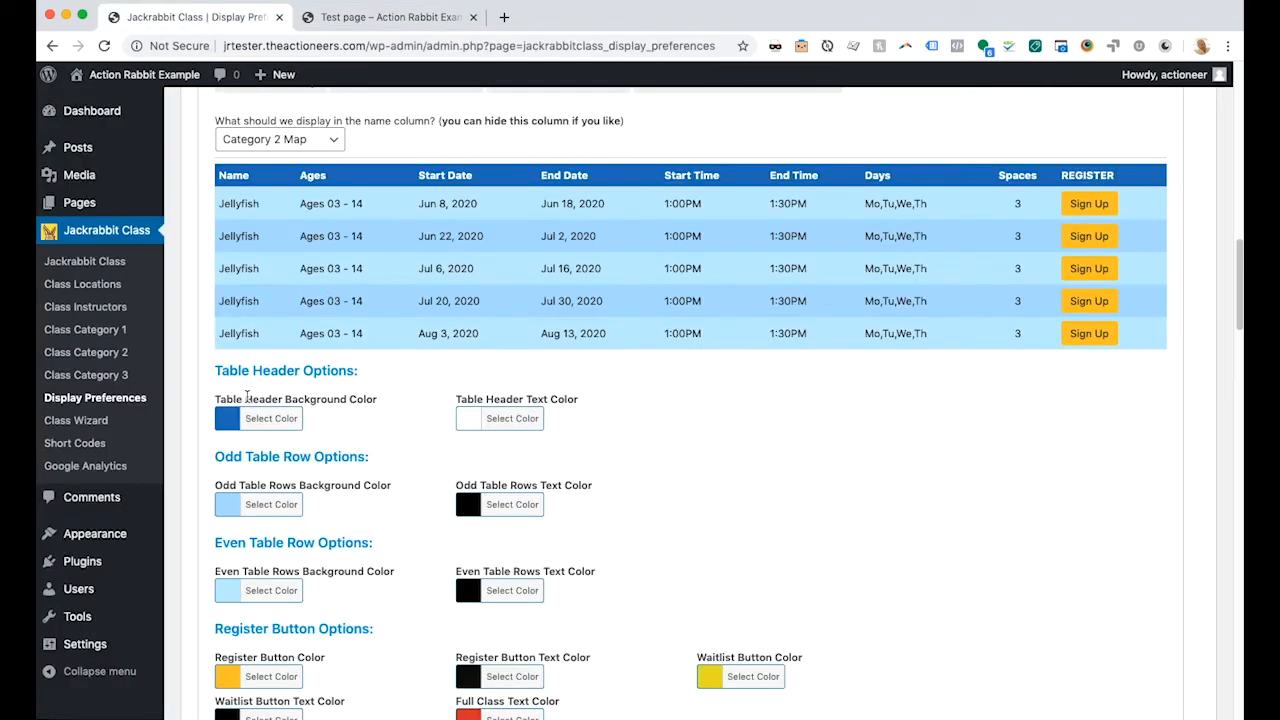
{"action": "left_click", "coordinate": [103, 334]}
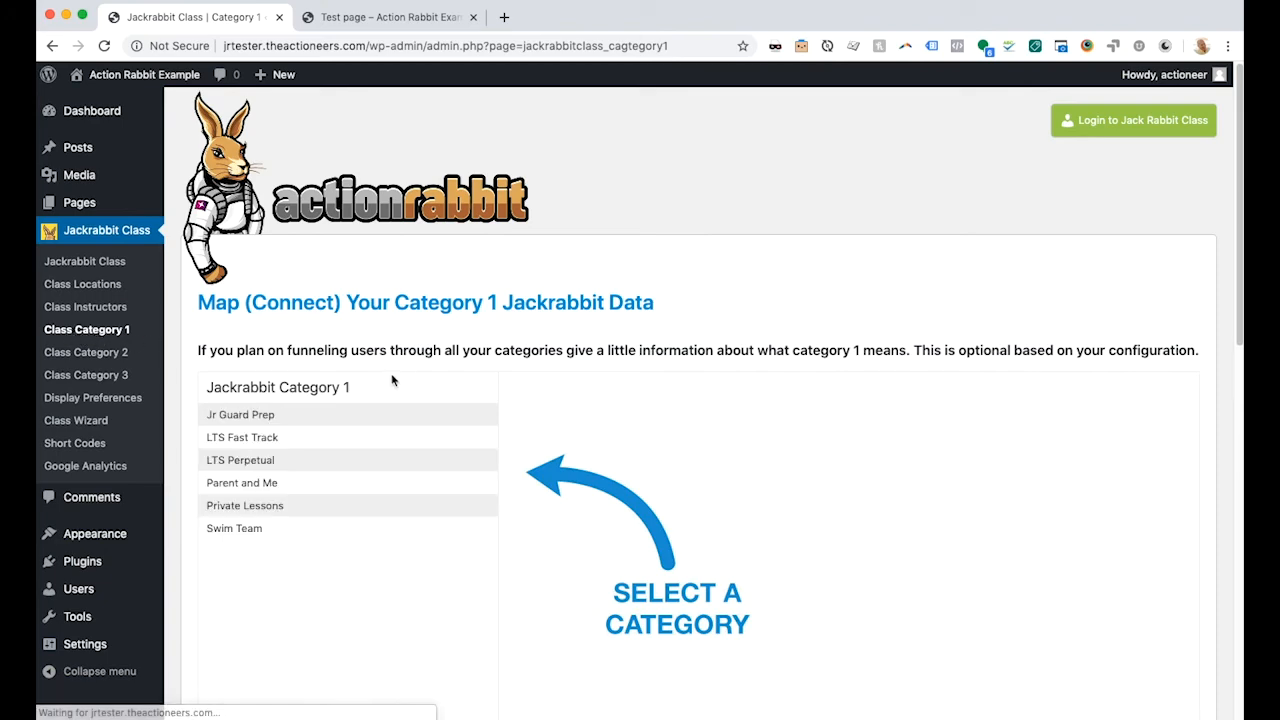
{"action": "left_click", "coordinate": [251, 418]}
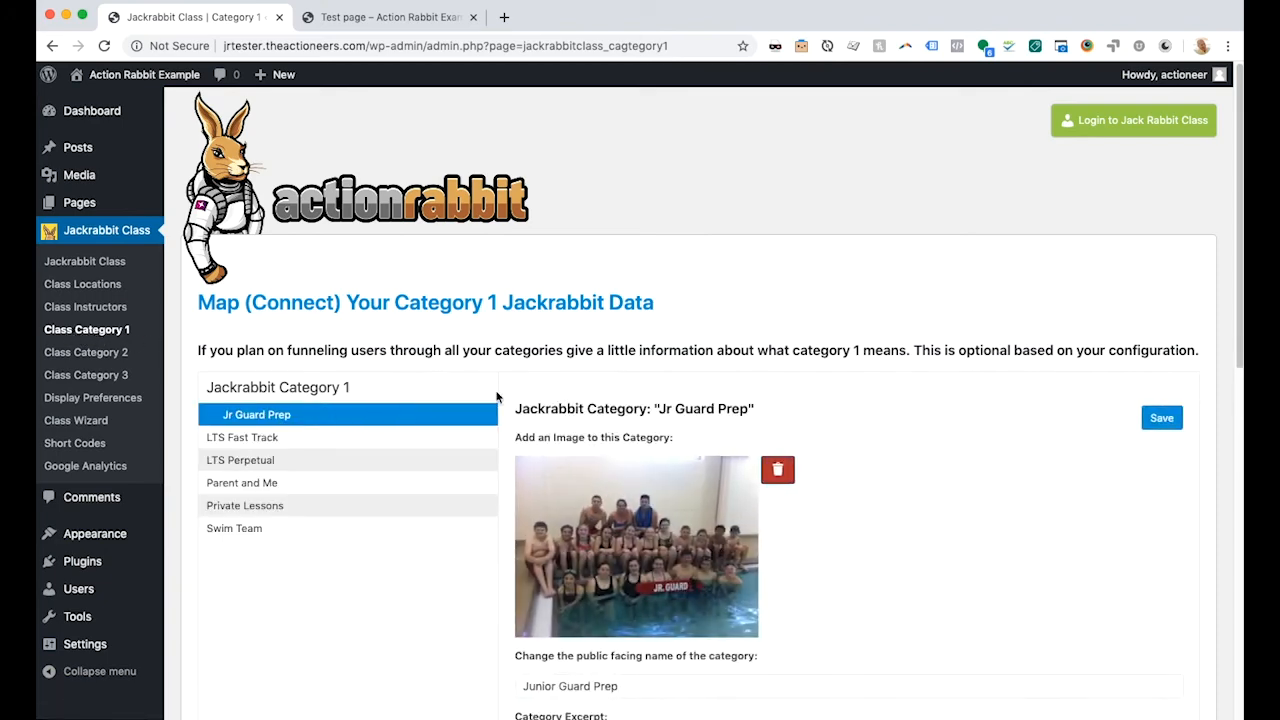
{"action": "scroll", "coordinate": [497, 397], "scroll_direction": "down", "scroll_amount": 4}
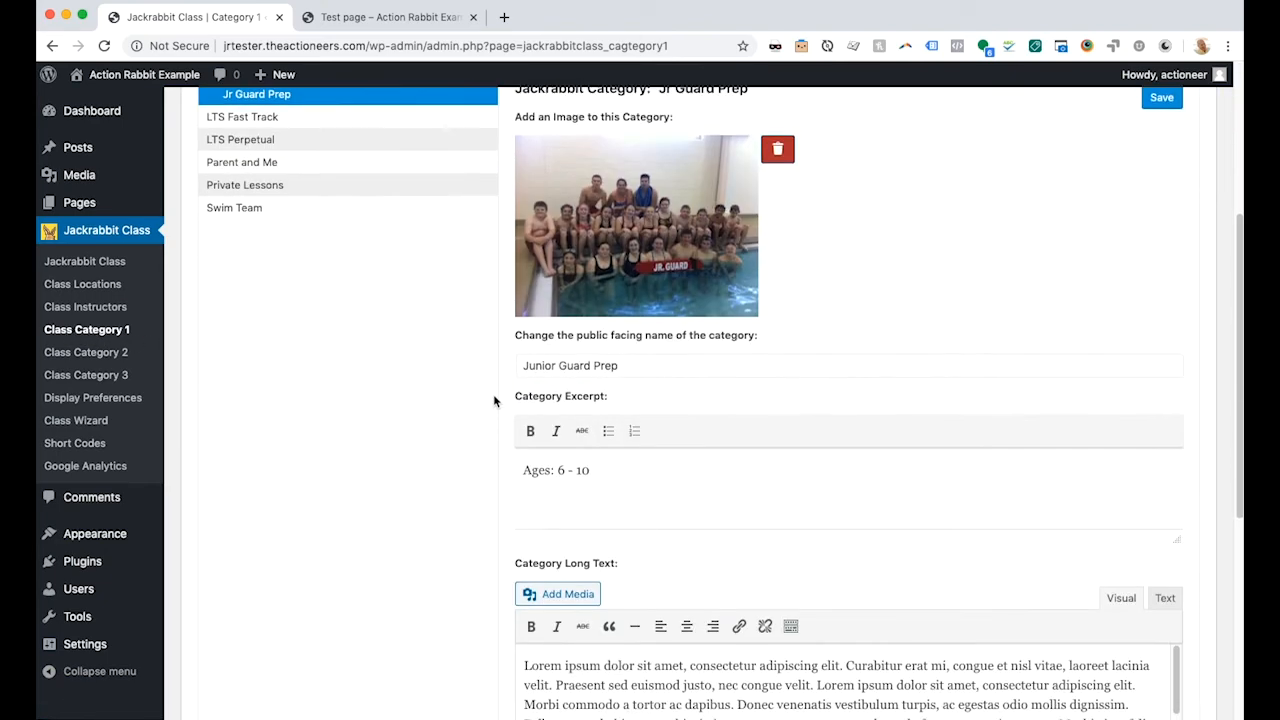
Examine the Category Excerpt and Category Long Text of the Jr Guard Prep mapping.
{"action": "left_click", "coordinate": [360, 20]}
{"action": "left_click", "coordinate": [210, 8]}
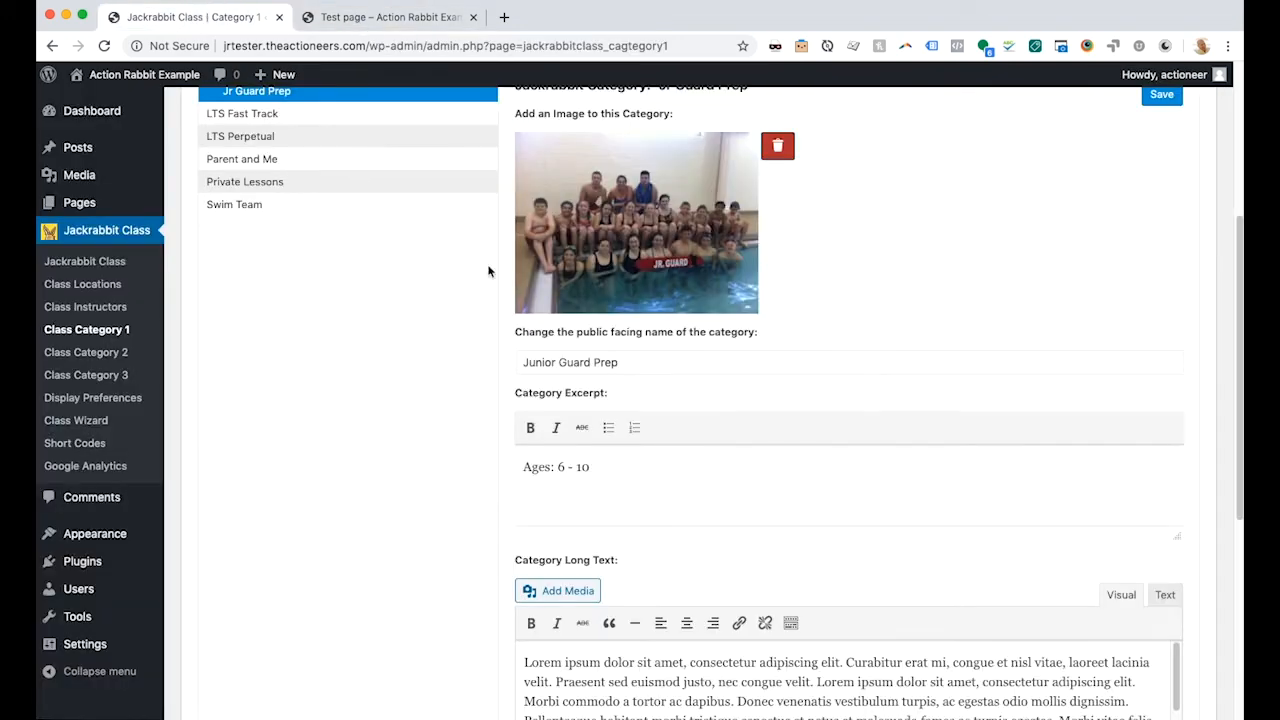
{"action": "left_click_drag", "start_coordinate": [518, 392], "coordinate": [640, 392]}
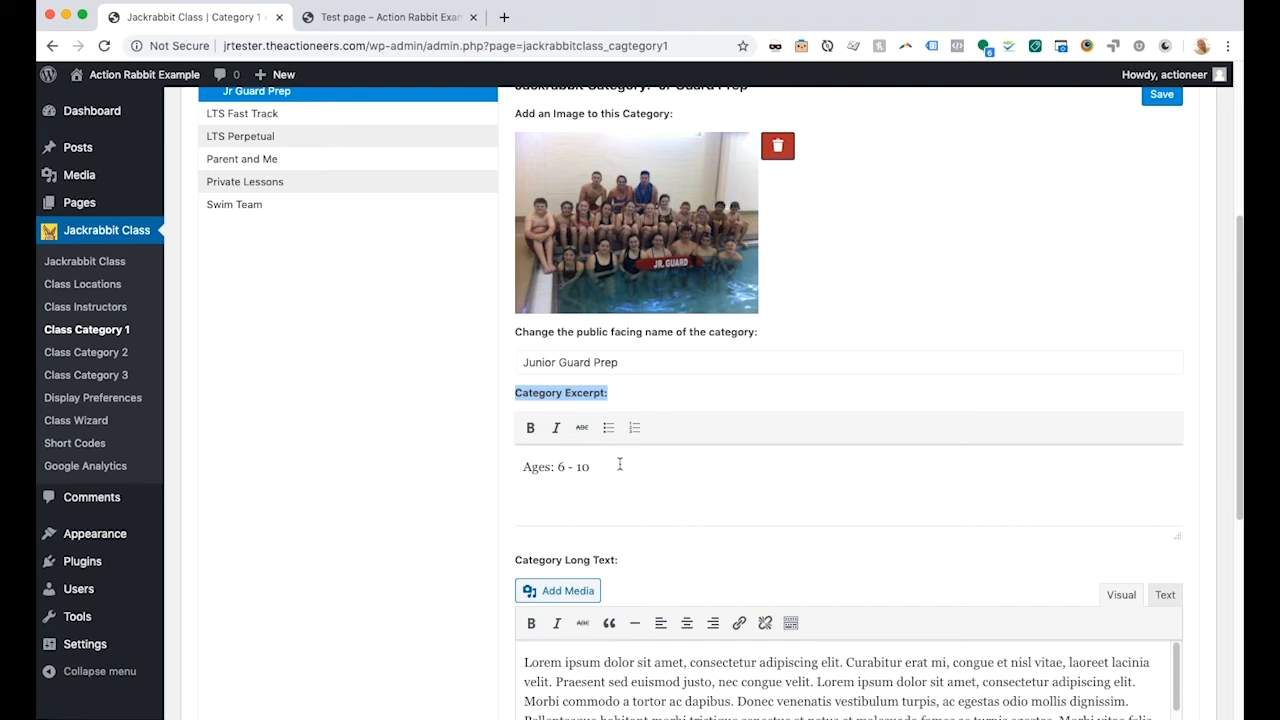
{"action": "scroll", "coordinate": [620, 463], "scroll_direction": "down", "scroll_amount": 3}
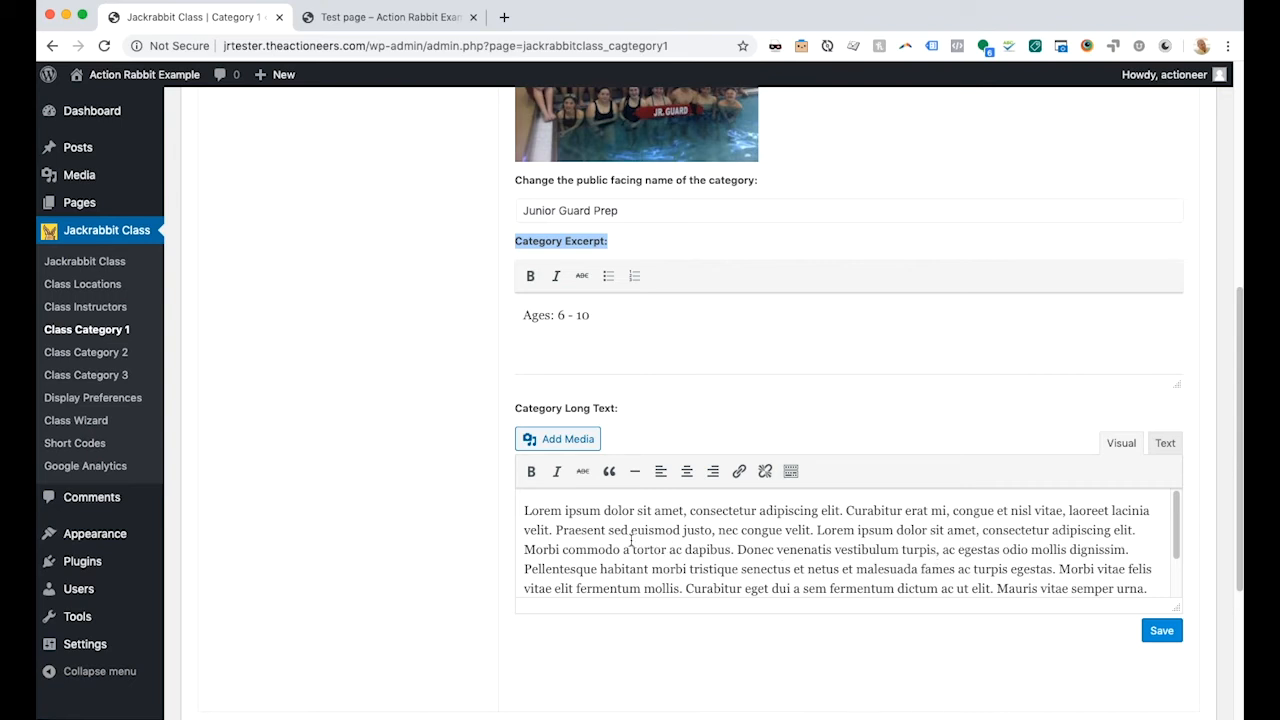
{"action": "scroll", "coordinate": [631, 541], "scroll_direction": "up", "scroll_amount": 3}
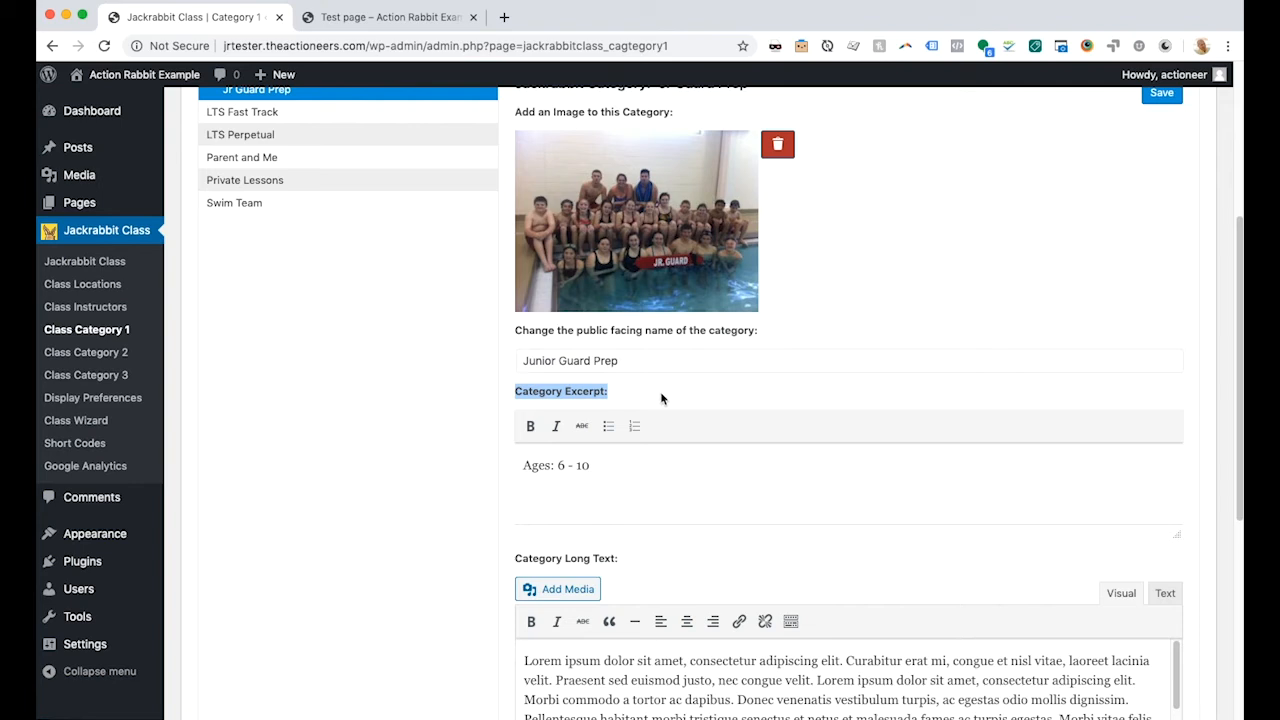
{"action": "scroll", "coordinate": [714, 577], "scroll_direction": "down", "scroll_amount": 2}
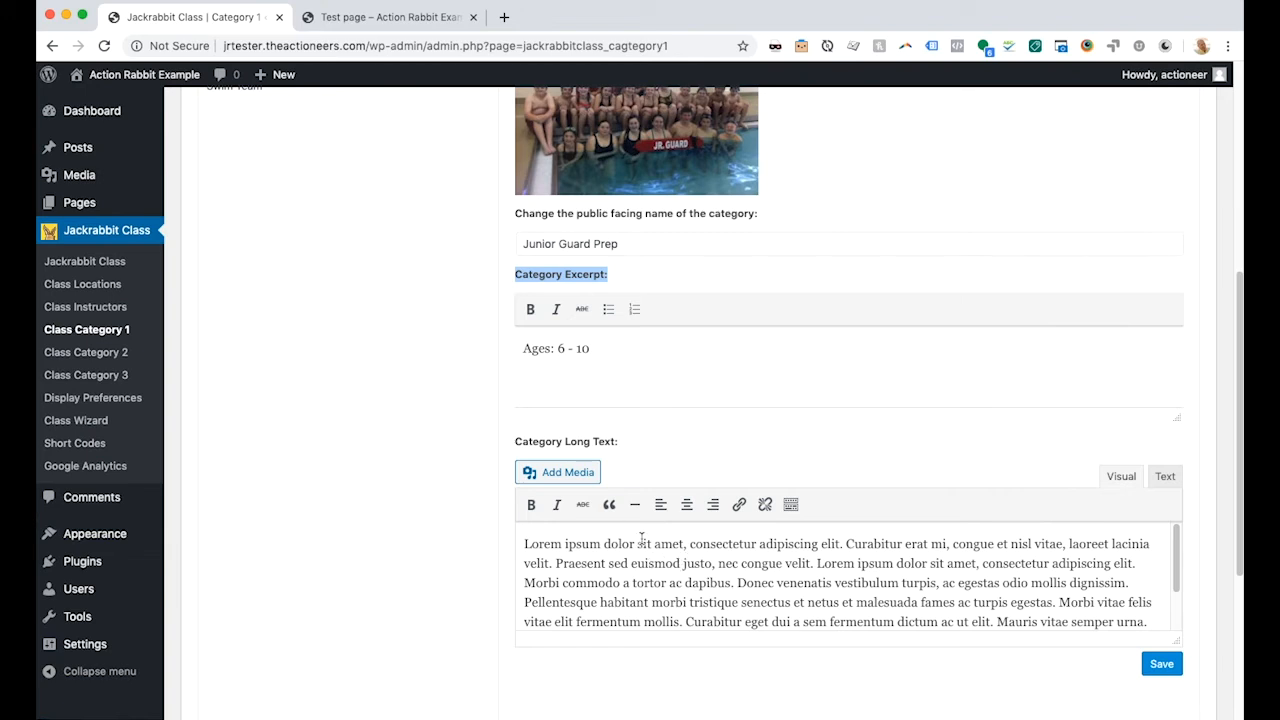
On the test page, open the additional information for Junior Guard Prep, read through its long text and close it.
{"action": "left_click", "coordinate": [387, 20]}
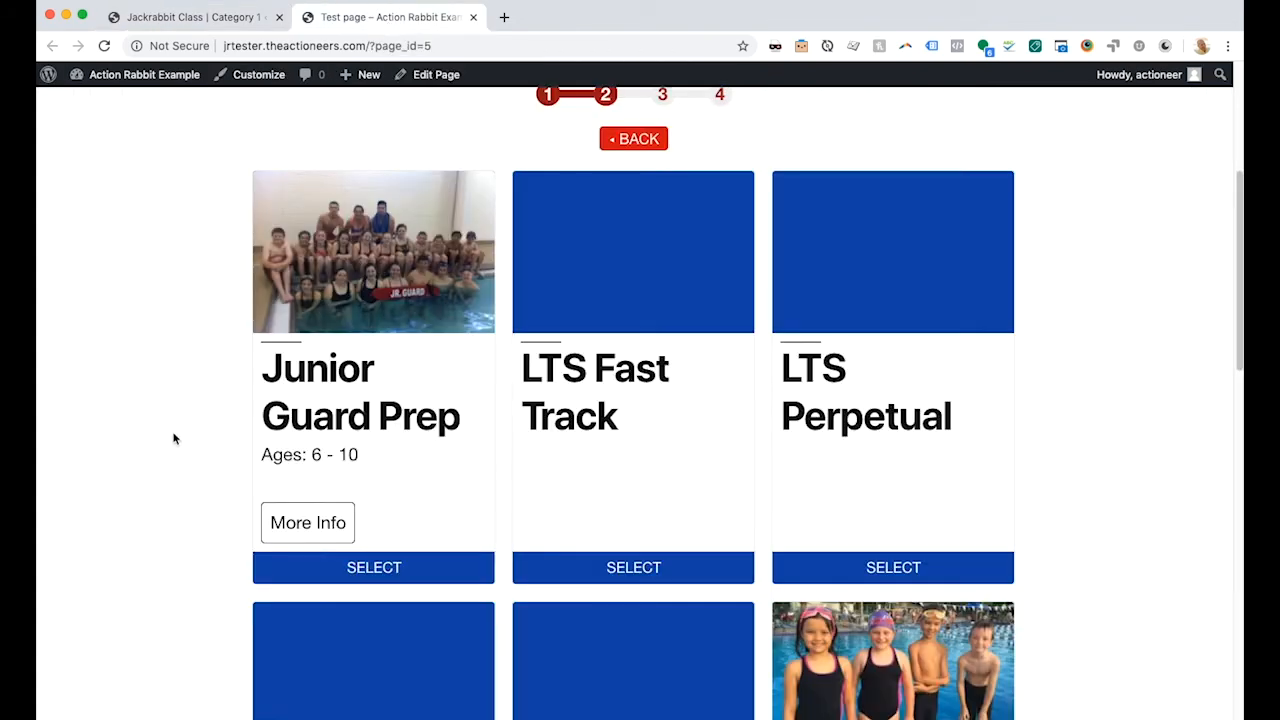
{"action": "left_click", "coordinate": [336, 523]}
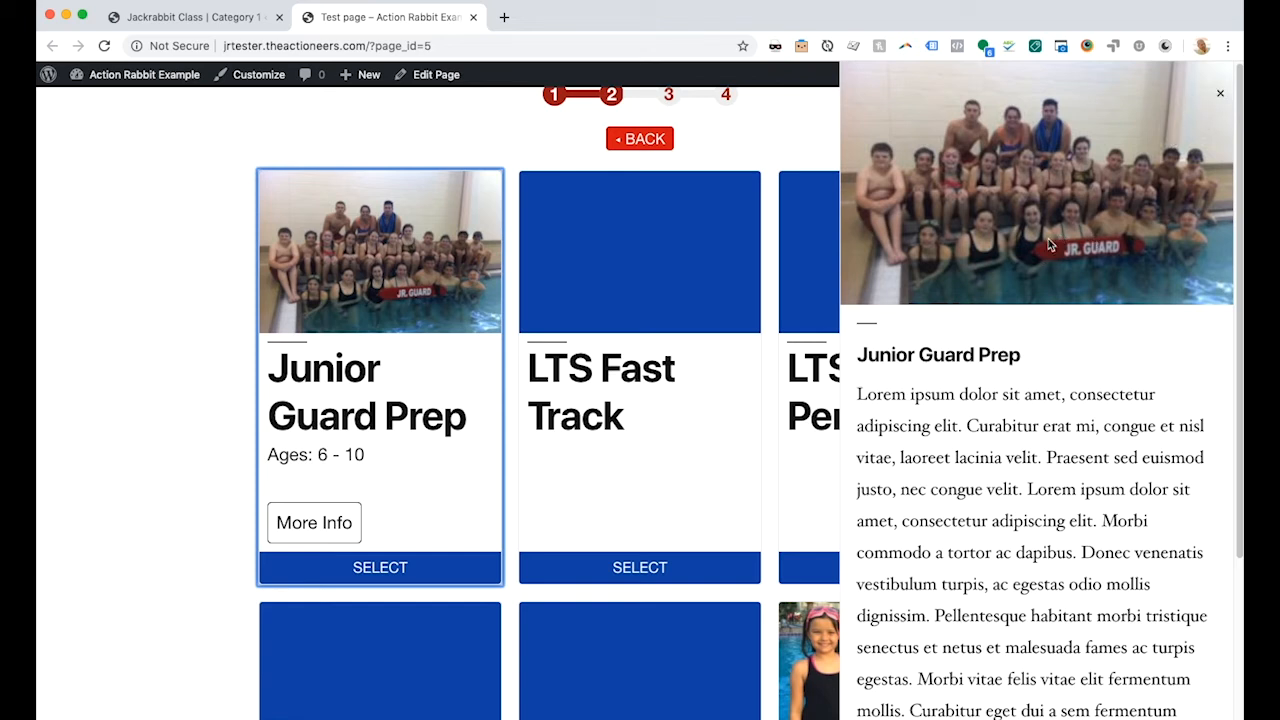
{"action": "scroll", "coordinate": [1033, 328], "scroll_direction": "down", "scroll_amount": 5}
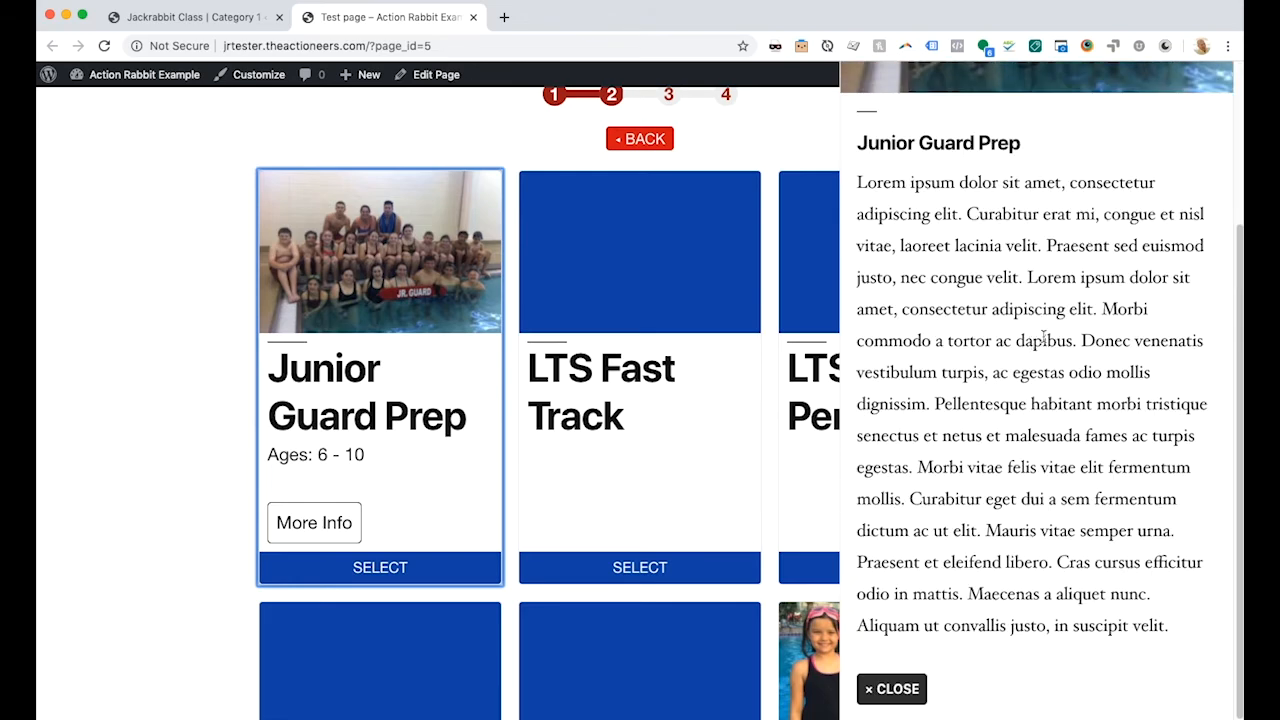
{"action": "scroll", "coordinate": [978, 292], "scroll_direction": "up", "scroll_amount": 5}
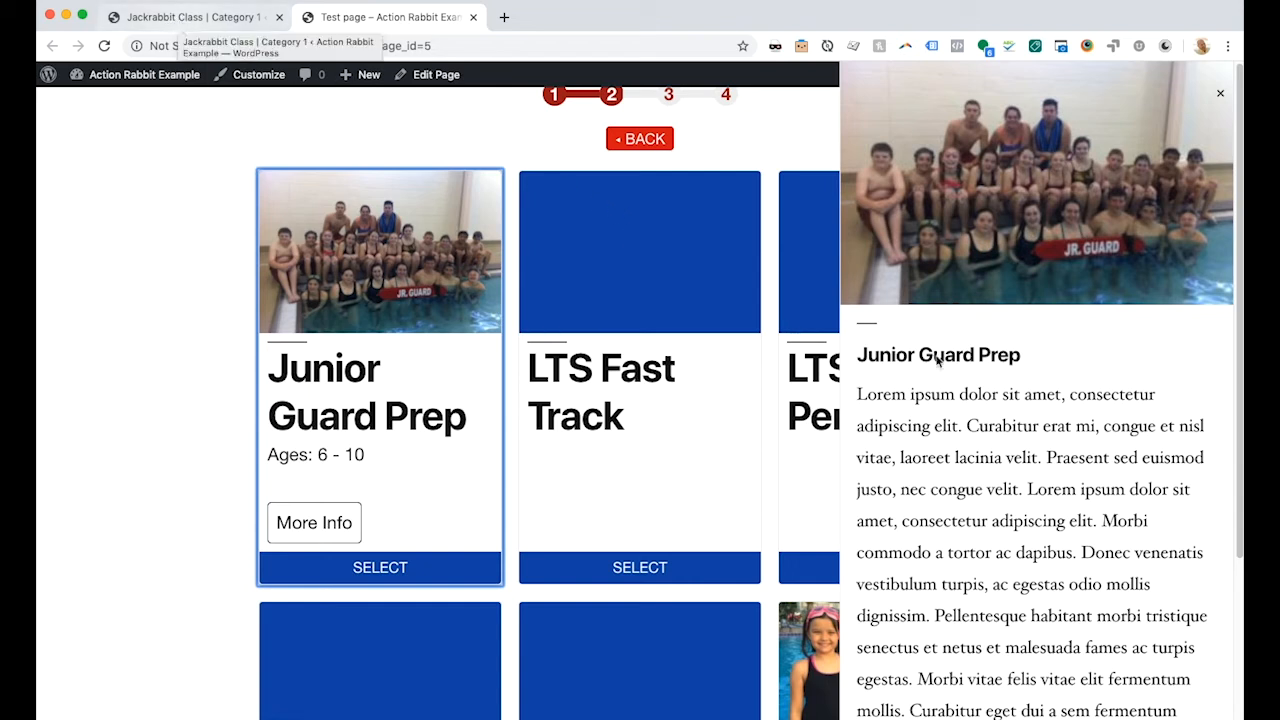
{"action": "left_click", "coordinate": [1220, 94]}
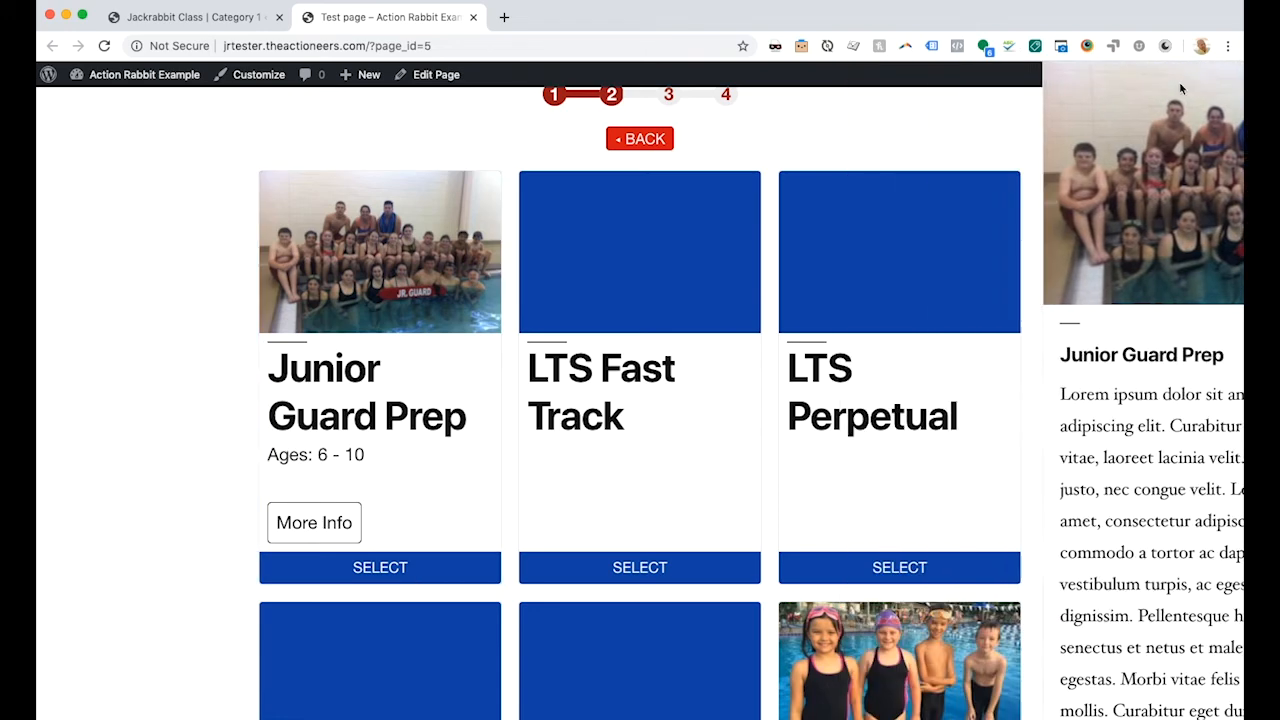
Return to the admin's Display Preferences and find the Viewing More Information setting for the category long text.
{"action": "left_click", "coordinate": [215, 20]}
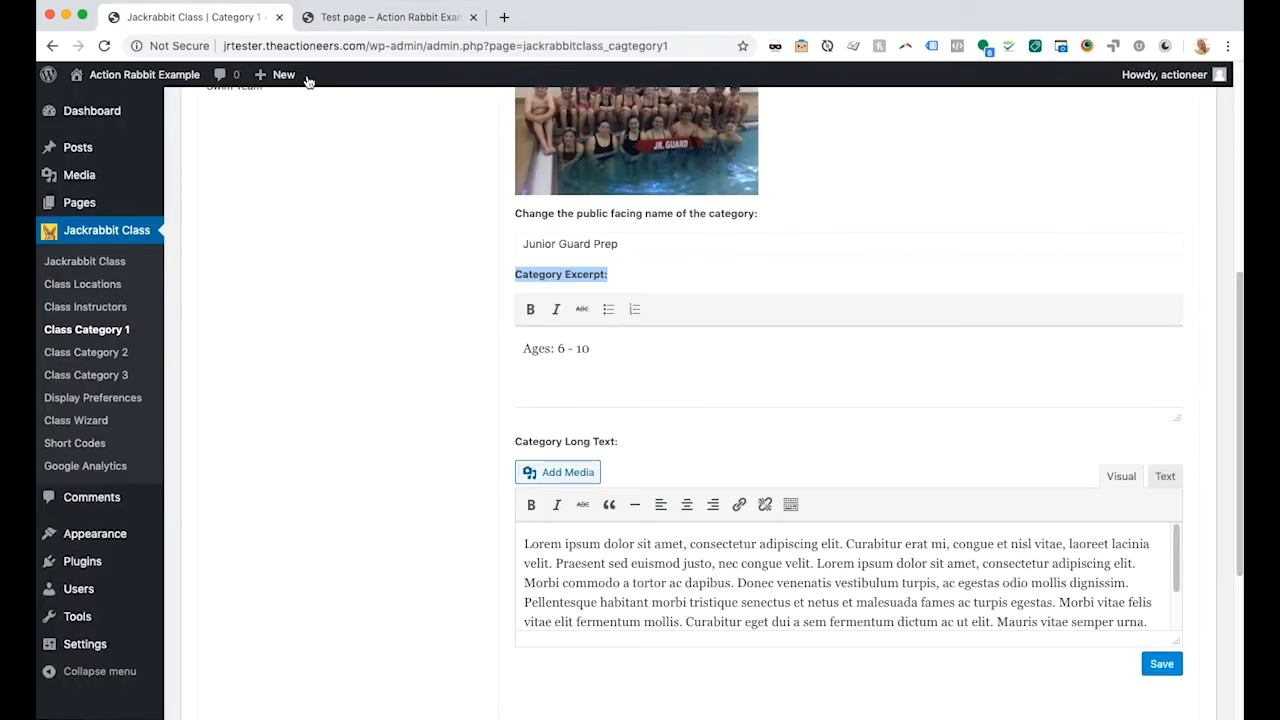
{"action": "left_click", "coordinate": [90, 400]}
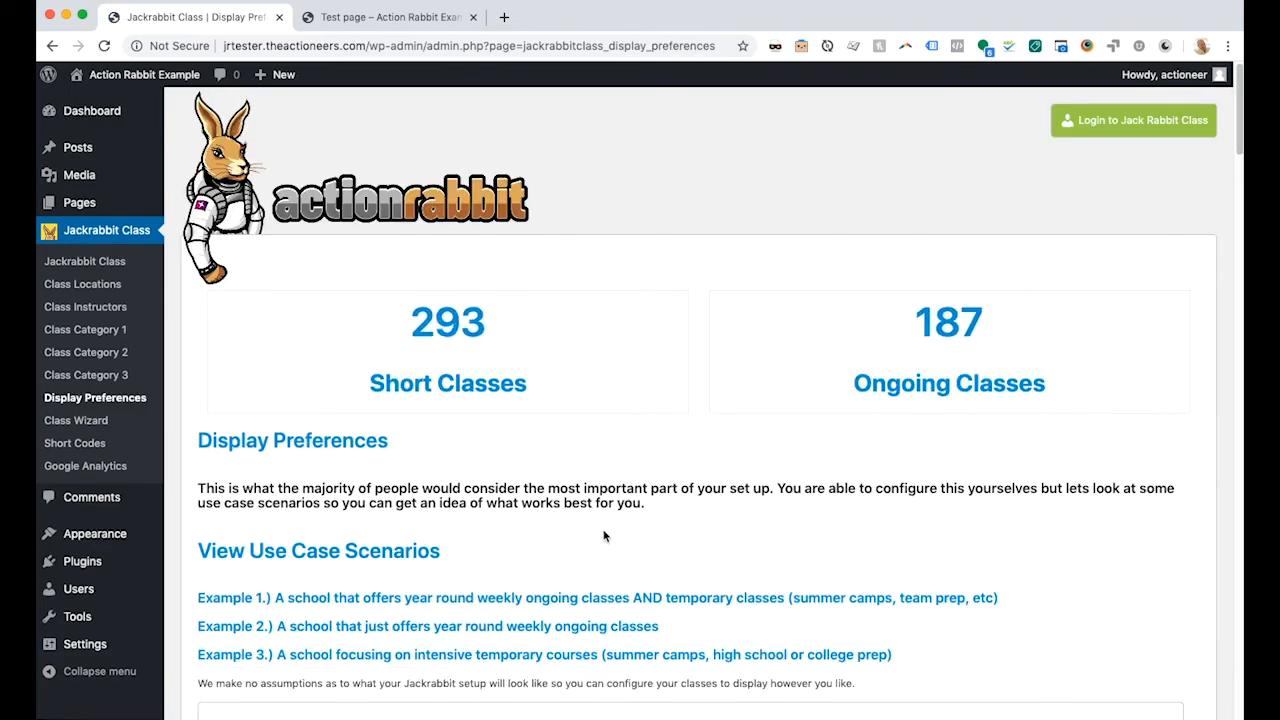
{"action": "scroll", "coordinate": [603, 536], "scroll_direction": "down", "scroll_amount": 20}
{"action": "scroll", "coordinate": [600, 536], "scroll_direction": "down", "scroll_amount": 20}
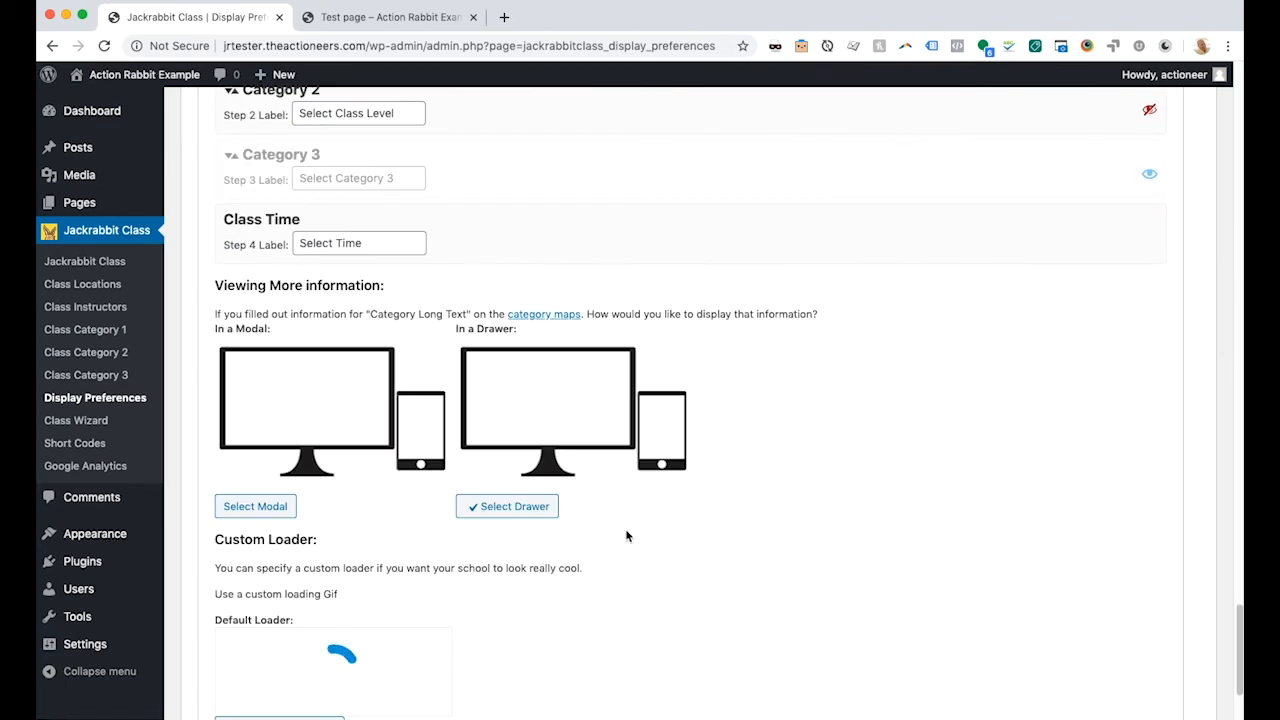
{"action": "left_click_drag", "start_coordinate": [215, 286], "coordinate": [395, 290]}
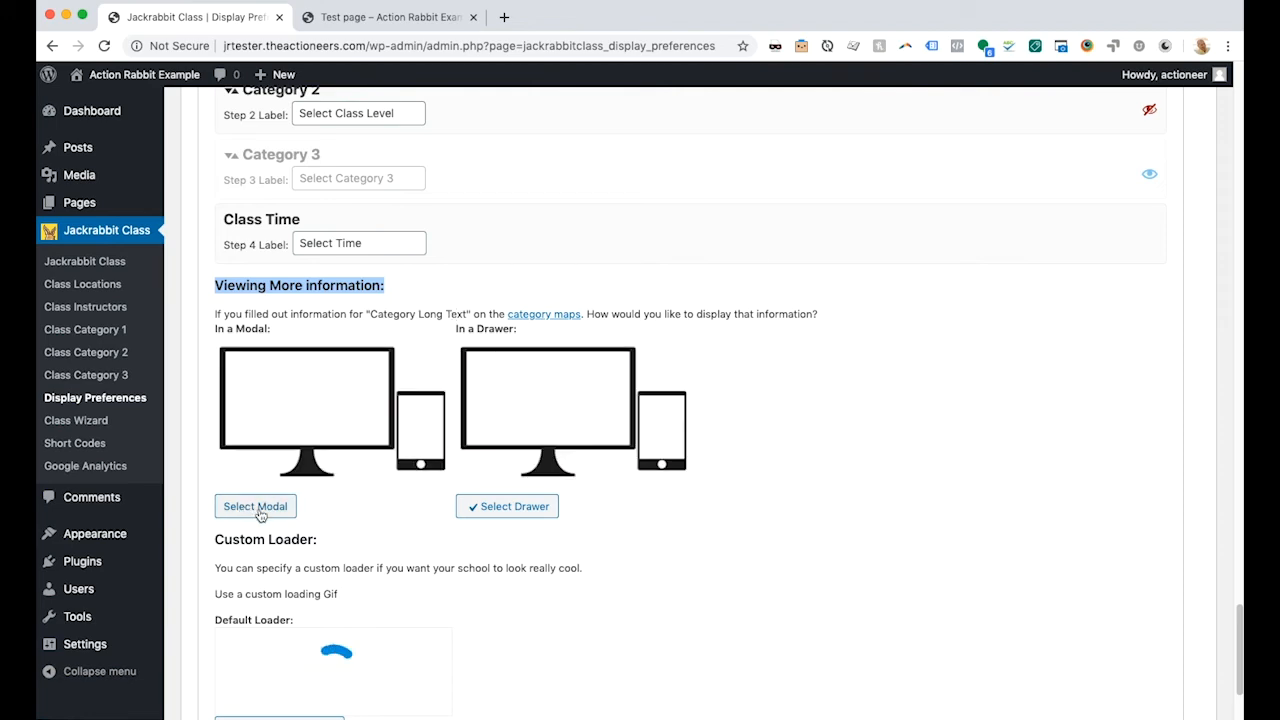
Preview the modal and the drawer display for the category information, closing each preview.
{"action": "left_click", "coordinate": [287, 440]}
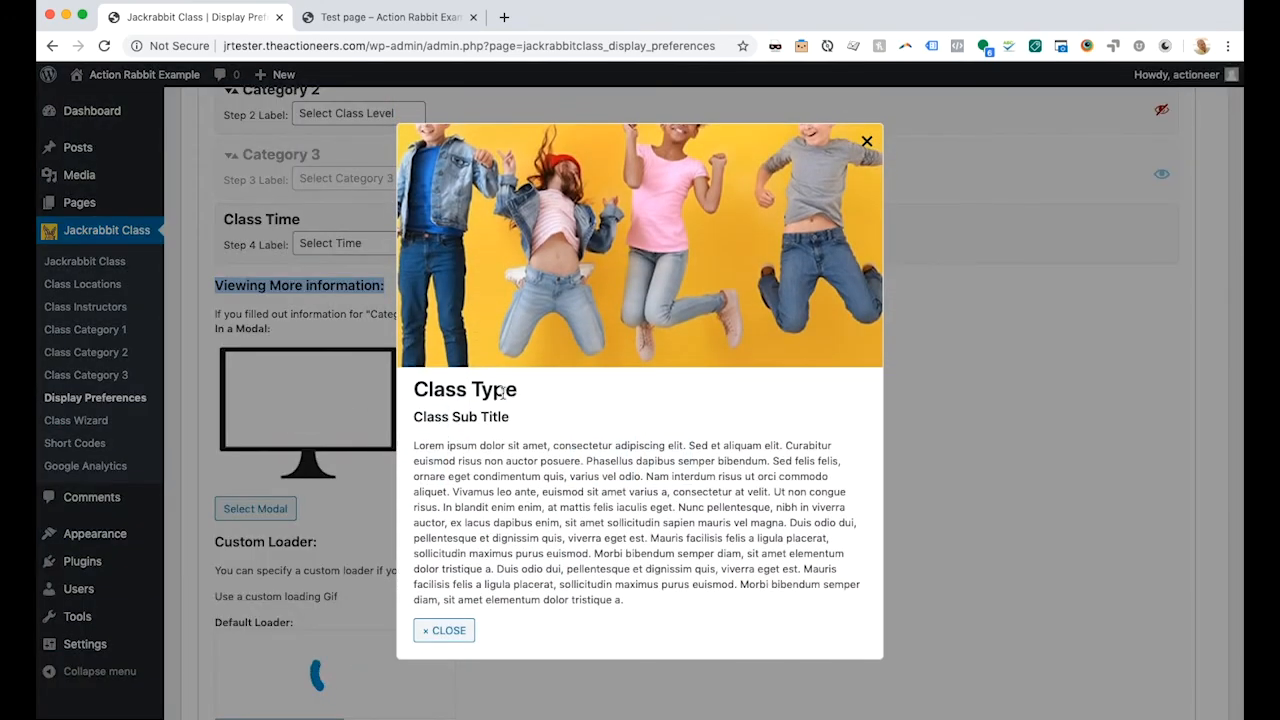
{"action": "left_click", "coordinate": [866, 141]}
{"action": "left_click", "coordinate": [558, 412]}
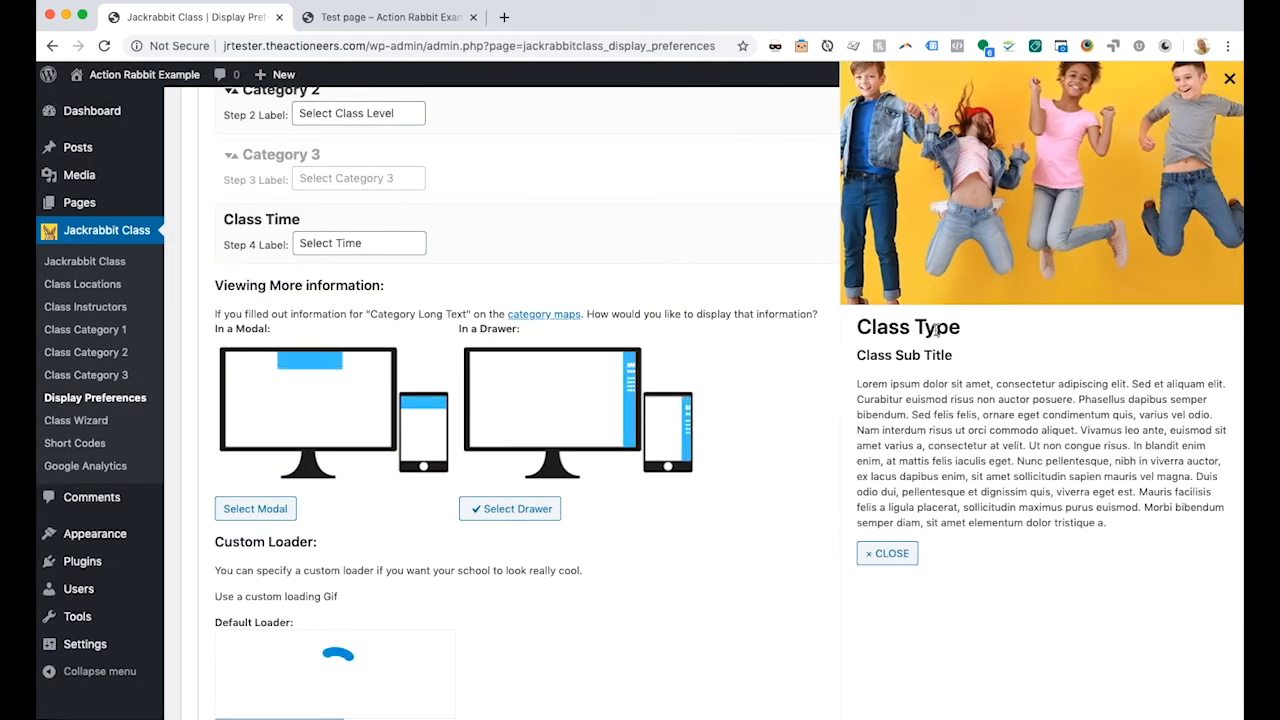
{"action": "left_click", "coordinate": [1230, 80]}
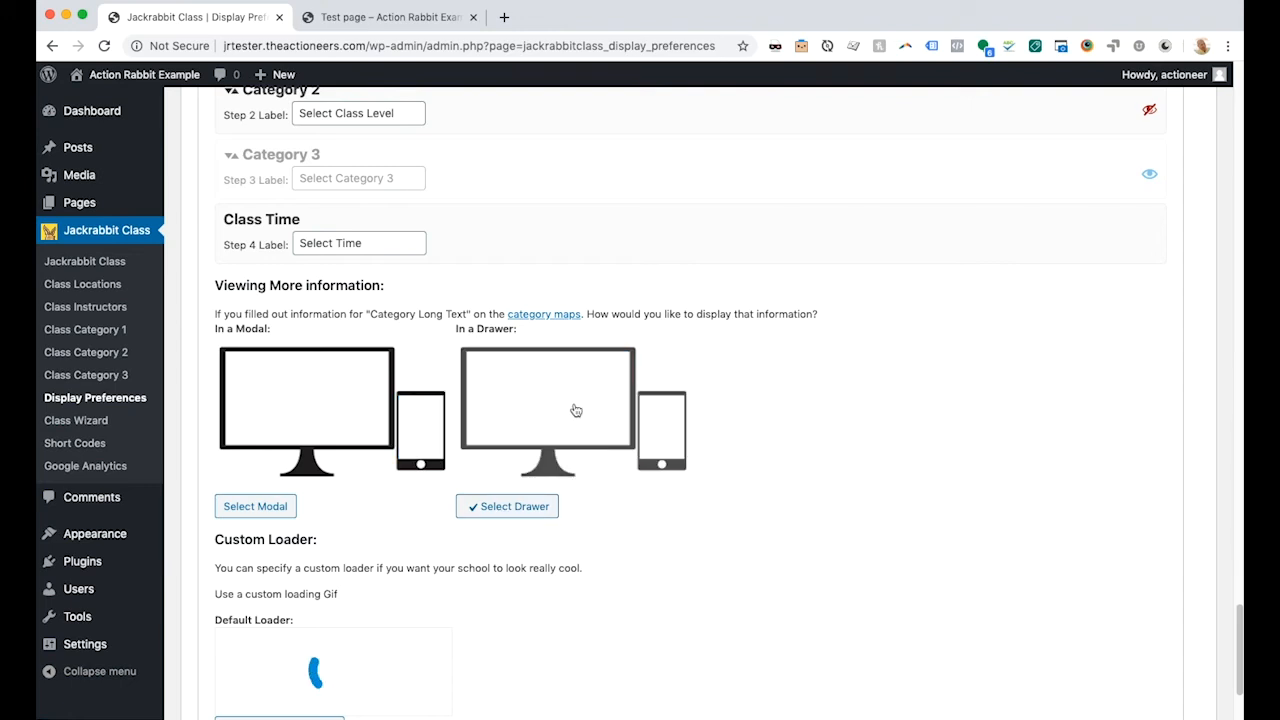
Set the category long text to display in a modal and save the display and order preferences.
{"action": "left_click", "coordinate": [228, 506]}
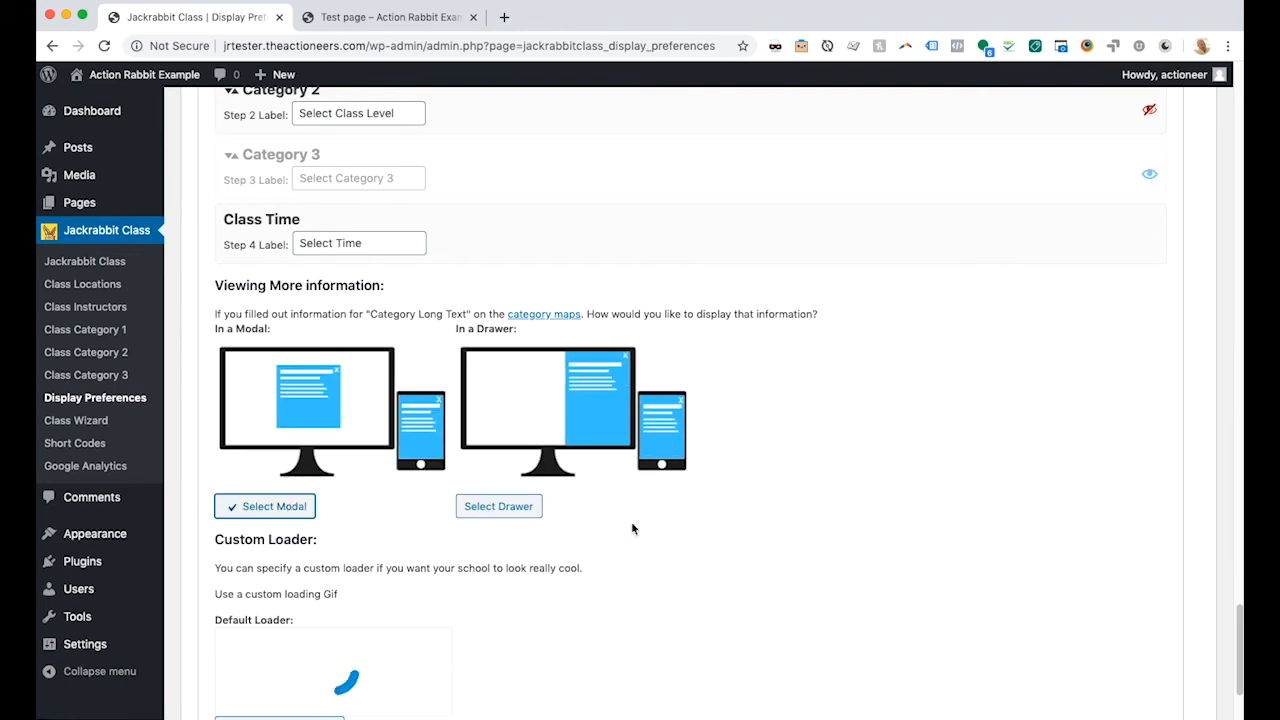
{"action": "scroll", "coordinate": [890, 566], "scroll_direction": "down", "scroll_amount": 1}
{"action": "scroll", "coordinate": [908, 570], "scroll_direction": "down", "scroll_amount": 3}
{"action": "left_click", "coordinate": [1103, 605]}
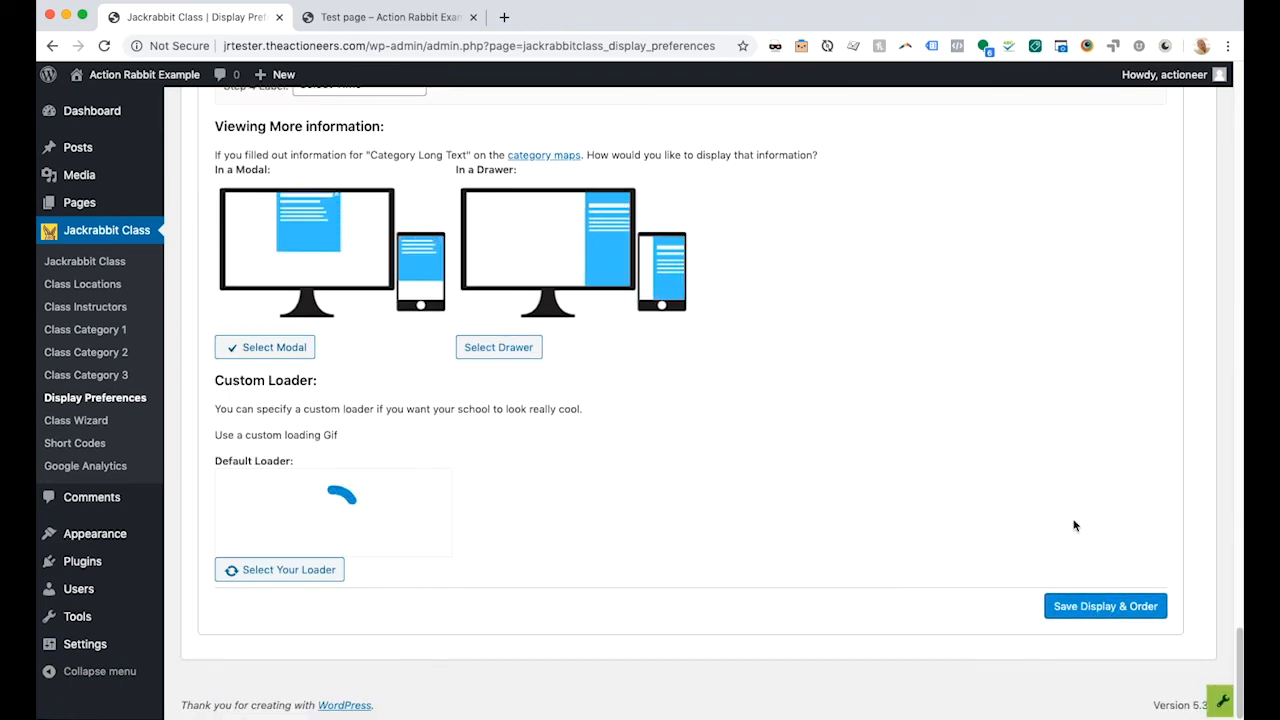
Reload the test page and choose the Aliso Viejo Aquatic Center location.
{"action": "left_click", "coordinate": [384, 26]}
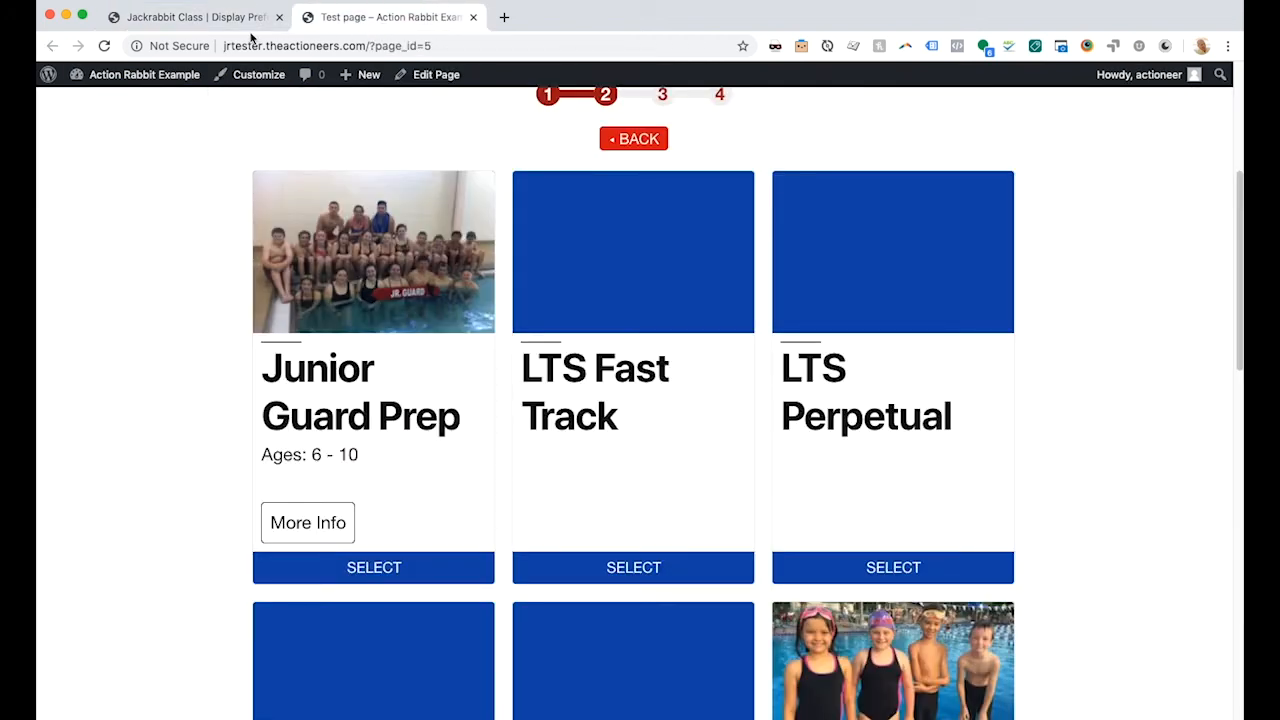
{"action": "left_click", "coordinate": [104, 45]}
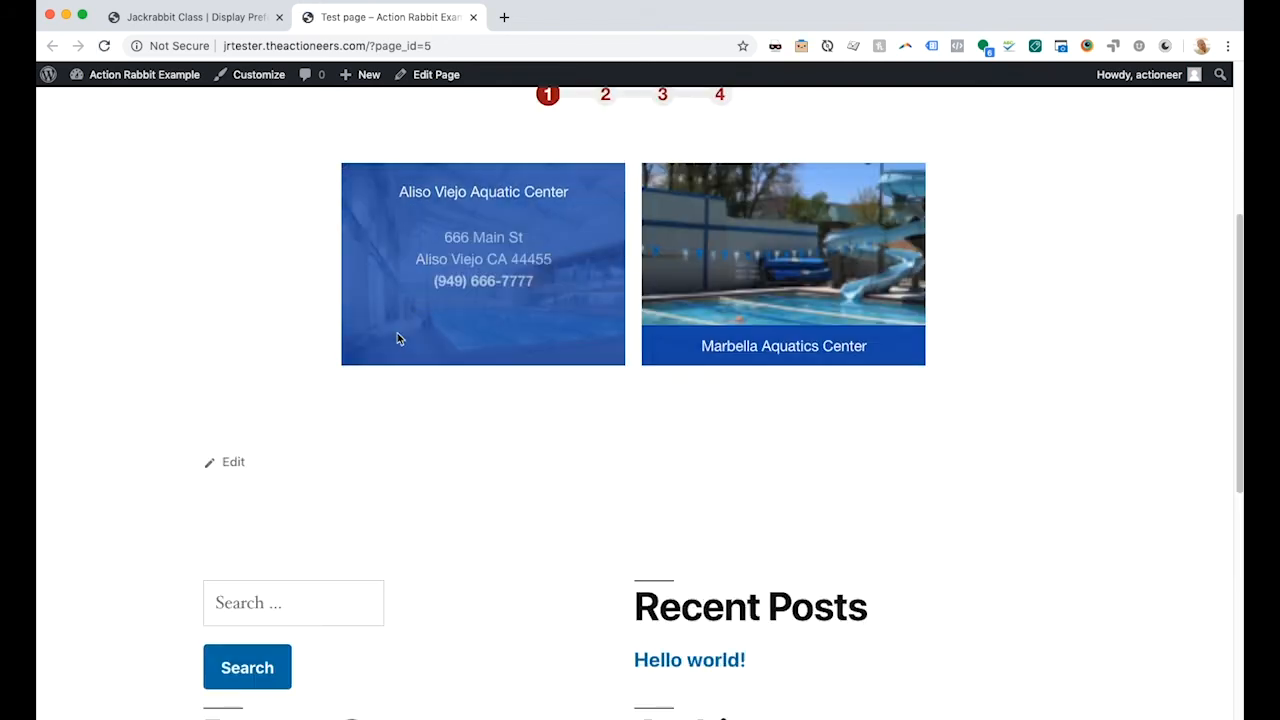
{"action": "scroll", "coordinate": [187, 362], "scroll_direction": "up", "scroll_amount": 3}
{"action": "left_click", "coordinate": [486, 408]}
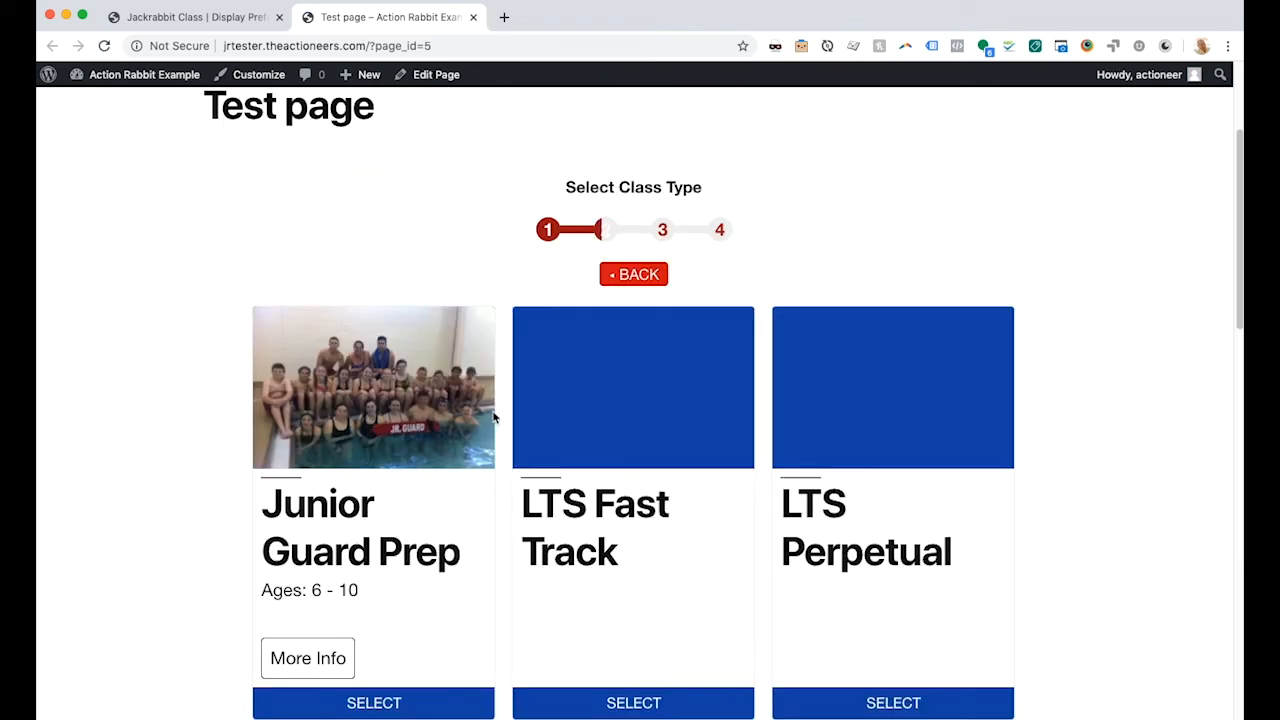
Open the additional information for Junior Guard Prep, read through the modal's text and close it.
{"action": "scroll", "coordinate": [451, 416], "scroll_direction": "down", "scroll_amount": 3}
{"action": "left_click", "coordinate": [340, 521]}
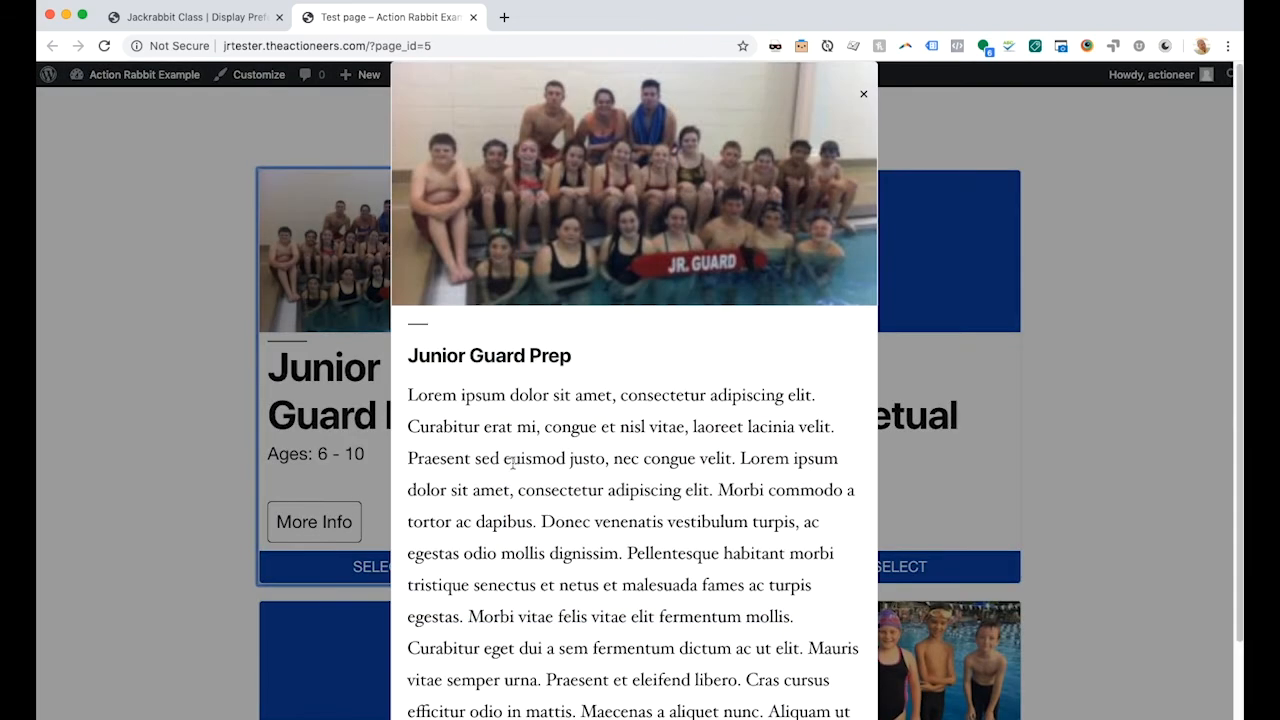
{"action": "scroll", "coordinate": [696, 424], "scroll_direction": "down", "scroll_amount": 2}
{"action": "scroll", "coordinate": [694, 426], "scroll_direction": "up", "scroll_amount": 2}
{"action": "scroll", "coordinate": [689, 427], "scroll_direction": "down", "scroll_amount": 2}
{"action": "scroll", "coordinate": [689, 427], "scroll_direction": "up", "scroll_amount": 2}
{"action": "scroll", "coordinate": [689, 427], "scroll_direction": "down", "scroll_amount": 2}
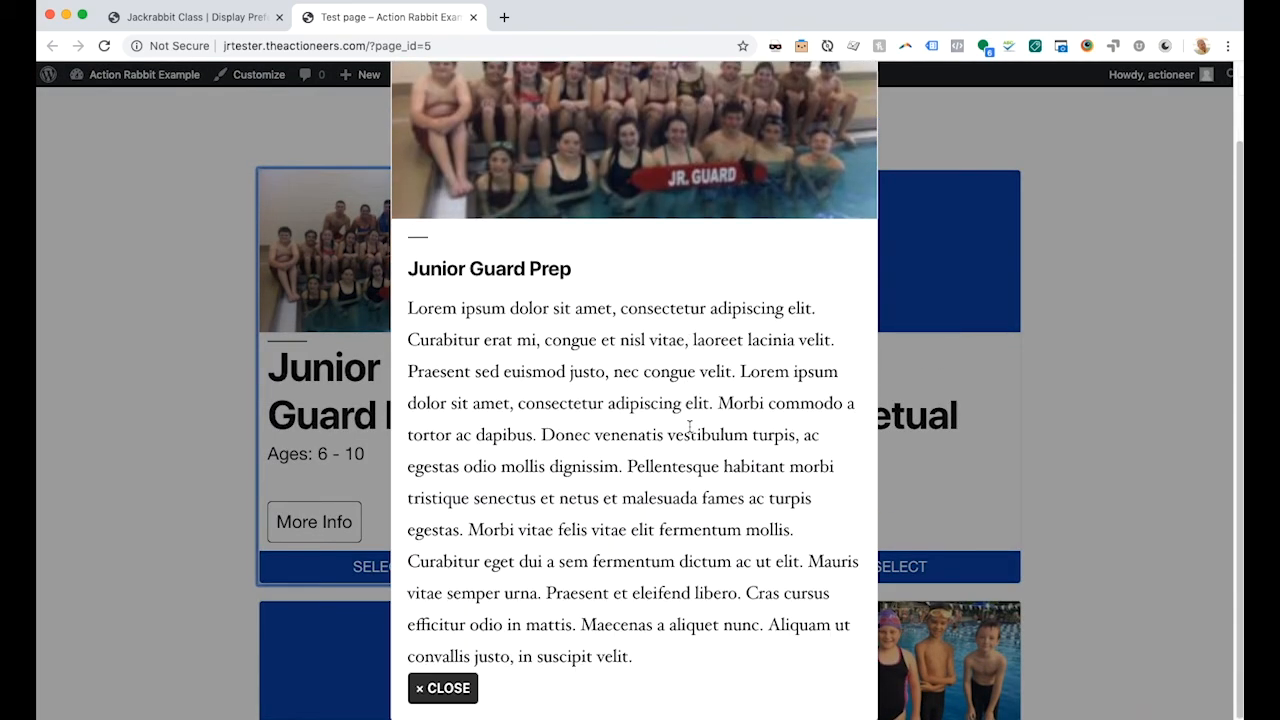
{"action": "scroll", "coordinate": [689, 427], "scroll_direction": "up", "scroll_amount": 2}
{"action": "left_click", "coordinate": [862, 93]}
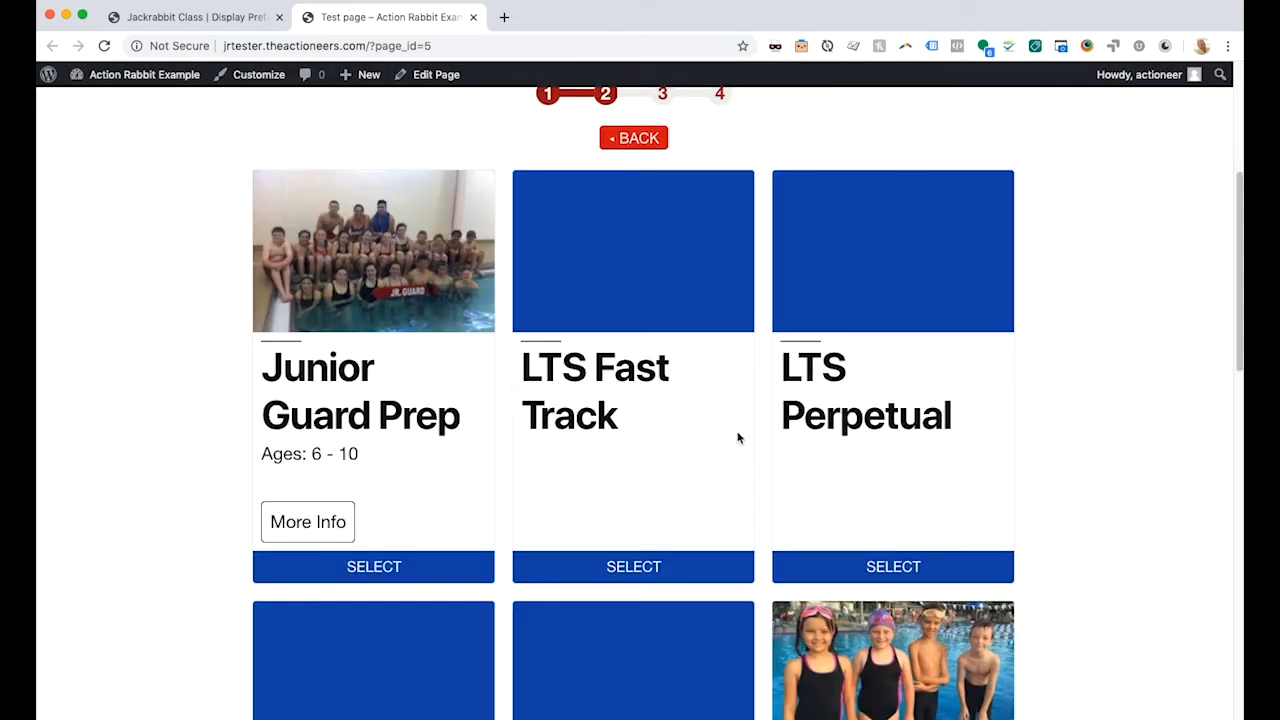
Open the additional information for Swim Team, look through its modal and close it.
{"action": "scroll", "coordinate": [816, 481], "scroll_direction": "down", "scroll_amount": 5}
{"action": "left_click", "coordinate": [860, 440]}
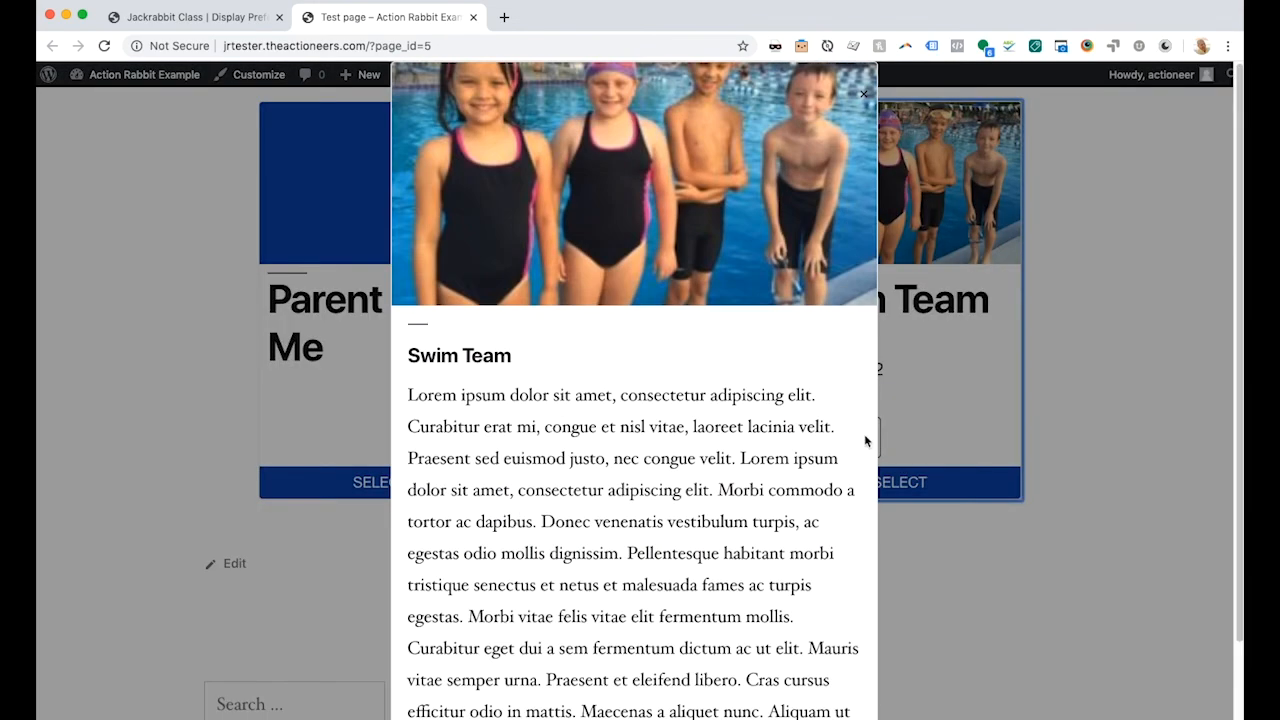
{"action": "scroll", "coordinate": [662, 435], "scroll_direction": "down", "scroll_amount": 2}
{"action": "scroll", "coordinate": [662, 435], "scroll_direction": "up", "scroll_amount": 2}
{"action": "scroll", "coordinate": [662, 440], "scroll_direction": "down", "scroll_amount": 2}
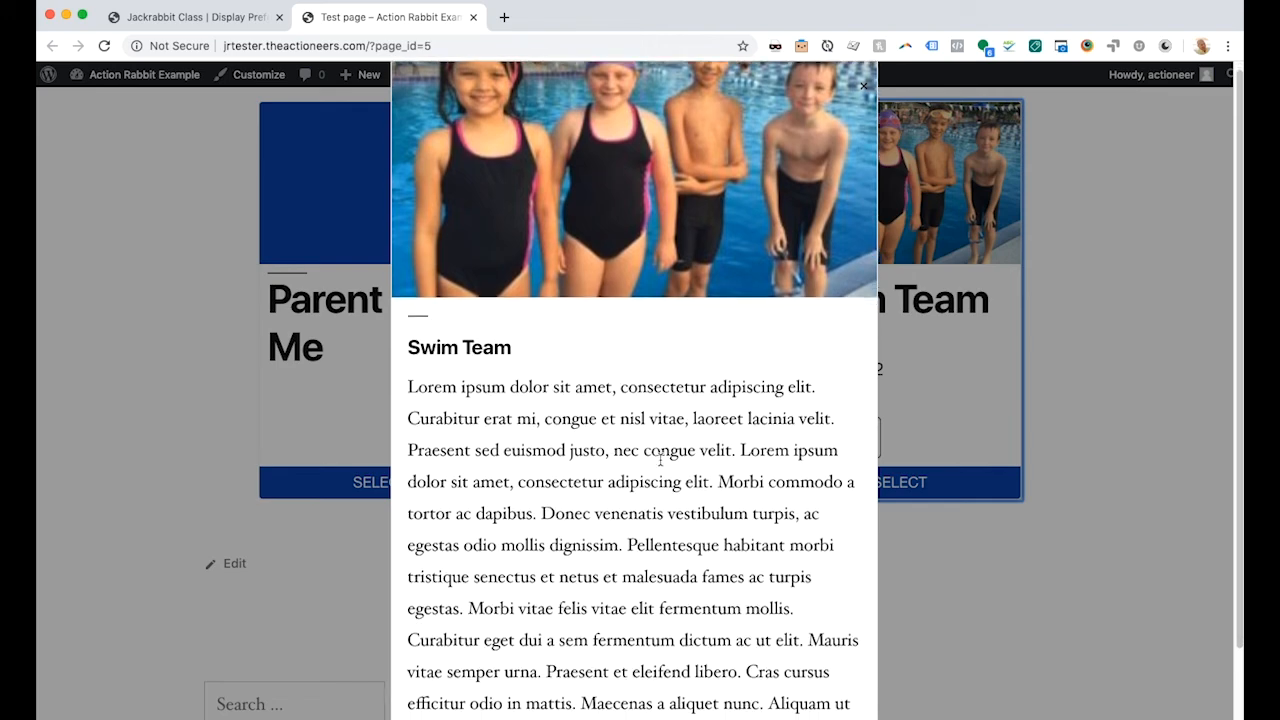
{"action": "left_click", "coordinate": [443, 687]}
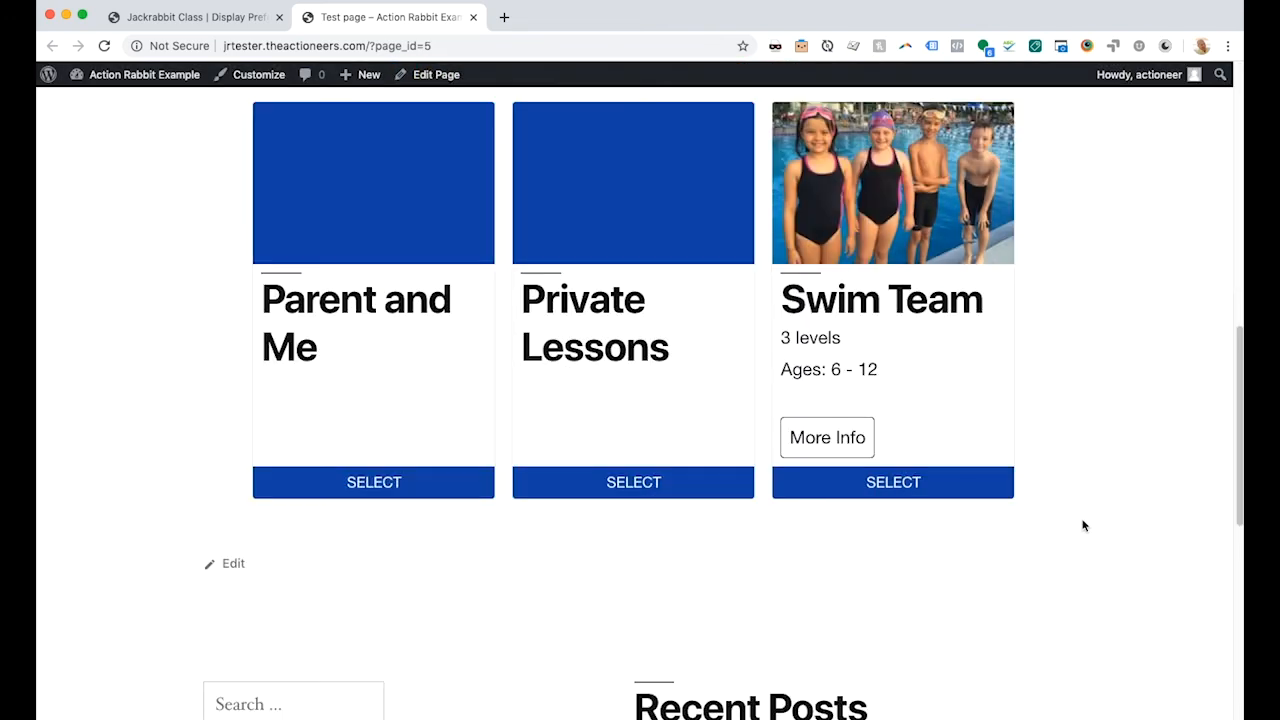
{"action": "scroll", "coordinate": [1076, 524], "scroll_direction": "up", "scroll_amount": 2}
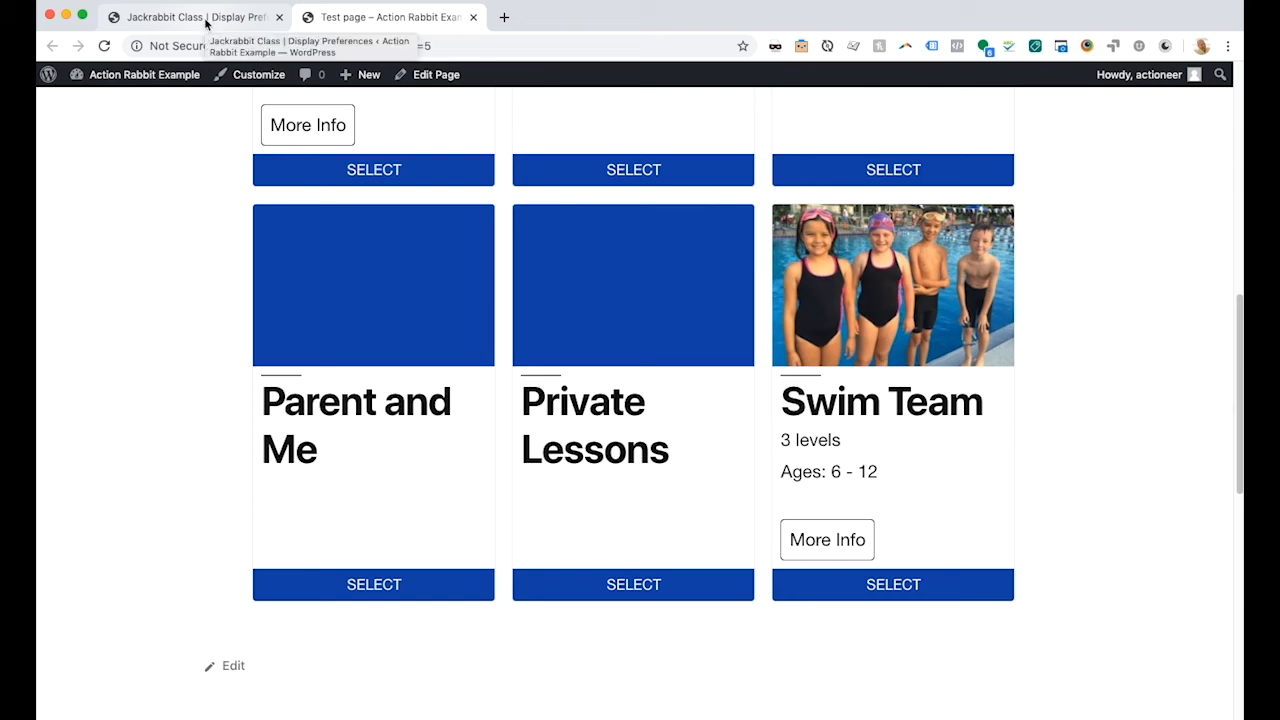
In the admin's Display Preferences, move Category 2 above Category 1 in the class filtering order and save.
{"action": "scroll", "coordinate": [228, 241], "scroll_direction": "up", "scroll_amount": 4}
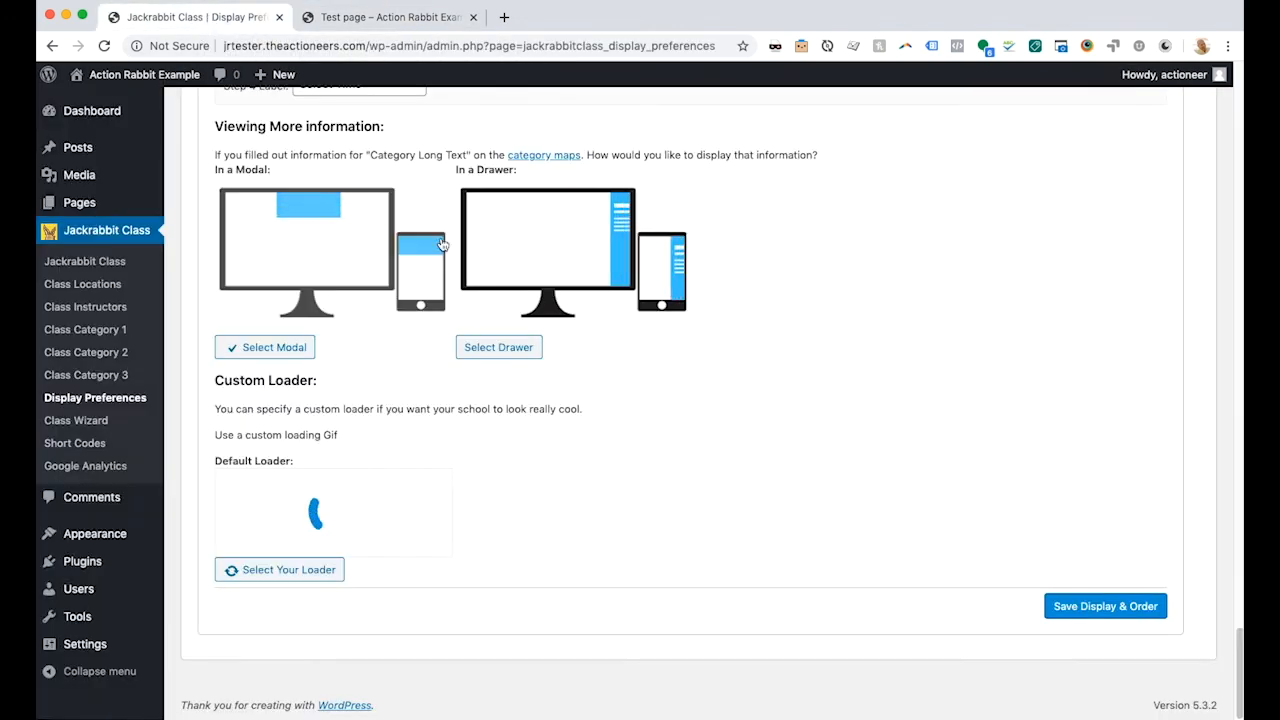
{"action": "scroll", "coordinate": [697, 454], "scroll_direction": "up", "scroll_amount": 3}
{"action": "scroll", "coordinate": [767, 465], "scroll_direction": "up", "scroll_amount": 1}
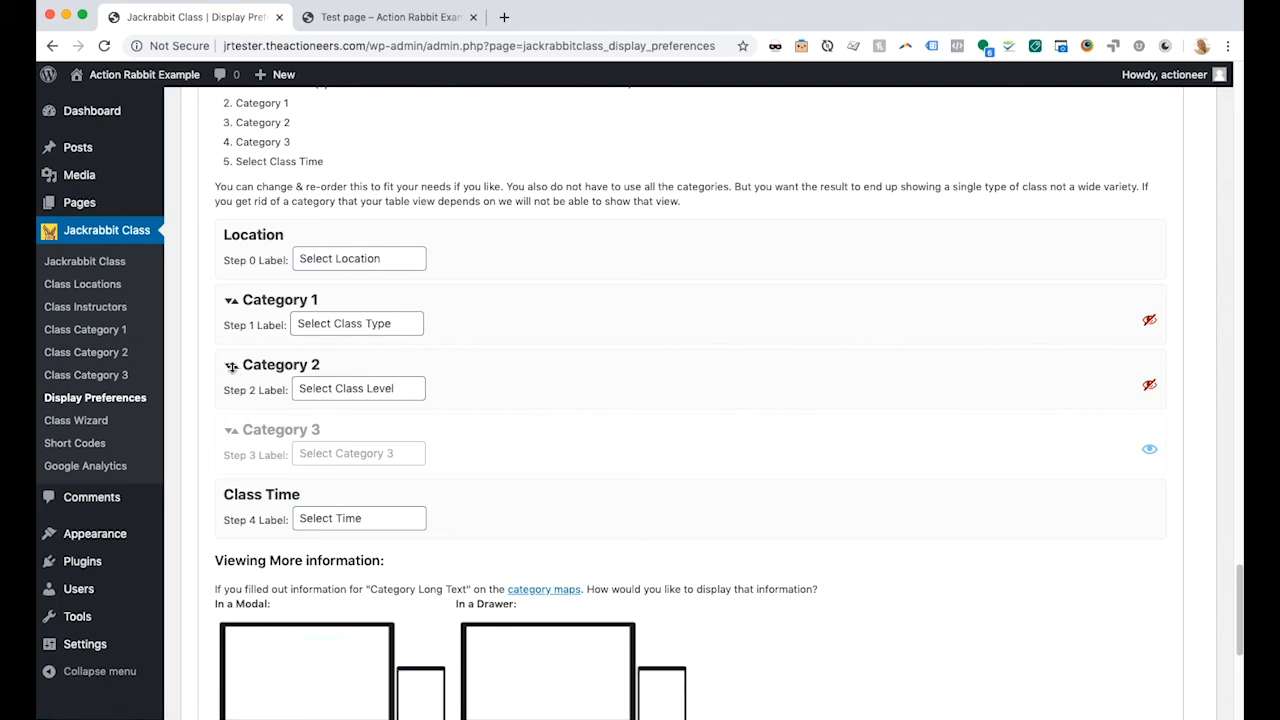
{"action": "left_click_drag", "start_coordinate": [229, 368], "coordinate": [229, 298]}
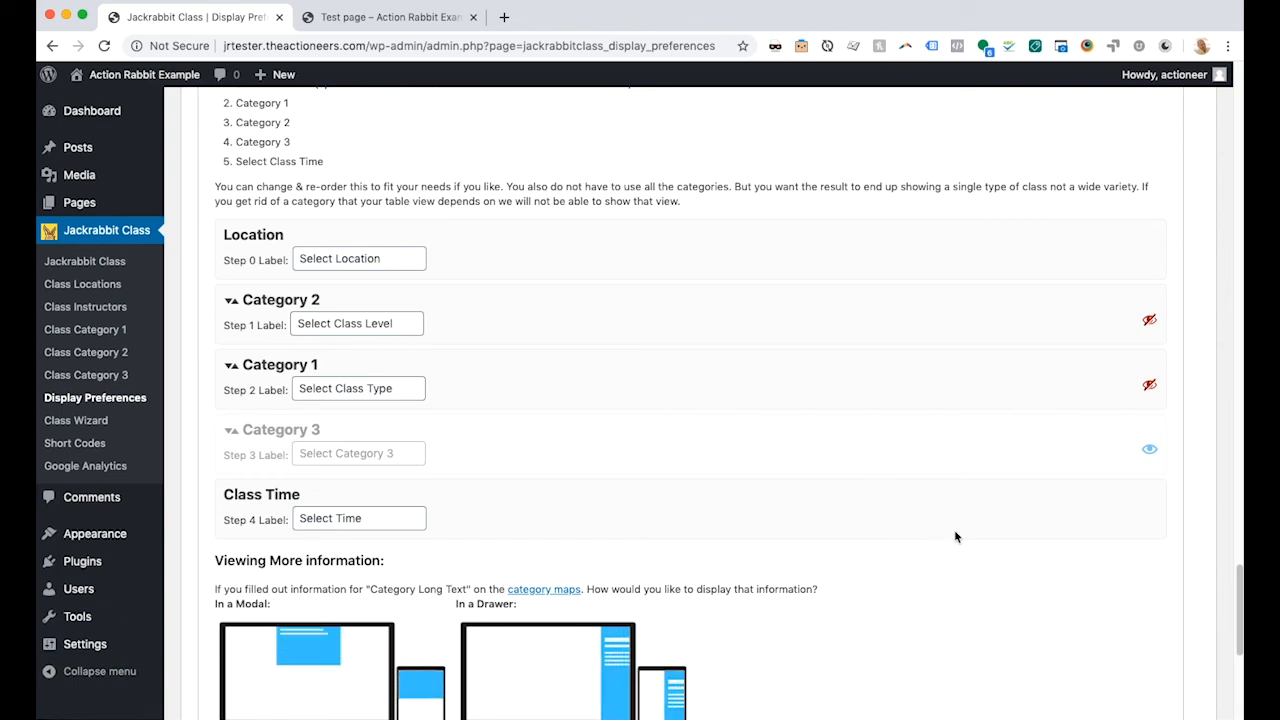
{"action": "scroll", "coordinate": [996, 528], "scroll_direction": "down", "scroll_amount": 5}
{"action": "left_click", "coordinate": [1103, 634]}
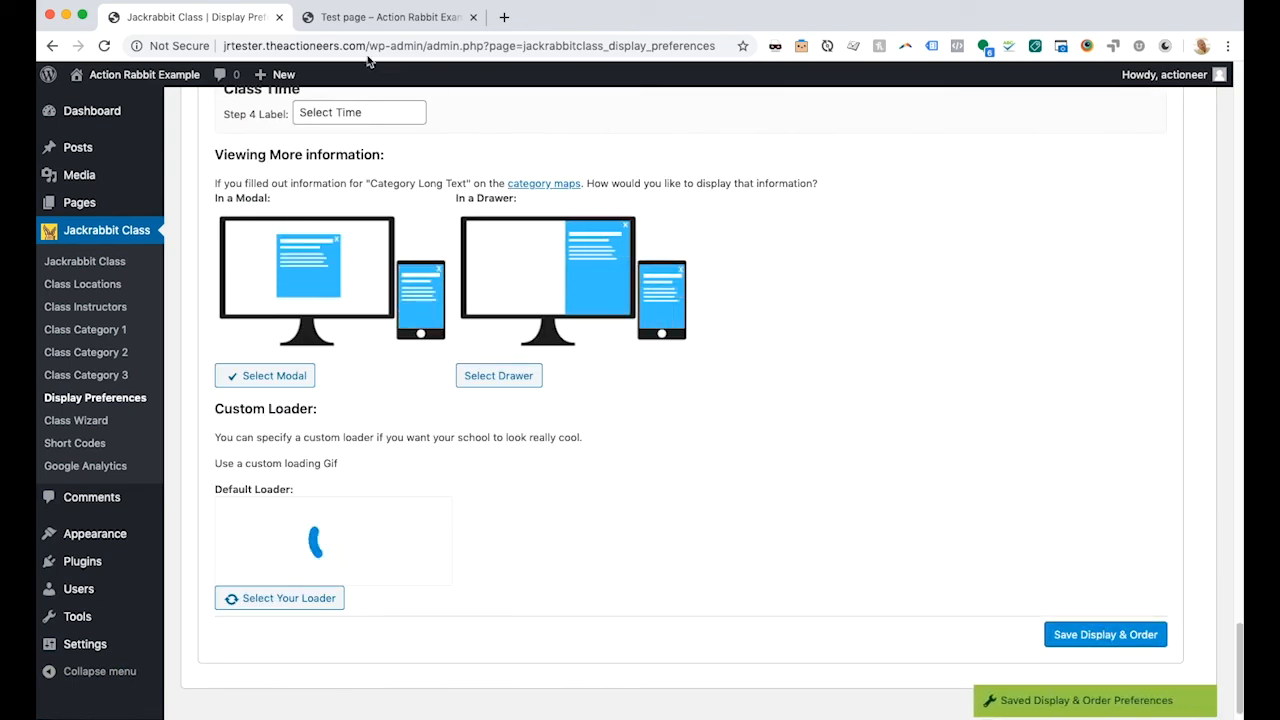
Reload the test page to check the changed filtering order, choosing the Aliso Viejo Aquatic Center.
{"action": "left_click", "coordinate": [378, 17]}
{"action": "scroll", "coordinate": [142, 262], "scroll_direction": "up", "scroll_amount": 5}
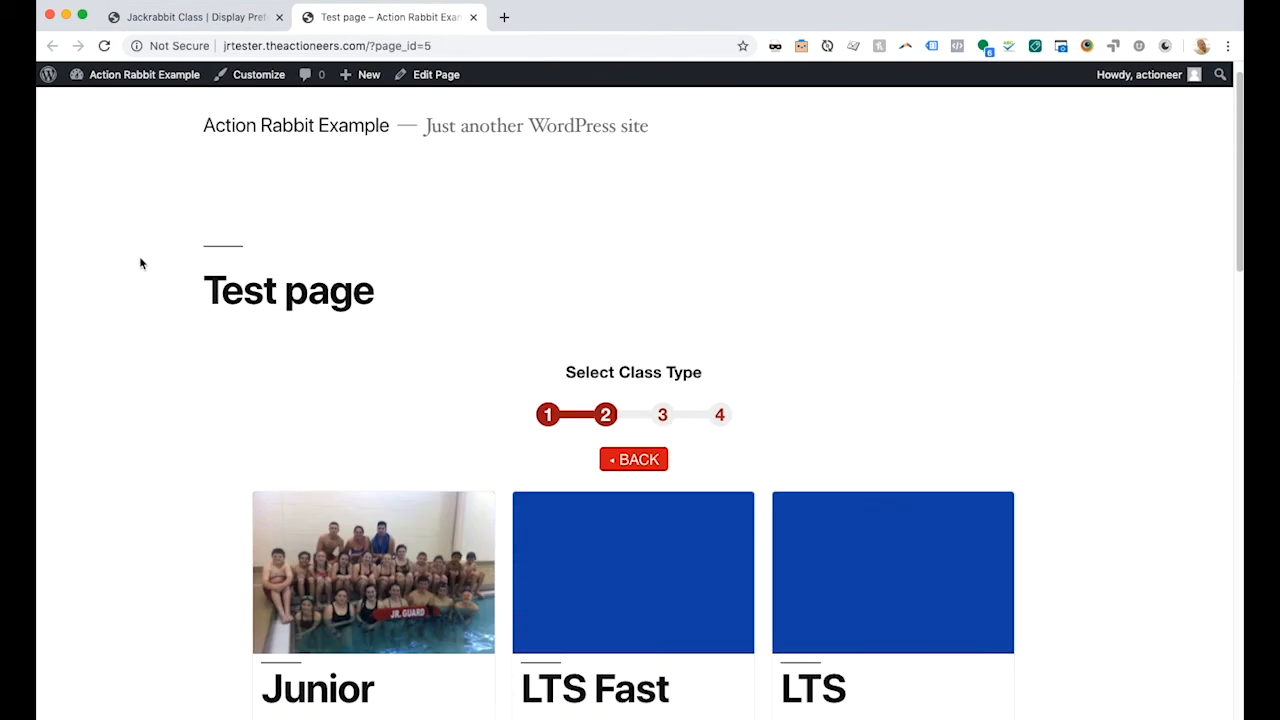
{"action": "left_click", "coordinate": [104, 46]}
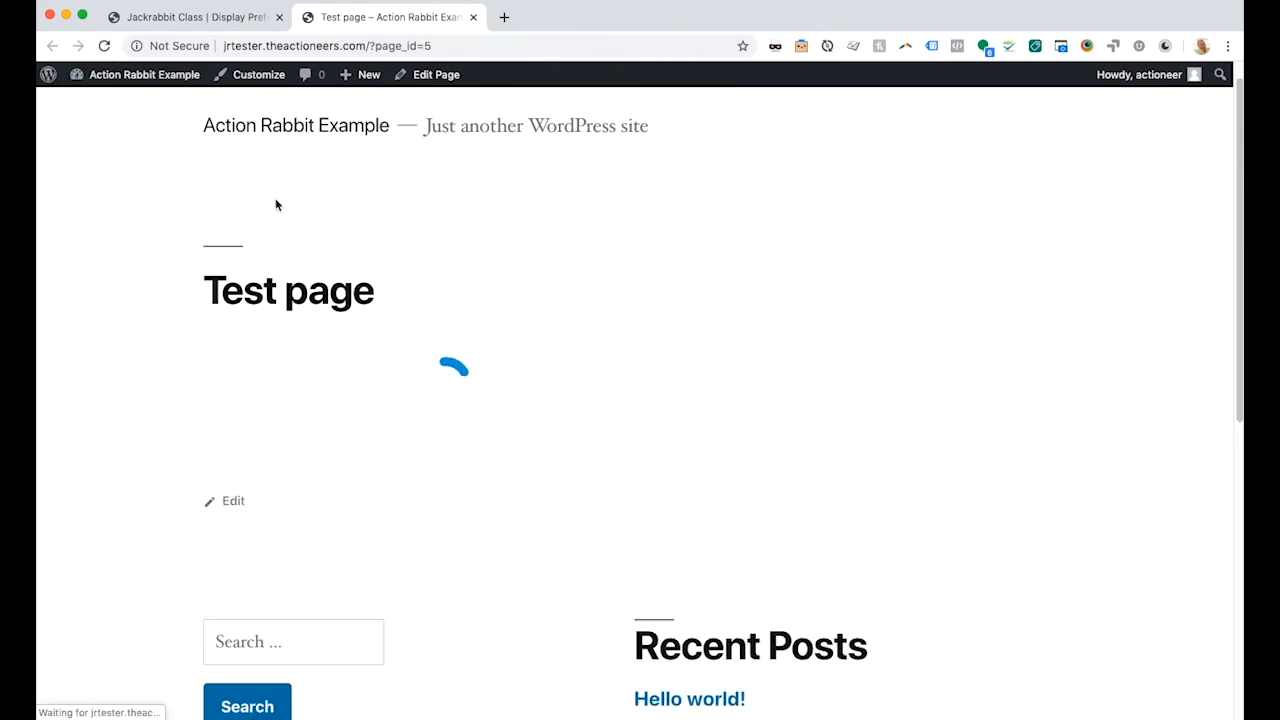
{"action": "scroll", "coordinate": [502, 340], "scroll_direction": "down", "scroll_amount": 3}
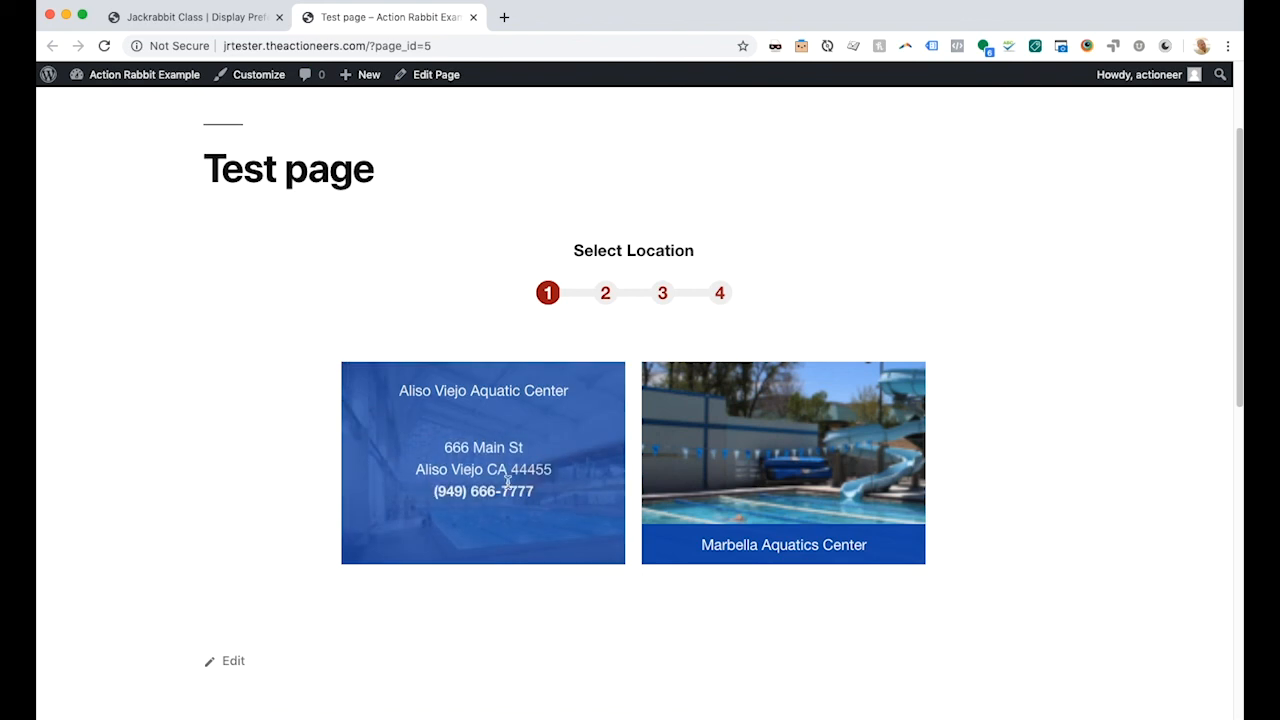
{"action": "mouse_move", "coordinate": [458, 518]}
{"action": "left_click", "coordinate": [470, 452]}
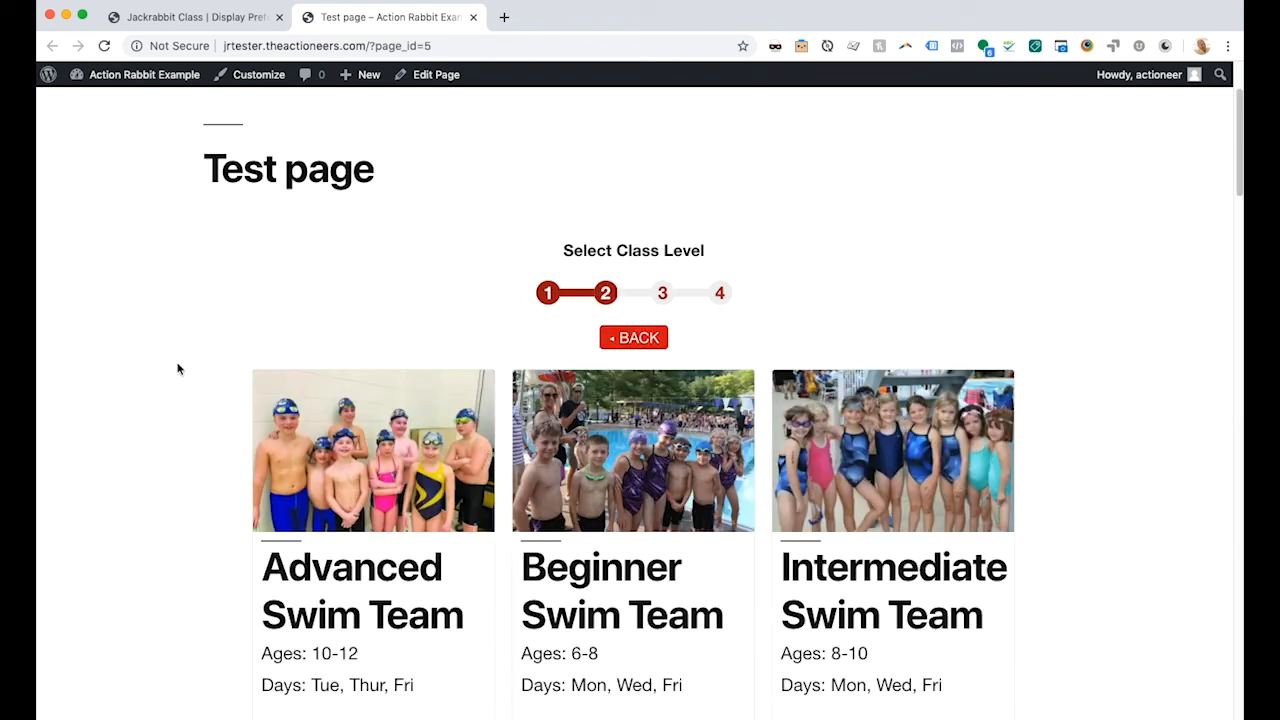
Review the Select Class Level cards, view the class times for Advanced Swim Team and go back to the class levels.
{"action": "left_click_drag", "start_coordinate": [553, 258], "coordinate": [715, 256]}
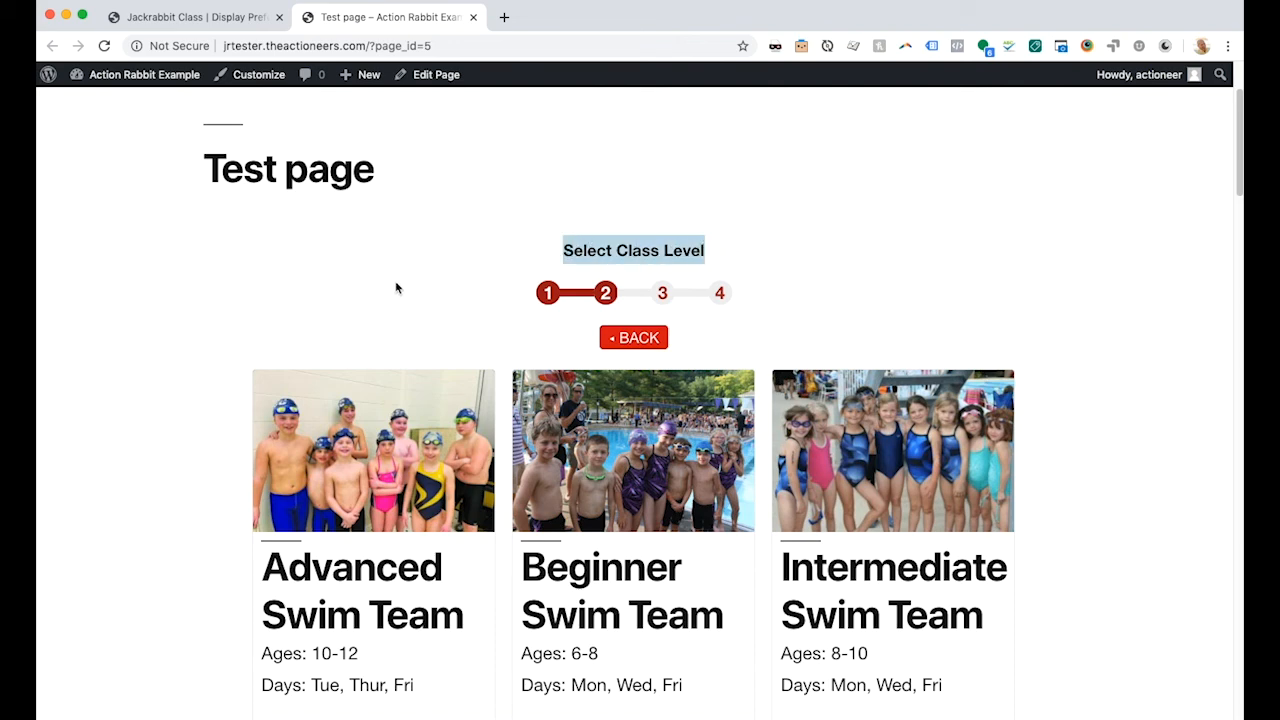
{"action": "scroll", "coordinate": [295, 300], "scroll_direction": "down", "scroll_amount": 5}
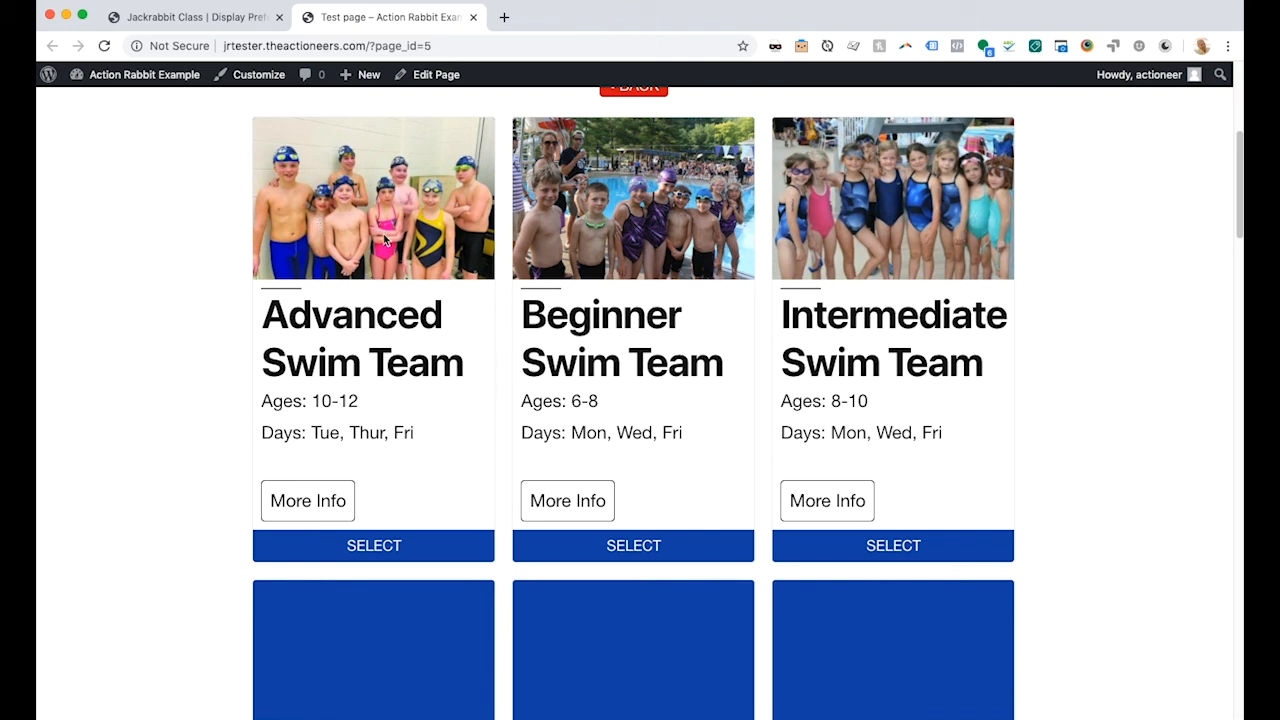
{"action": "scroll", "coordinate": [395, 245], "scroll_direction": "down", "scroll_amount": 2}
{"action": "scroll", "coordinate": [380, 260], "scroll_direction": "up", "scroll_amount": 3}
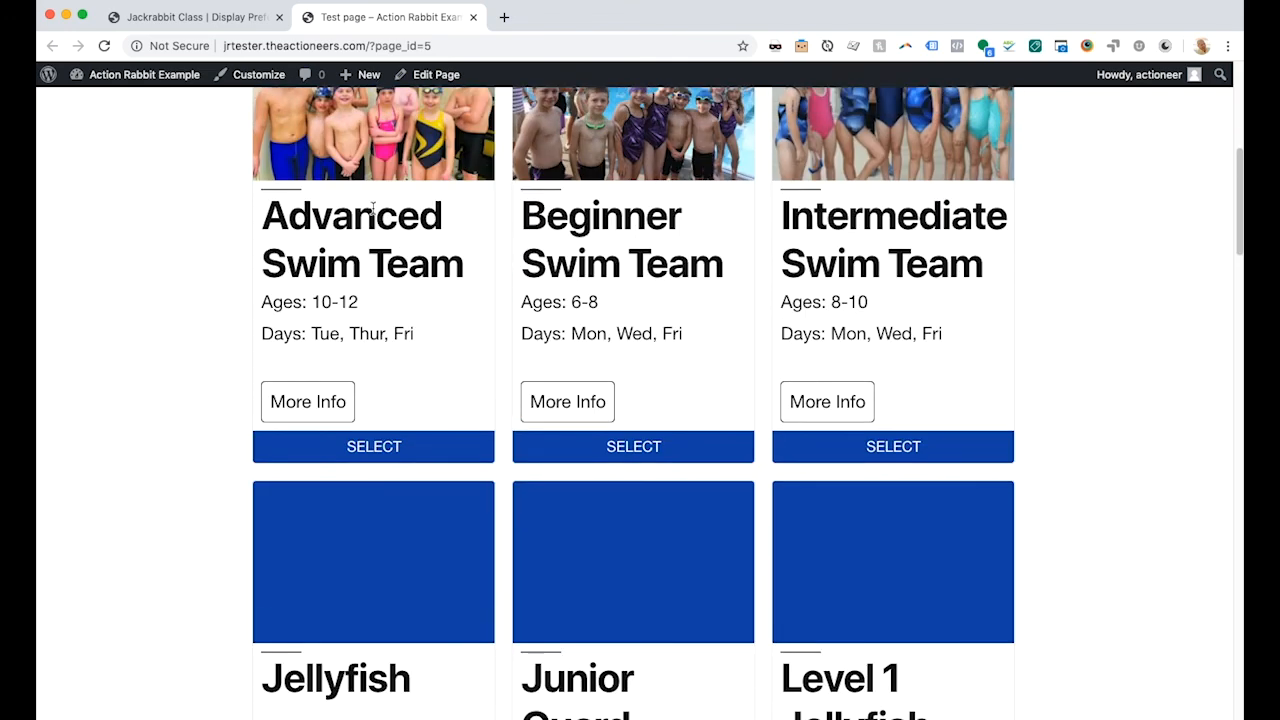
{"action": "left_click", "coordinate": [366, 275]}
{"action": "scroll", "coordinate": [302, 292], "scroll_direction": "up", "scroll_amount": 3}
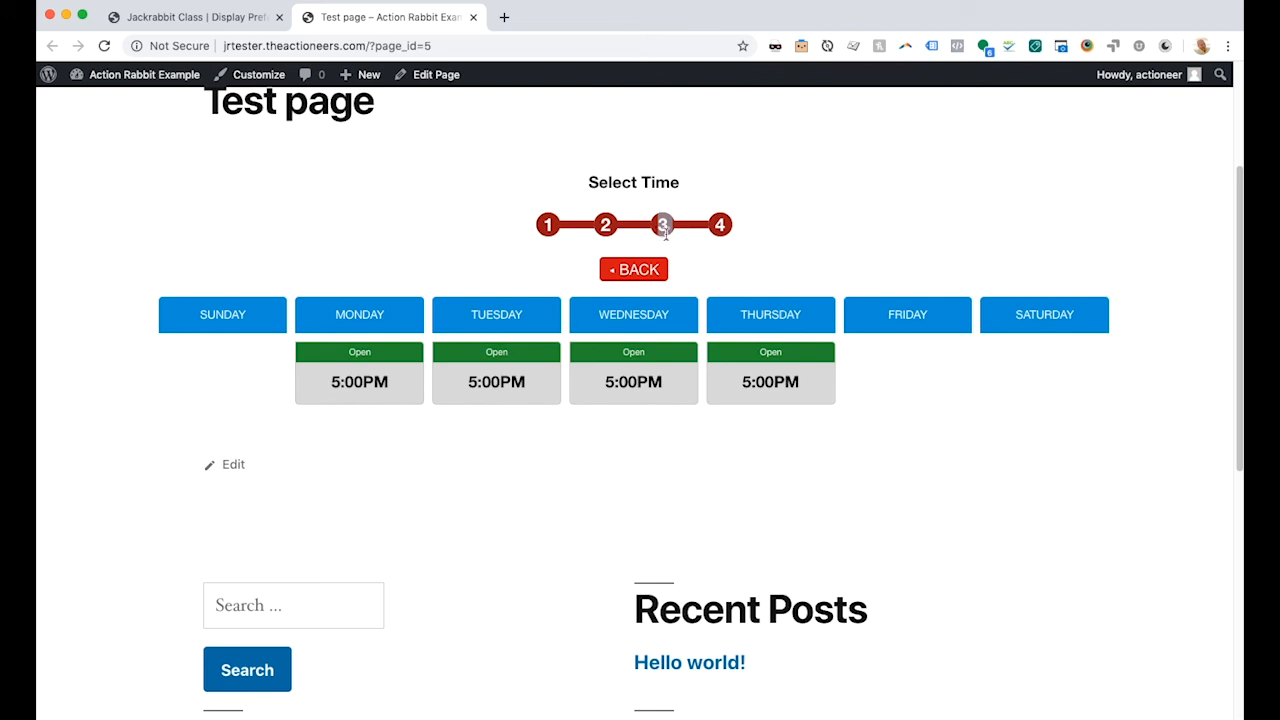
{"action": "left_click", "coordinate": [652, 266]}
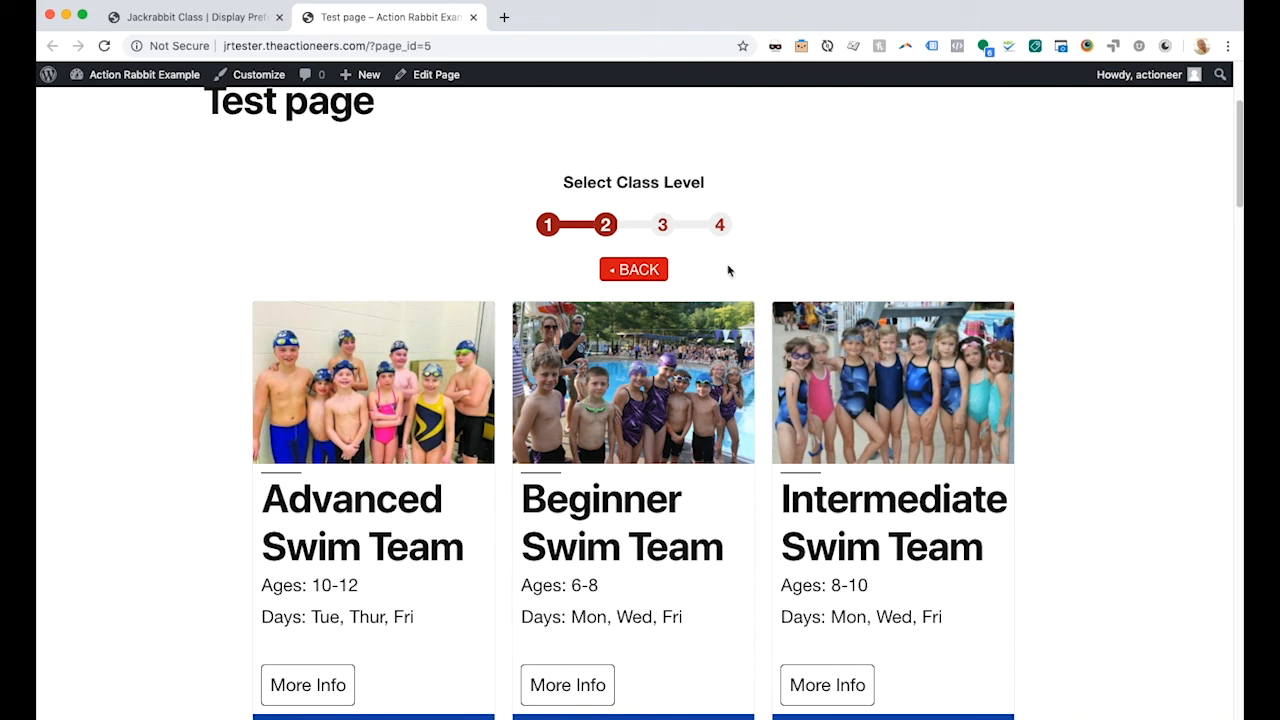
Return to Display Preferences, move Category 1 back above Category 2 in the filtering order and save.
{"action": "left_click", "coordinate": [189, 18]}
{"action": "scroll", "coordinate": [452, 328], "scroll_direction": "up", "scroll_amount": 5}
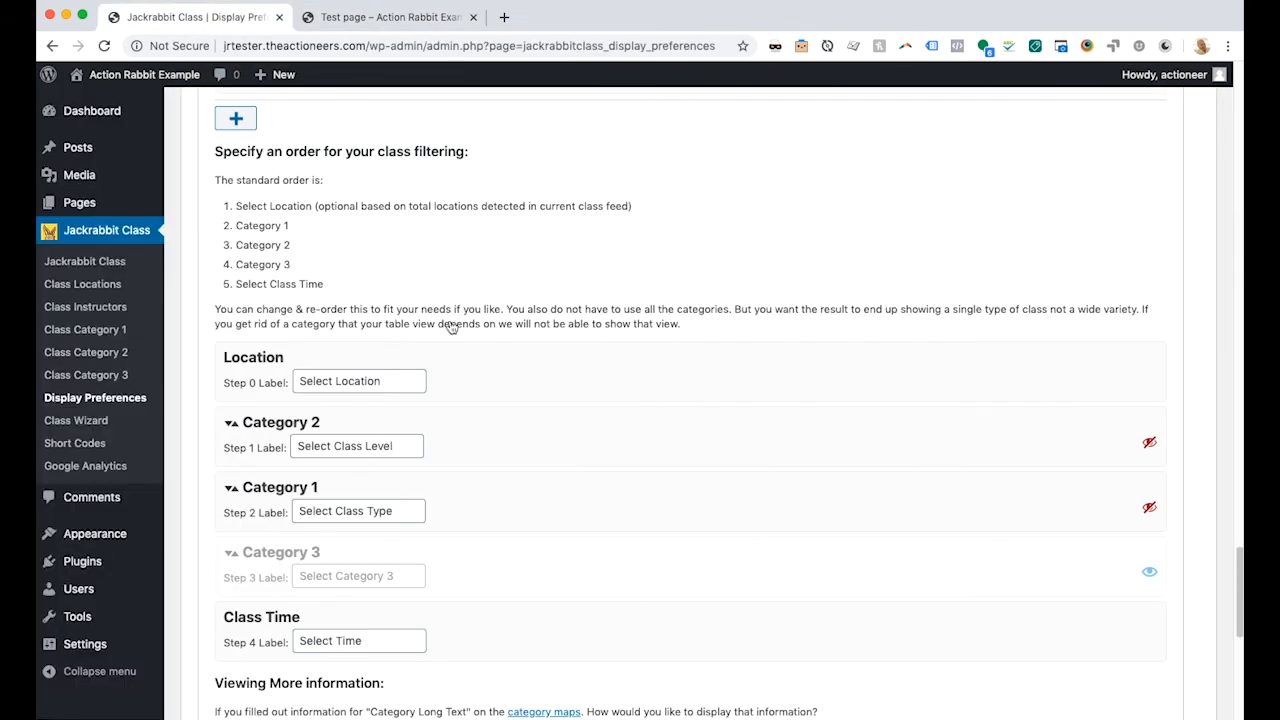
{"action": "scroll", "coordinate": [452, 328], "scroll_direction": "down", "scroll_amount": 2}
{"action": "left_click_drag", "start_coordinate": [232, 374], "coordinate": [236, 316]}
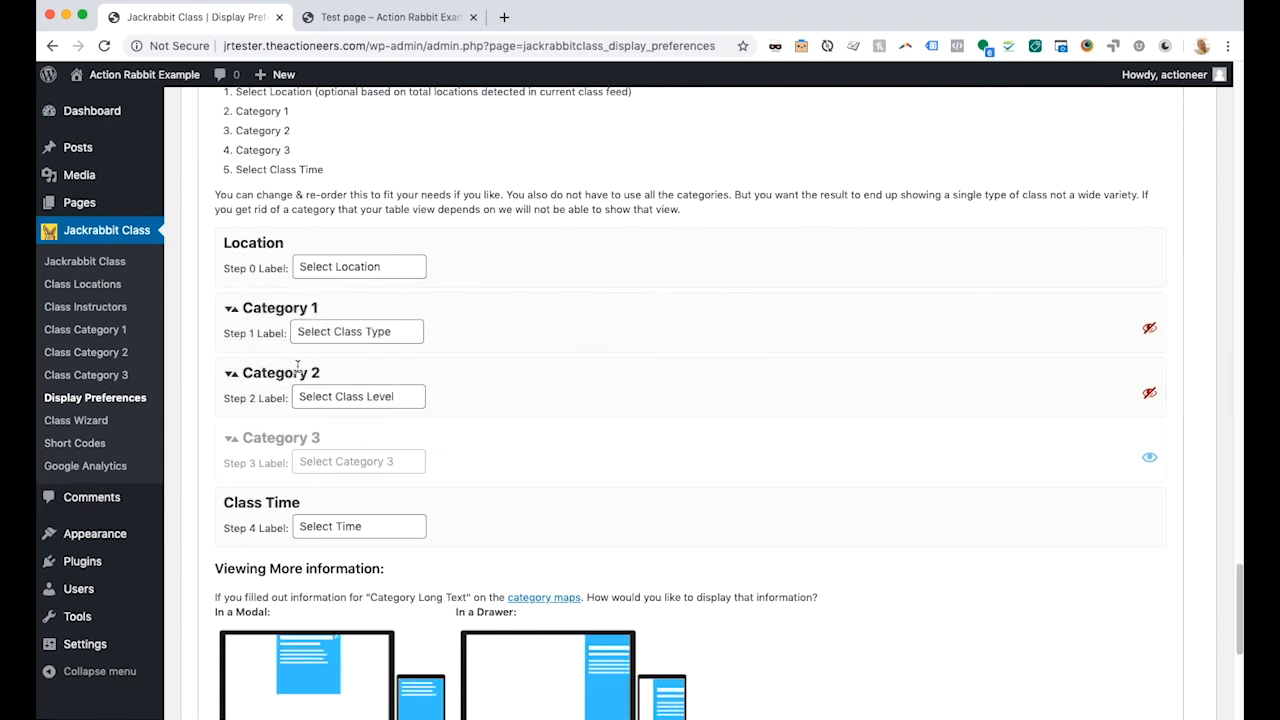
{"action": "scroll", "coordinate": [1060, 563], "scroll_direction": "down", "scroll_amount": 5}
{"action": "left_click", "coordinate": [1092, 605]}
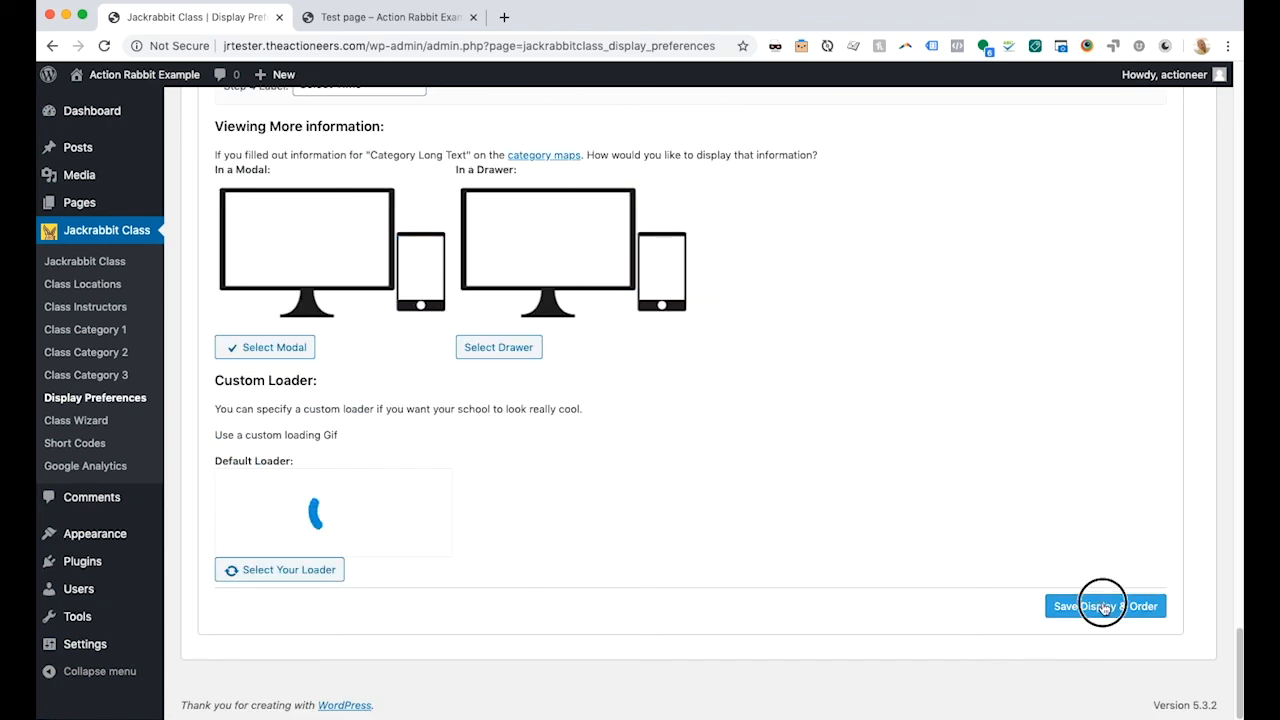
Reload the test page with the restored filtering order and choose the Aliso Viejo Aquatic Center.
{"action": "left_click", "coordinate": [376, 18]}
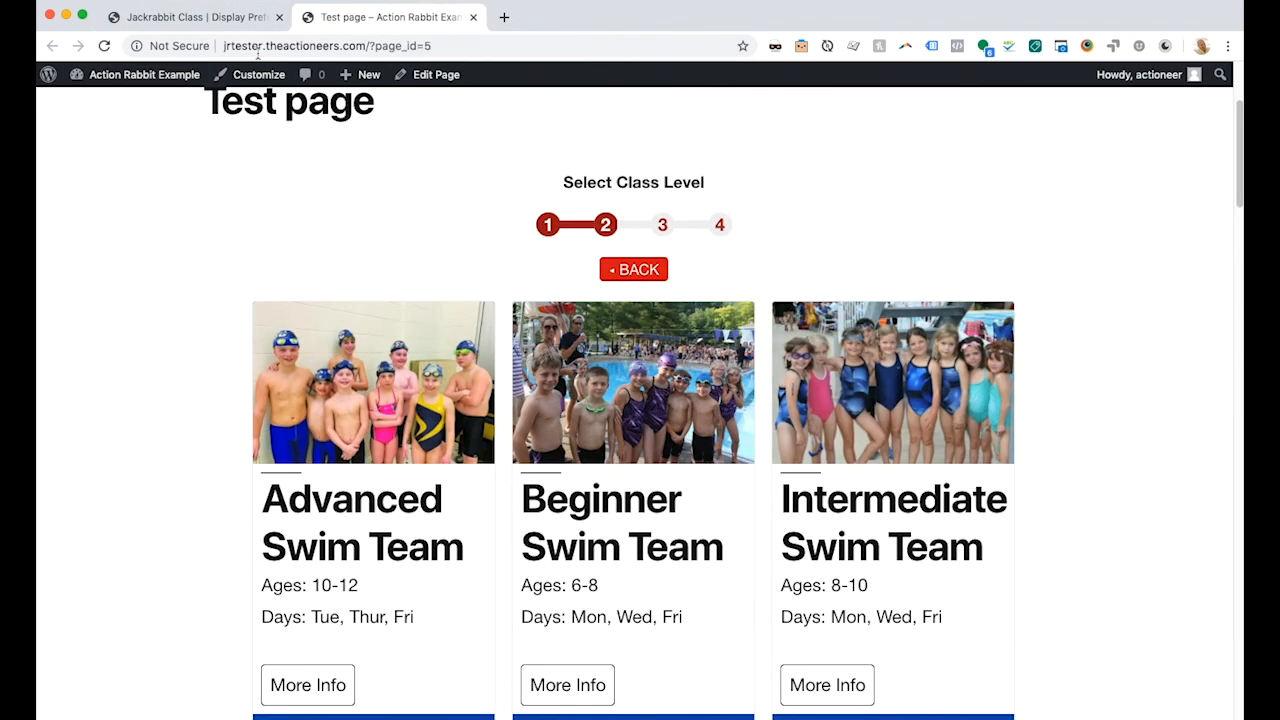
{"action": "left_click", "coordinate": [104, 45]}
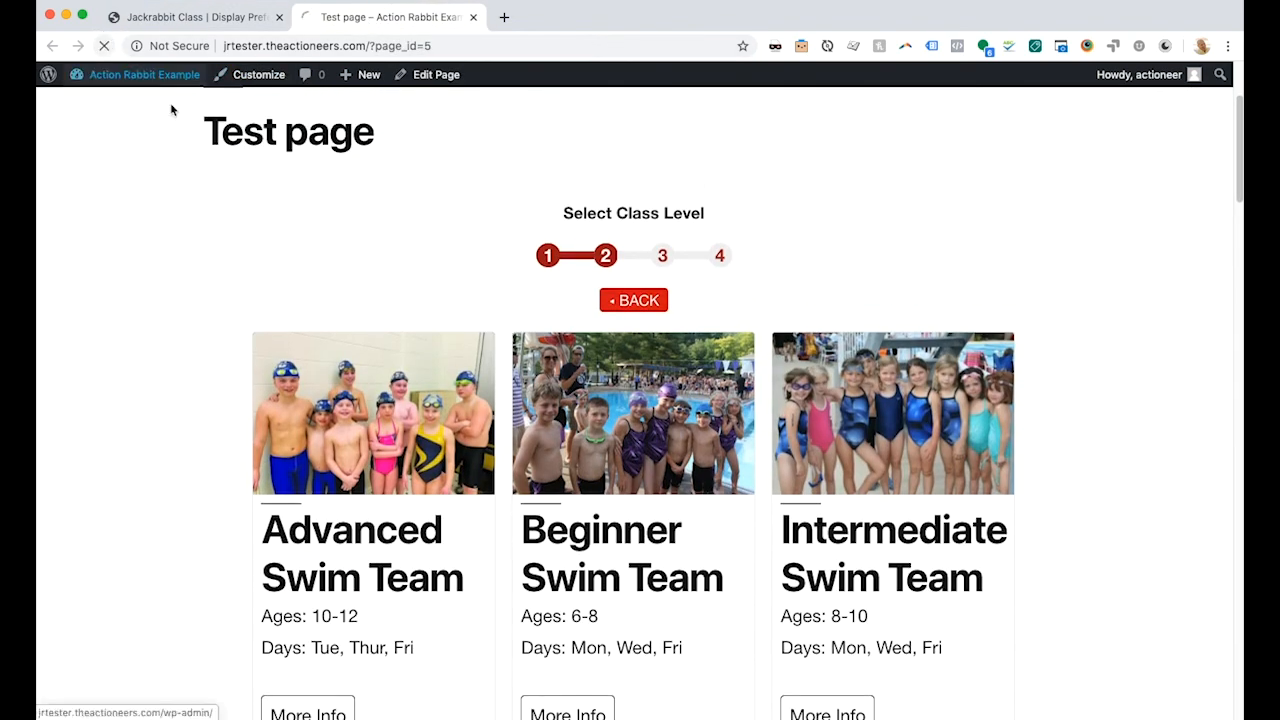
{"action": "left_click", "coordinate": [446, 412]}
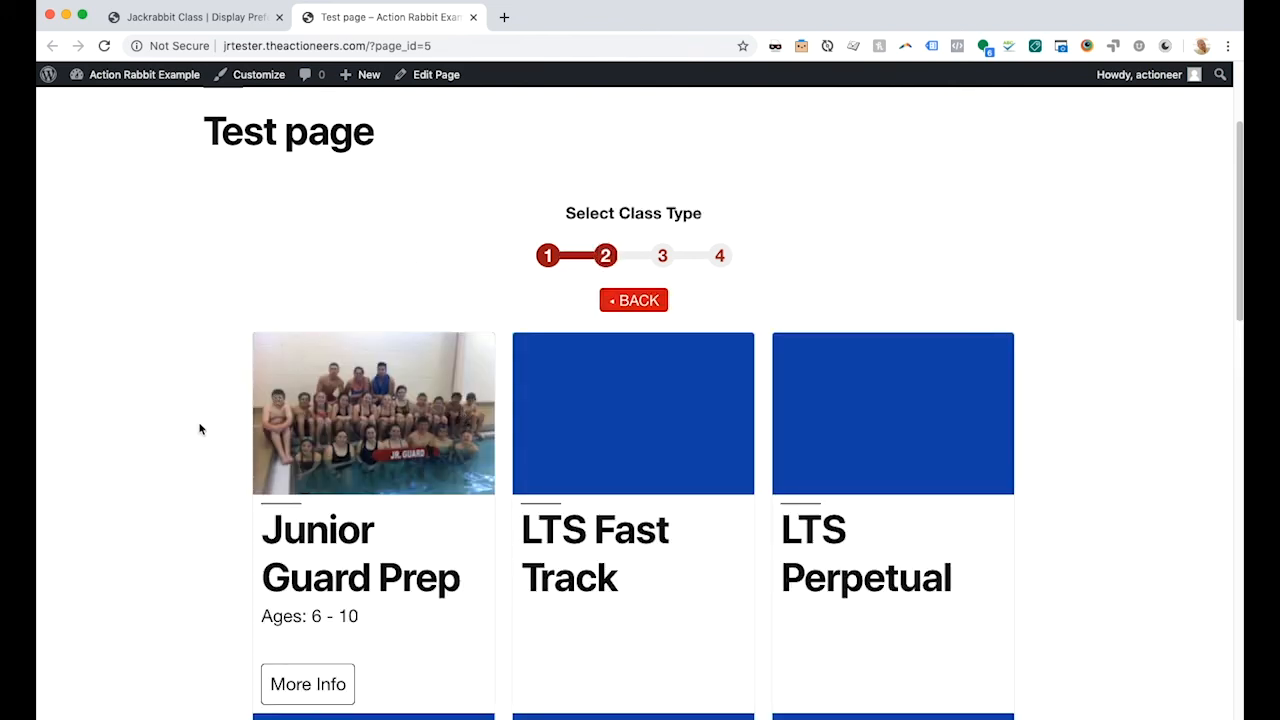
Choose the Swim Team class type and the Advanced Swim Team level to view the class times.
{"action": "scroll", "coordinate": [196, 428], "scroll_direction": "down", "scroll_amount": 3}
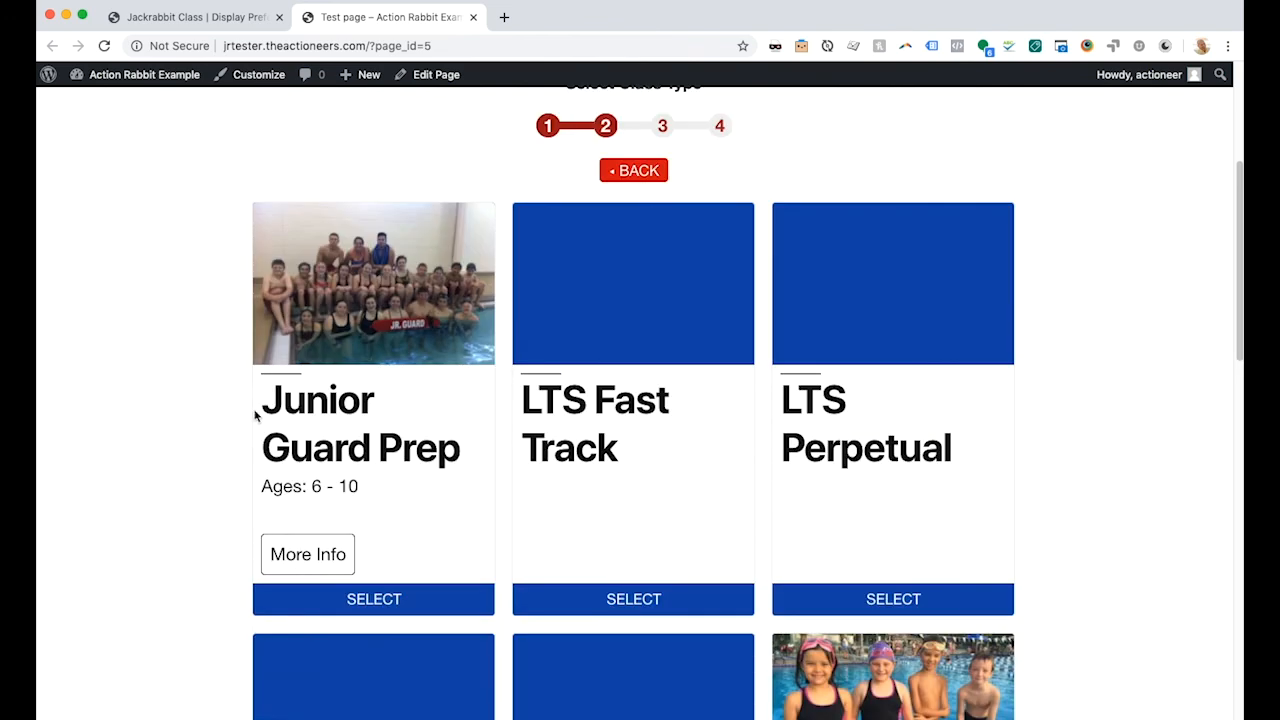
{"action": "scroll", "coordinate": [916, 449], "scroll_direction": "down", "scroll_amount": 3}
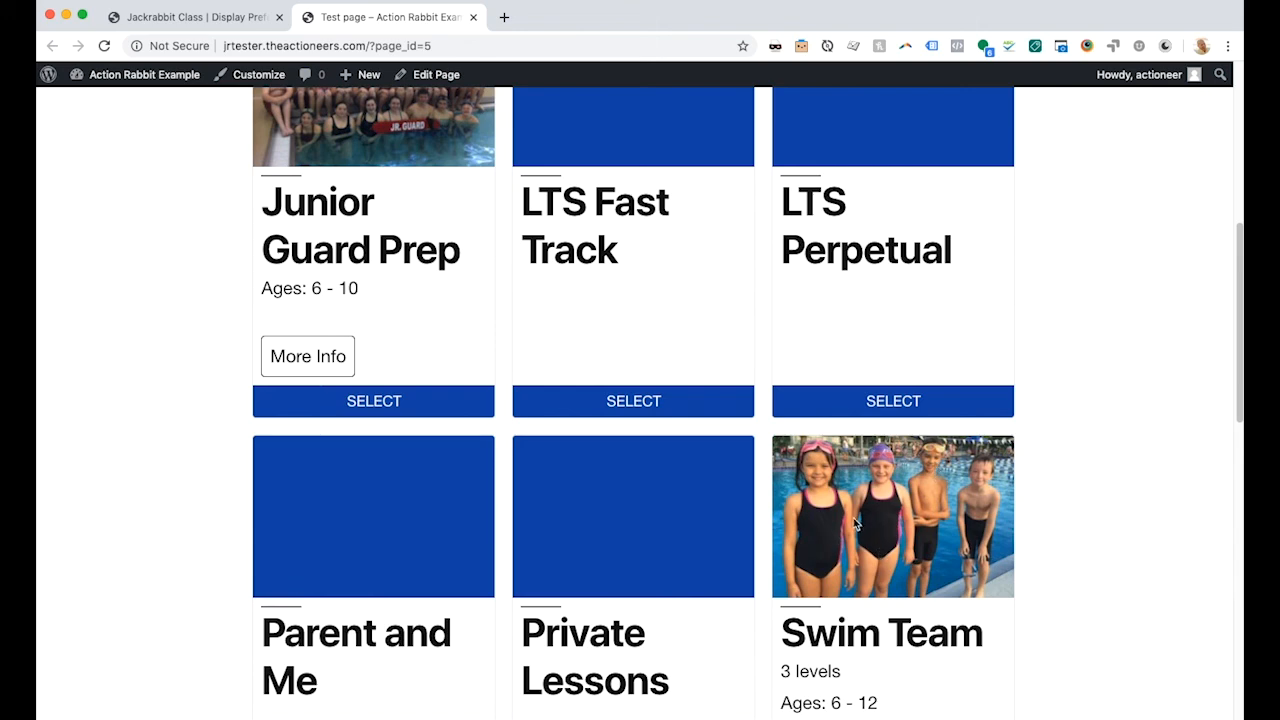
{"action": "scroll", "coordinate": [880, 510], "scroll_direction": "down", "scroll_amount": 10}
{"action": "scroll", "coordinate": [880, 500], "scroll_direction": "up", "scroll_amount": 5}
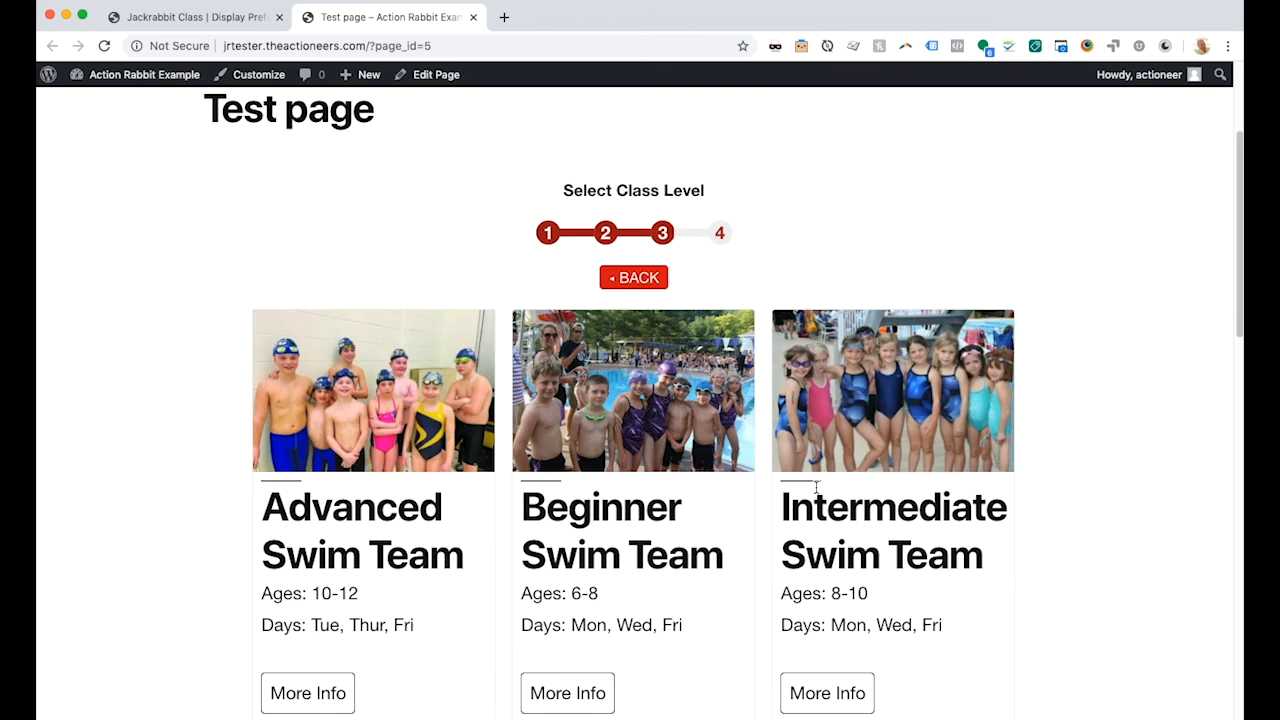
{"action": "left_click", "coordinate": [368, 408]}
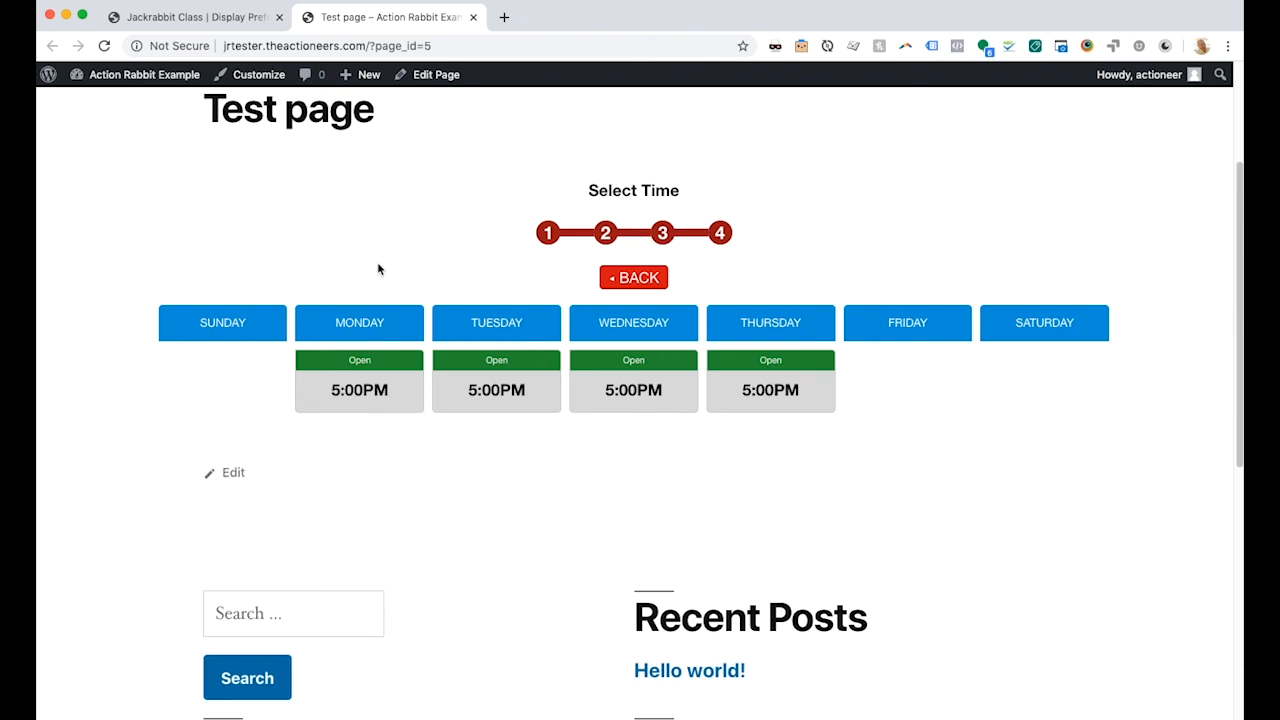
Return to Display Preferences and find the Table View rule for Jr Guard Prep.
{"action": "left_click", "coordinate": [222, 22]}
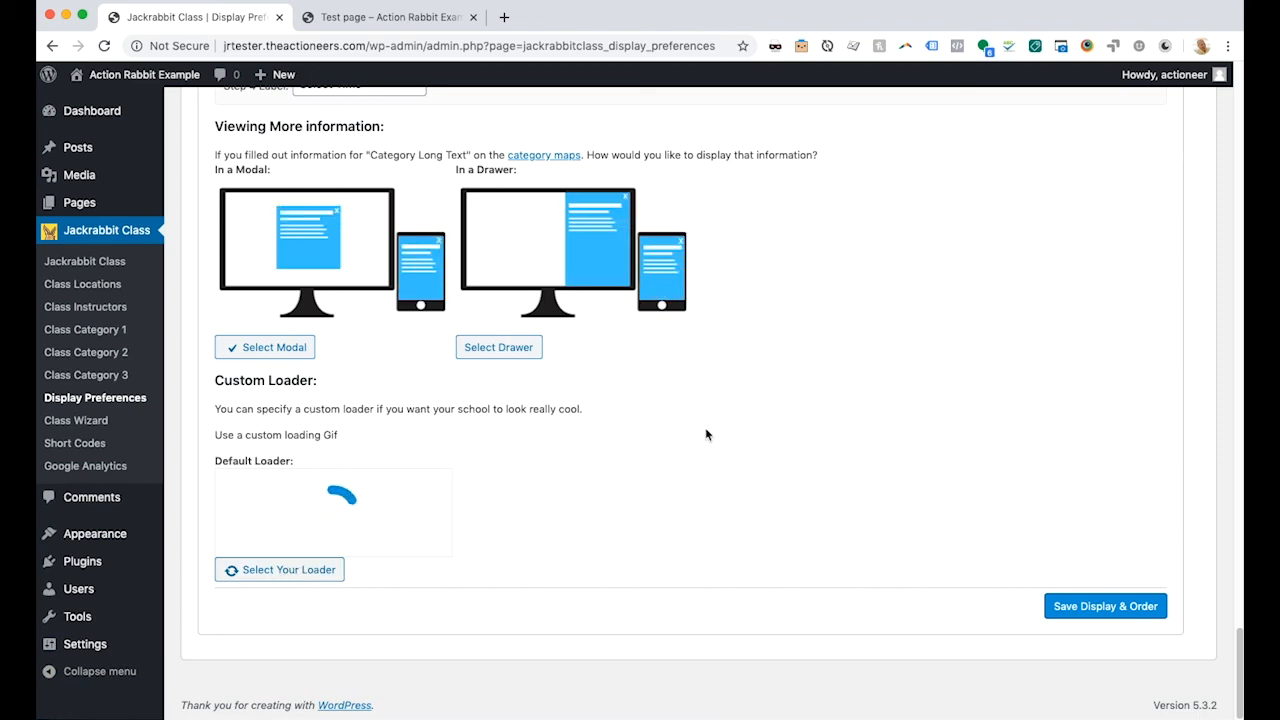
{"action": "scroll", "coordinate": [697, 430], "scroll_direction": "up", "scroll_amount": 10}
{"action": "scroll", "coordinate": [551, 432], "scroll_direction": "up", "scroll_amount": 3}
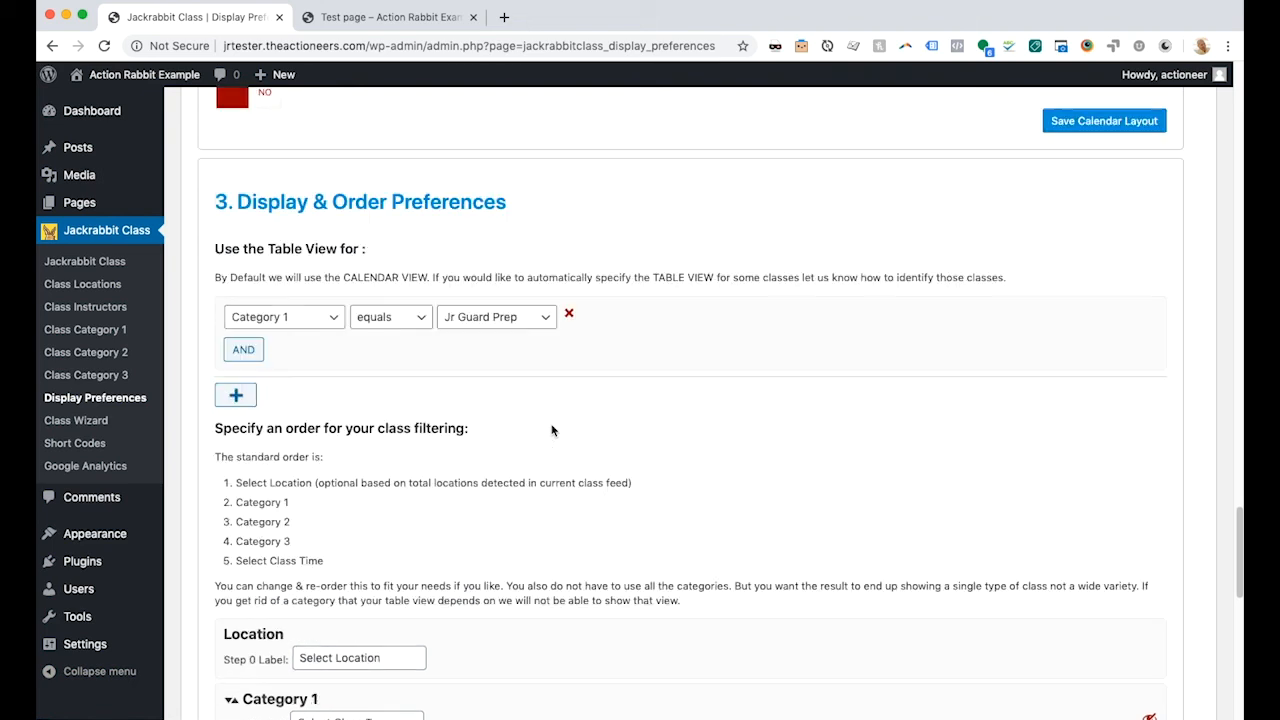